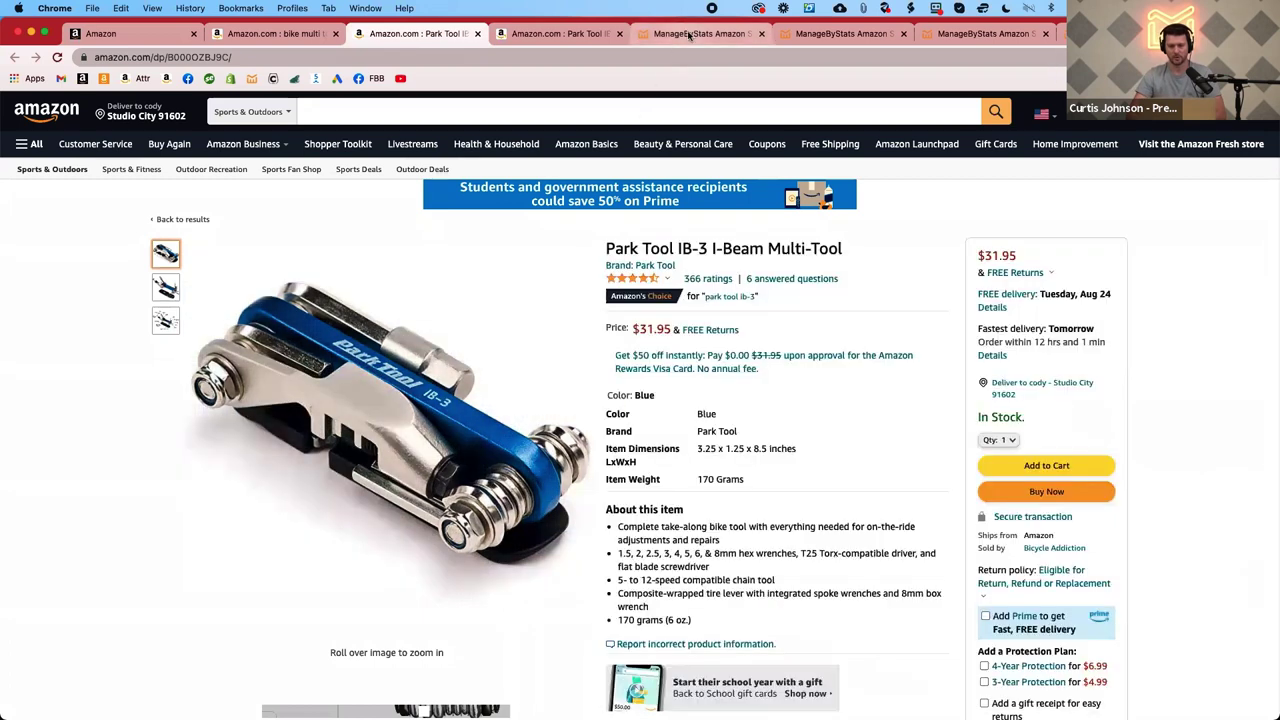
Switch to the Keyword Scout results in ManageByStats and return through the main navigation to the Catapult tools.
{"action": "left_click", "coordinate": [692, 36]}
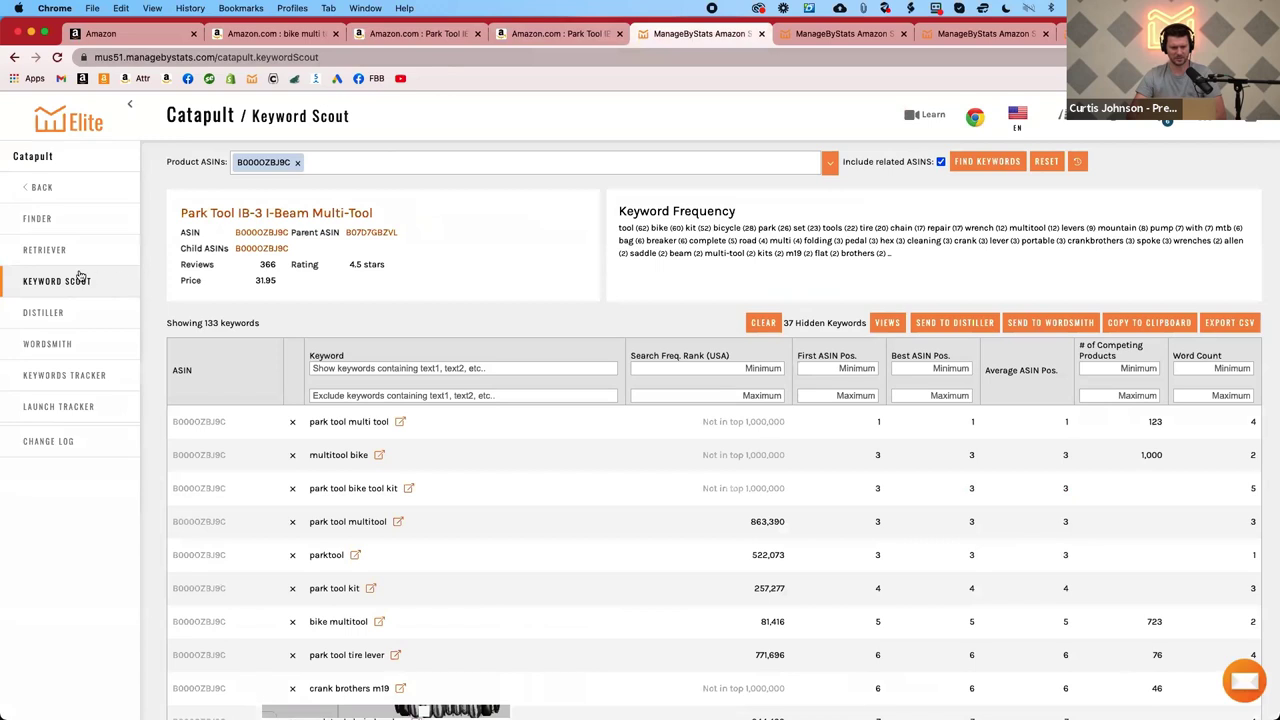
{"action": "left_click", "coordinate": [50, 187]}
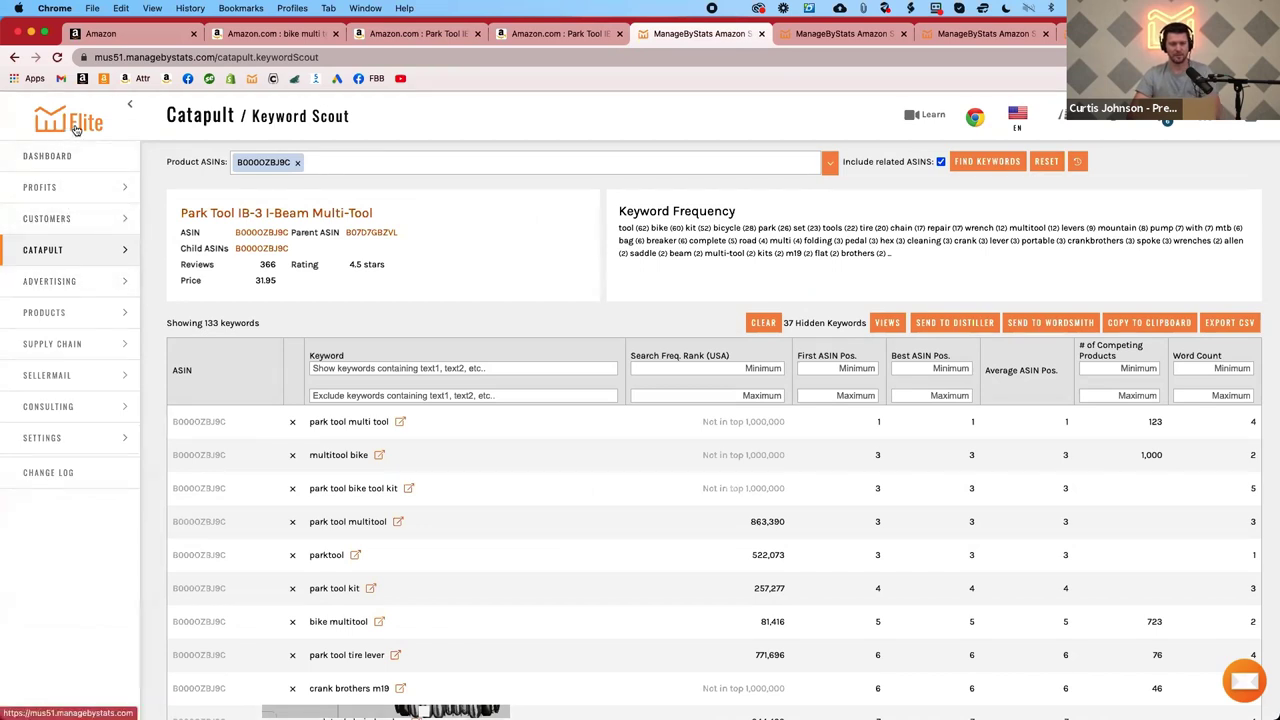
{"action": "left_click", "coordinate": [72, 252]}
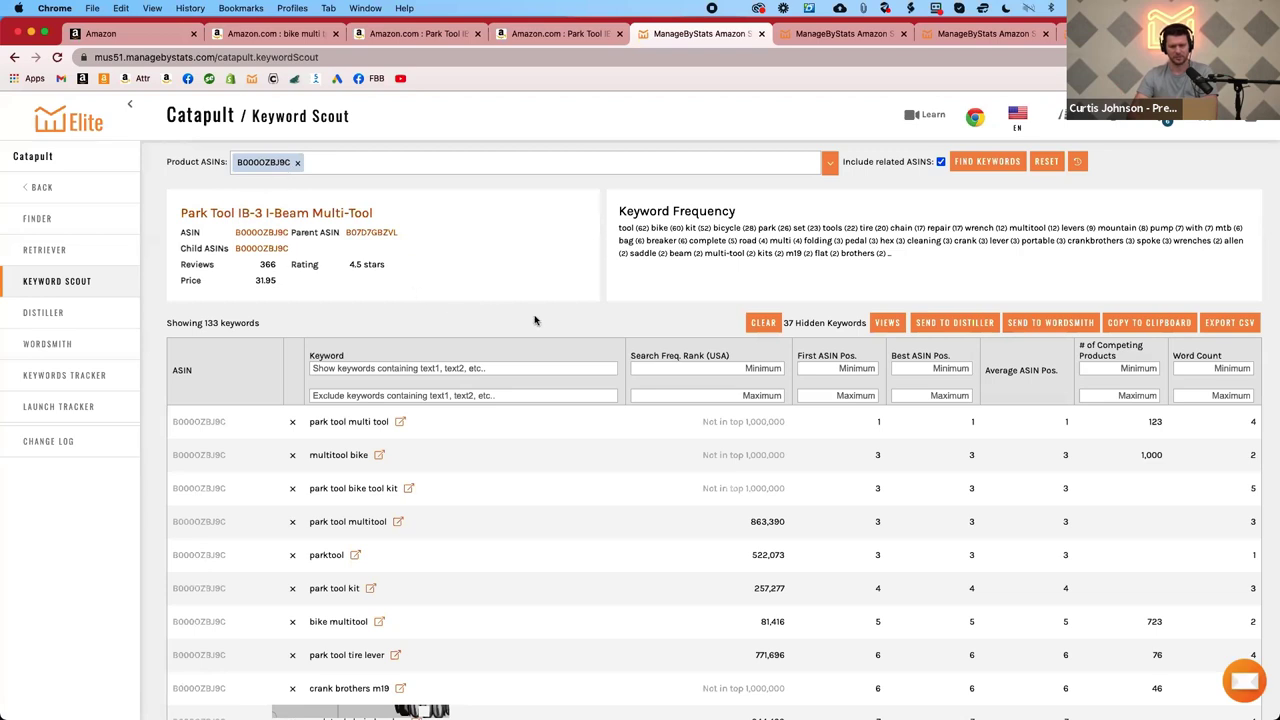
Sort the keyword results for the Park Tool multi-tool by Search Freq. Rank (USA) in ascending order.
{"action": "scroll", "coordinate": [684, 322], "scroll_direction": "down", "scroll_amount": 1}
{"action": "scroll", "coordinate": [684, 322], "scroll_direction": "down", "scroll_amount": 4}
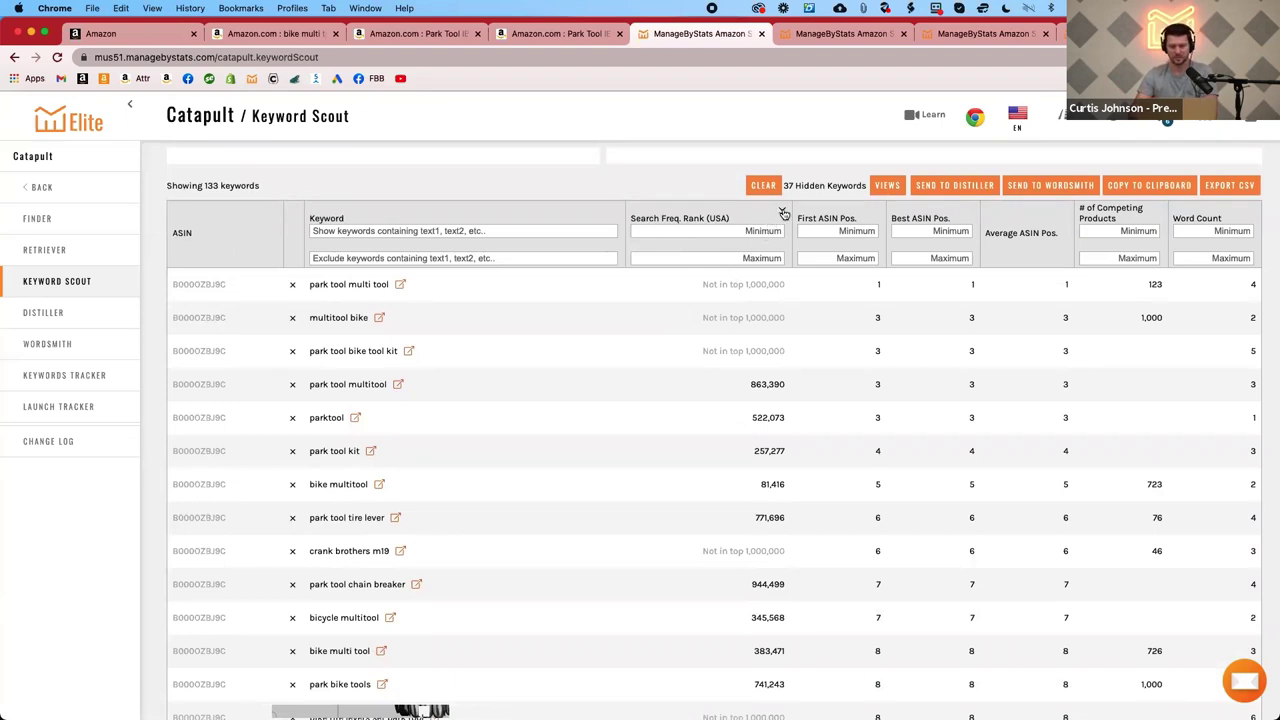
{"action": "left_click", "coordinate": [783, 212]}
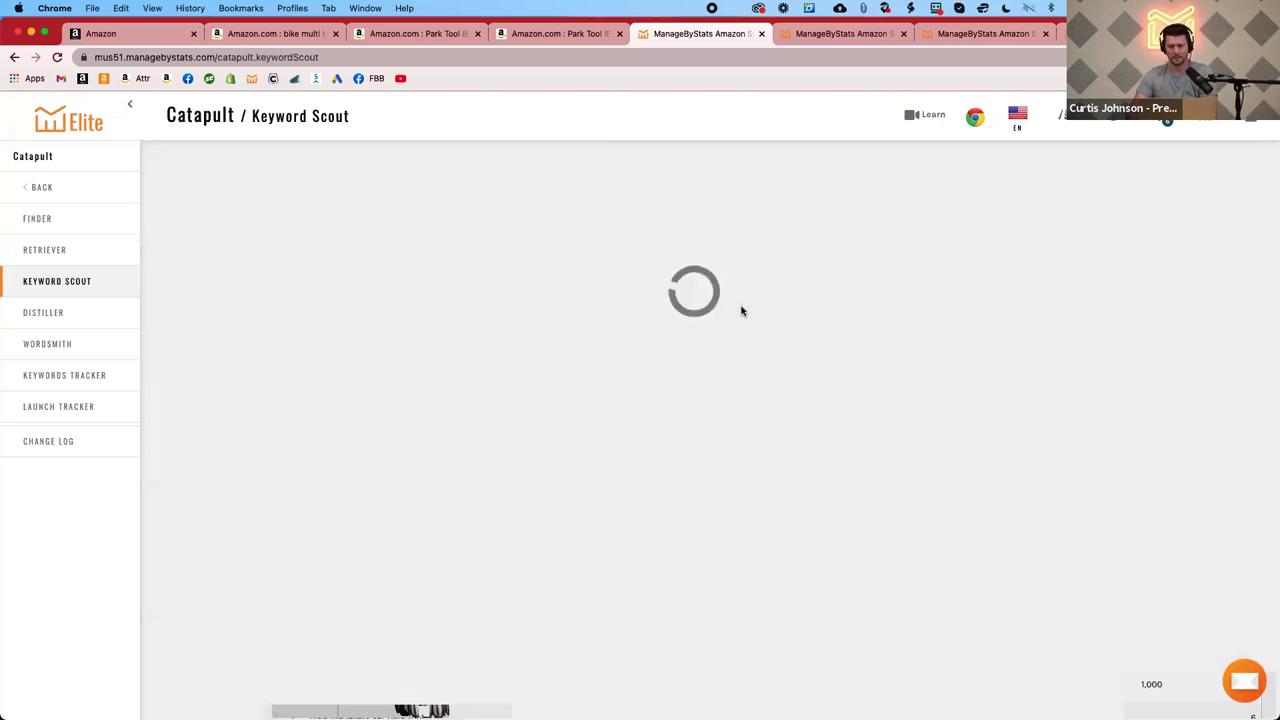
Review the sorted keyword list down to the keywords outside the top 1,000,000 and return to its beginning.
{"action": "scroll", "coordinate": [699, 327], "scroll_direction": "down", "scroll_amount": 1}
{"action": "scroll", "coordinate": [699, 327], "scroll_direction": "down", "scroll_amount": 2}
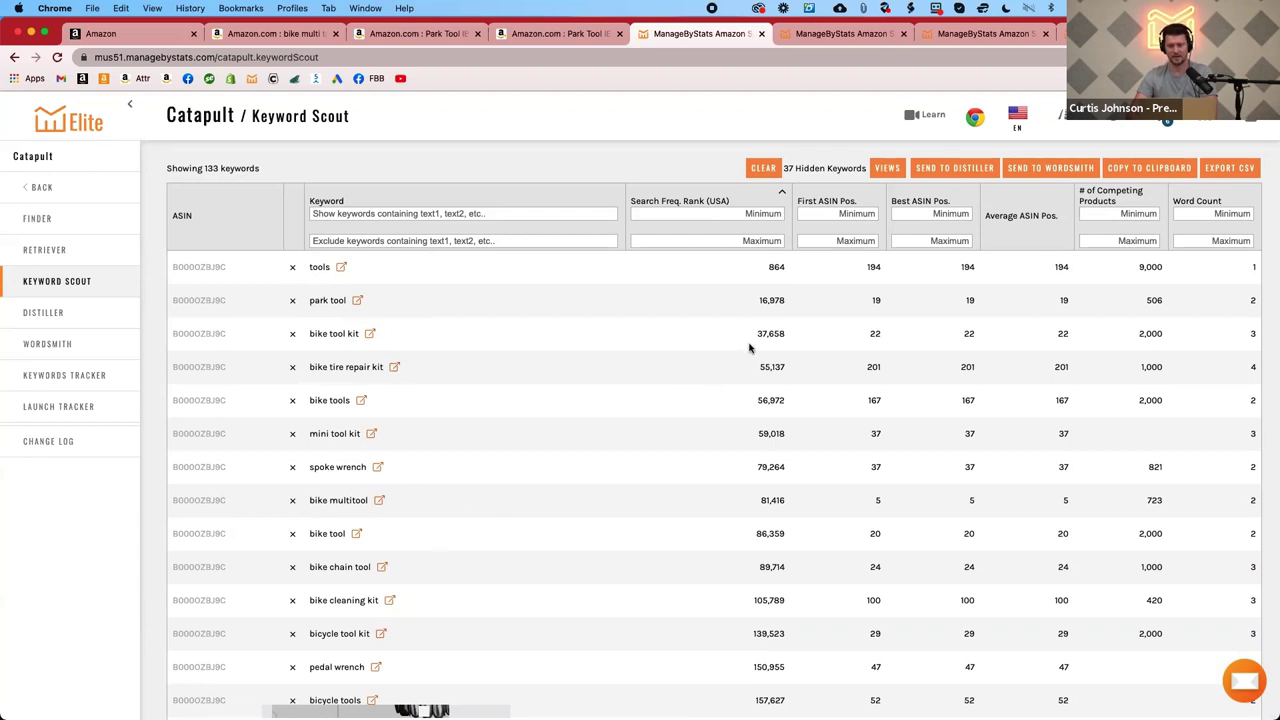
{"action": "scroll", "coordinate": [745, 501], "scroll_direction": "down", "scroll_amount": 1}
{"action": "scroll", "coordinate": [745, 501], "scroll_direction": "down", "scroll_amount": 8}
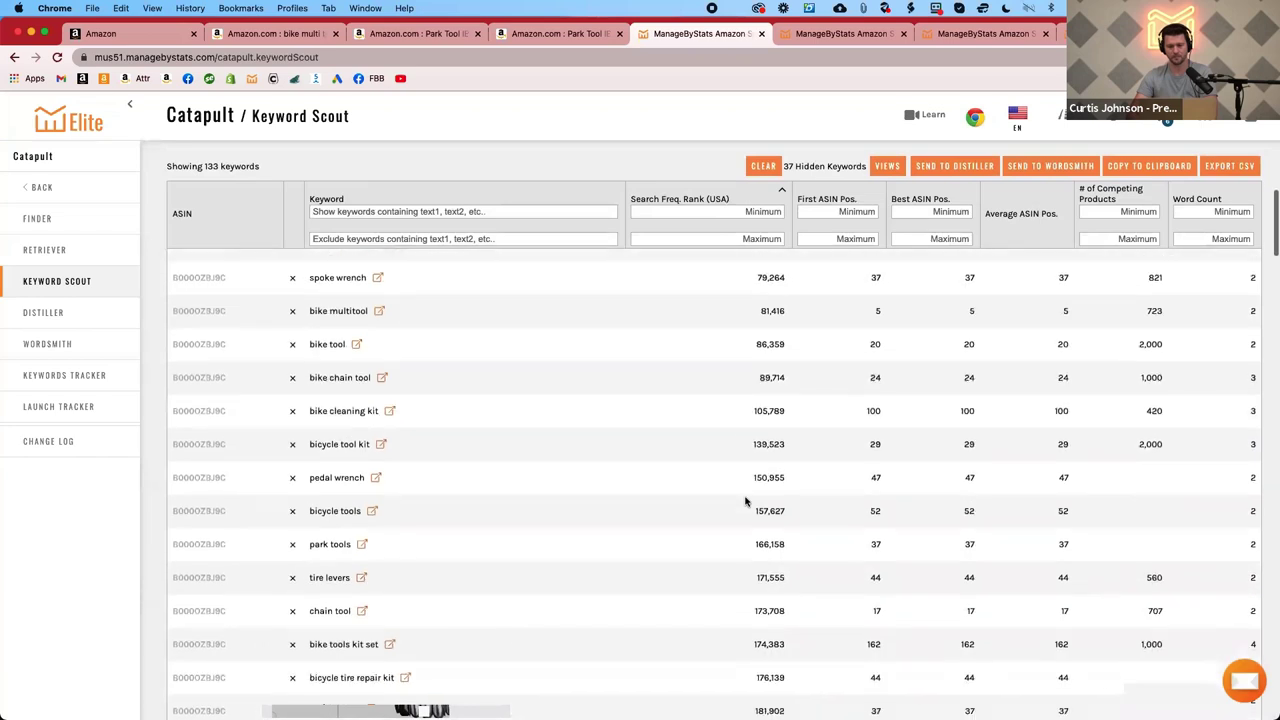
{"action": "scroll", "coordinate": [745, 501], "scroll_direction": "down", "scroll_amount": 2}
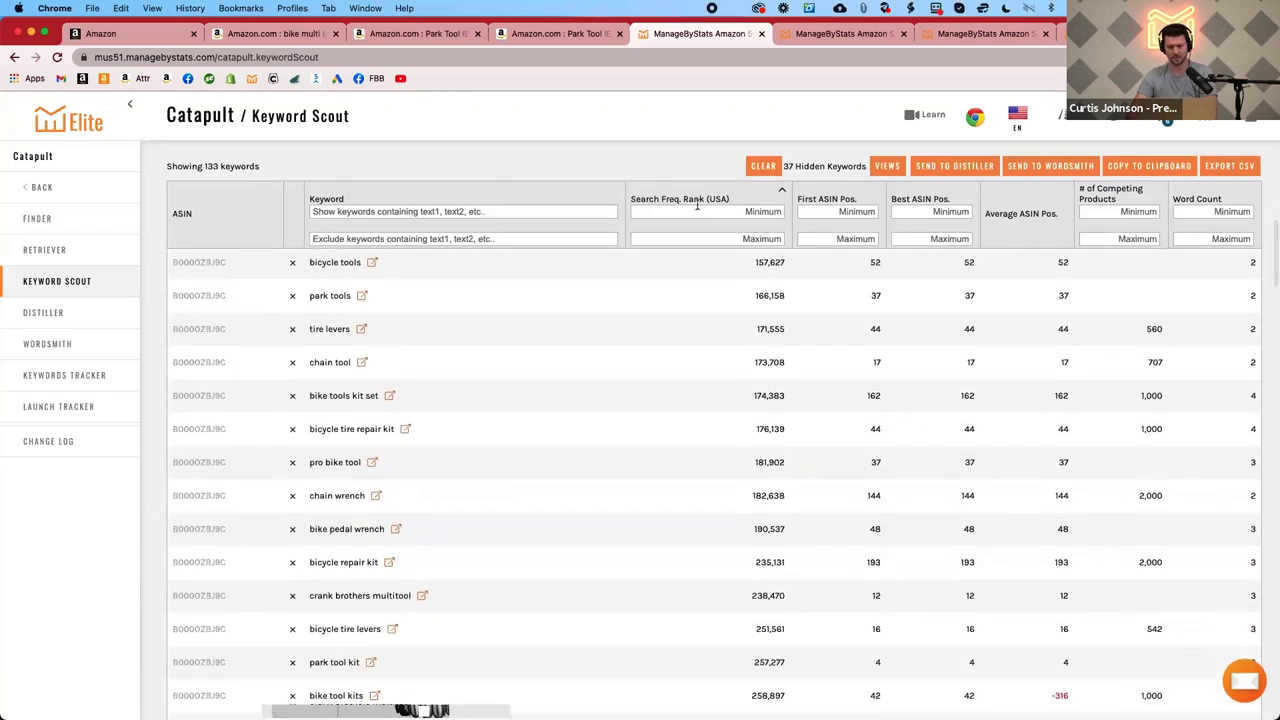
{"action": "scroll", "coordinate": [724, 330], "scroll_direction": "down", "scroll_amount": 10}
{"action": "scroll", "coordinate": [724, 330], "scroll_direction": "down", "scroll_amount": 10}
{"action": "scroll", "coordinate": [724, 330], "scroll_direction": "down", "scroll_amount": 10}
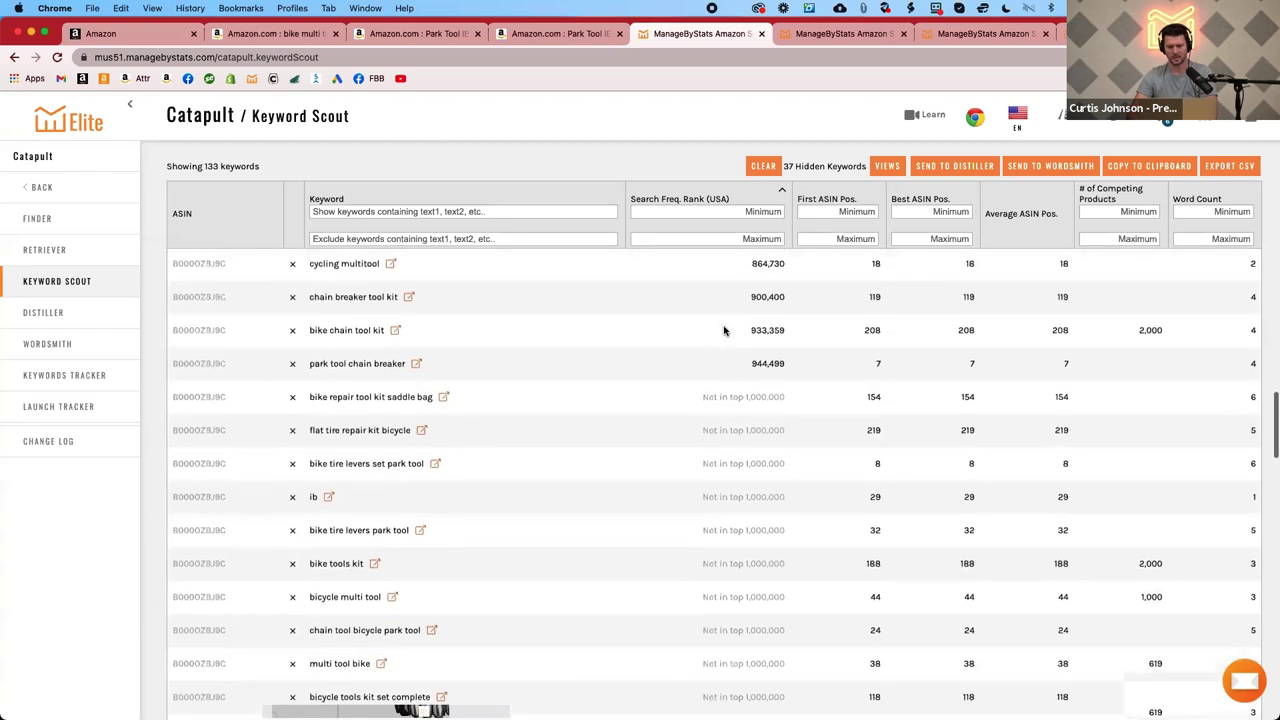
{"action": "scroll", "coordinate": [724, 330], "scroll_direction": "down", "scroll_amount": 1}
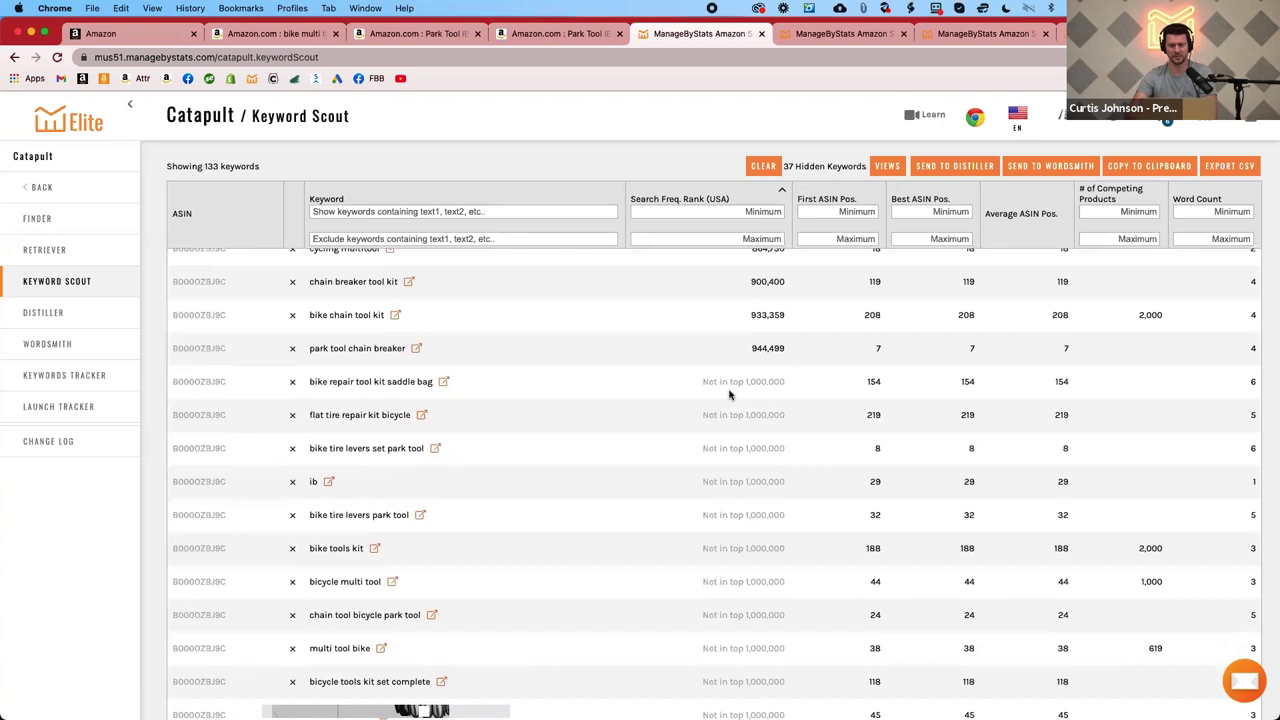
{"action": "scroll", "coordinate": [735, 392], "scroll_direction": "up", "scroll_amount": 2}
{"action": "scroll", "coordinate": [743, 392], "scroll_direction": "down", "scroll_amount": 1}
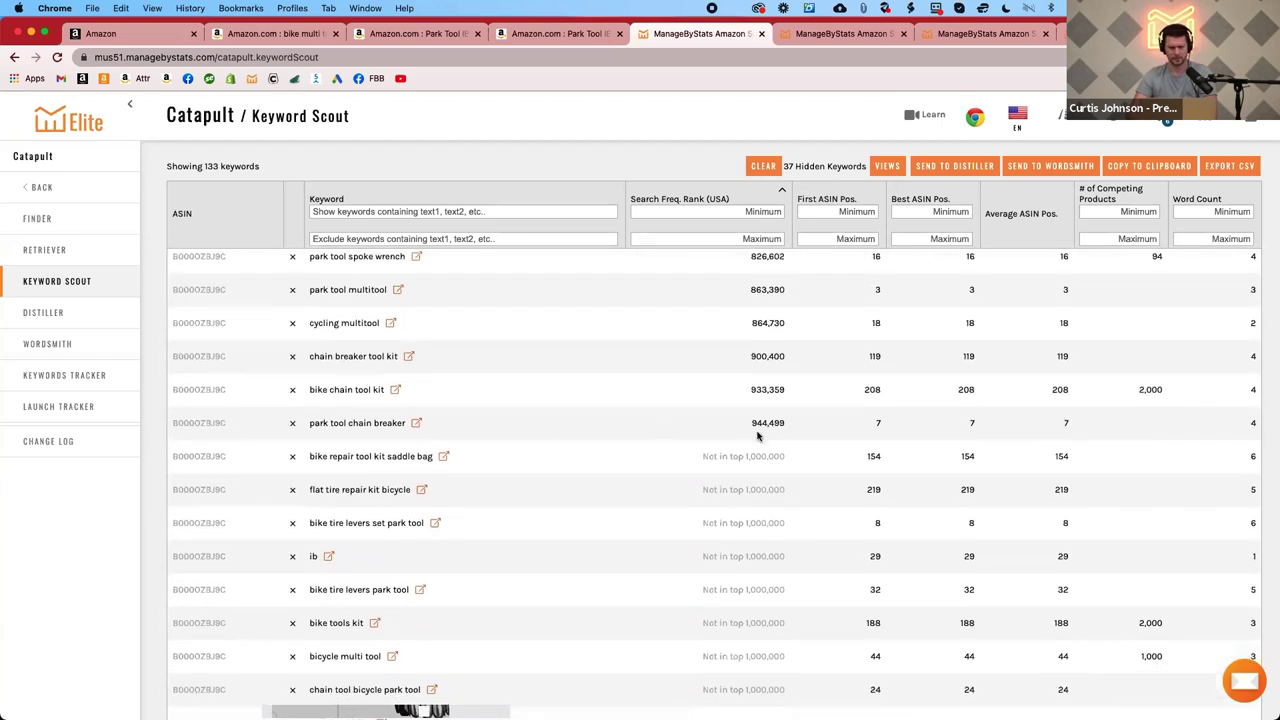
{"action": "scroll", "coordinate": [750, 434], "scroll_direction": "down", "scroll_amount": 10}
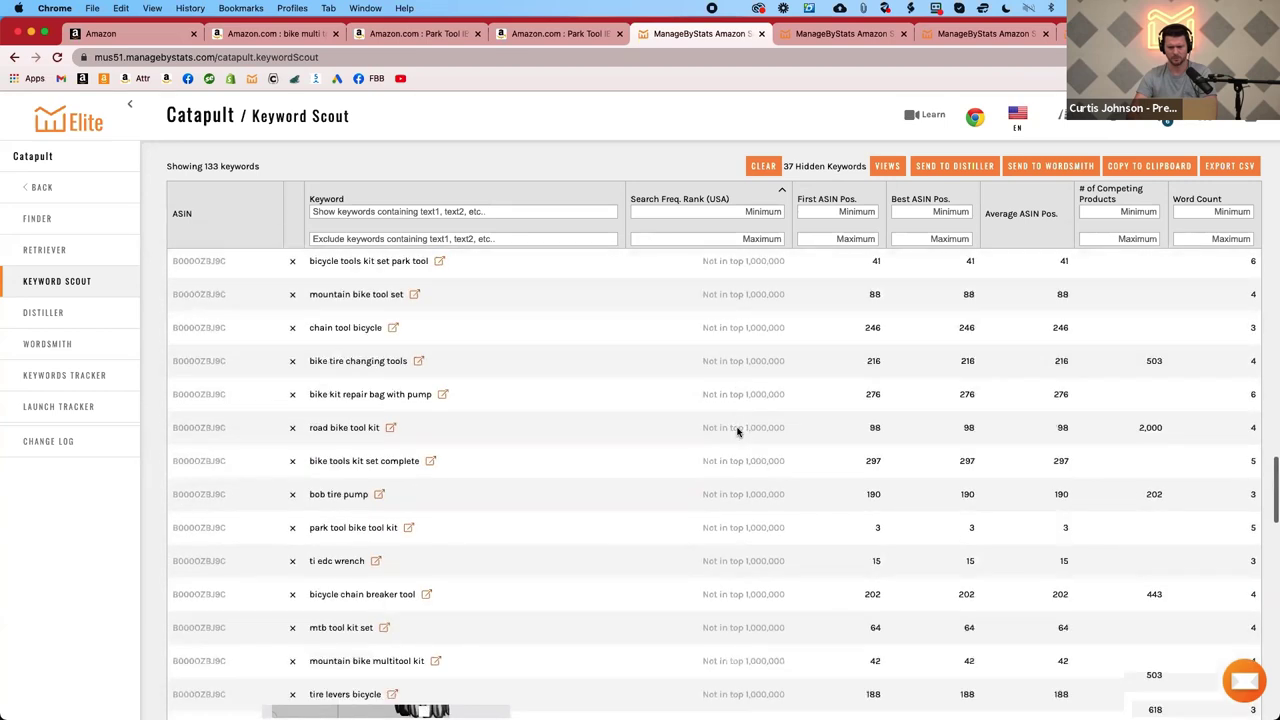
{"action": "scroll", "coordinate": [738, 431], "scroll_direction": "down", "scroll_amount": 3}
{"action": "scroll", "coordinate": [737, 429], "scroll_direction": "down", "scroll_amount": 5}
{"action": "scroll", "coordinate": [735, 440], "scroll_direction": "up", "scroll_amount": 15}
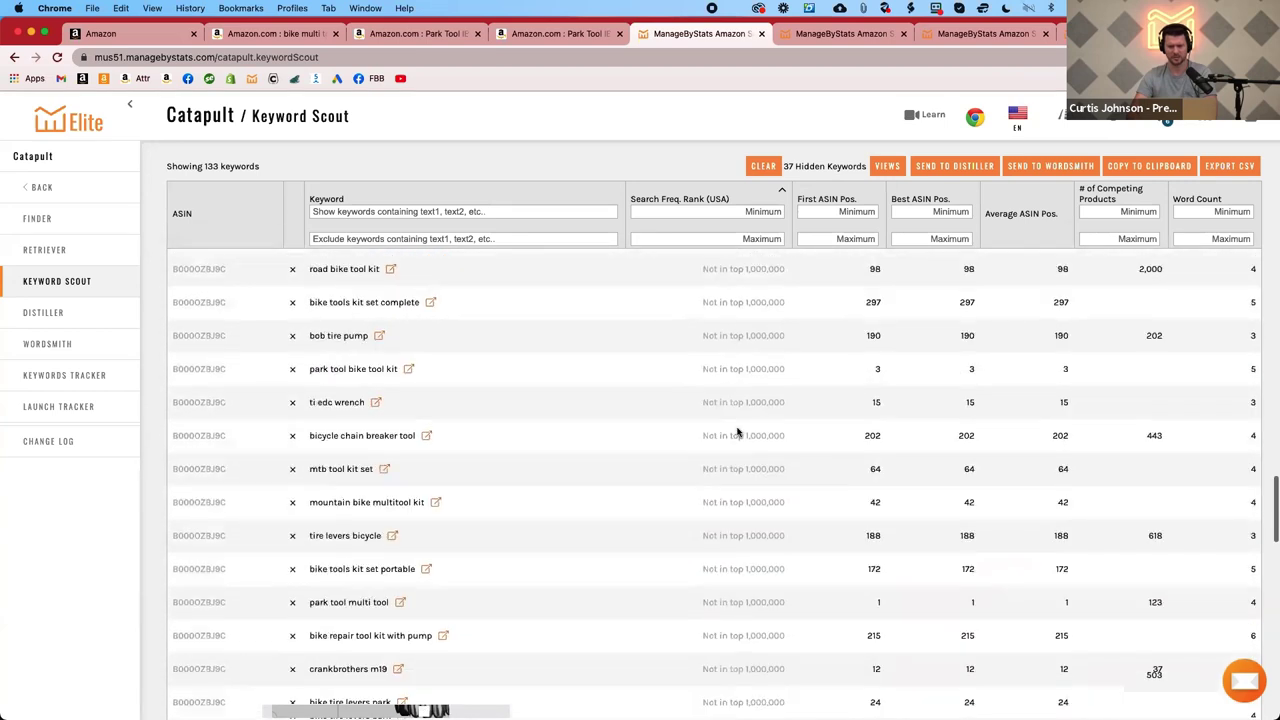
{"action": "scroll", "coordinate": [726, 437], "scroll_direction": "up", "scroll_amount": 1}
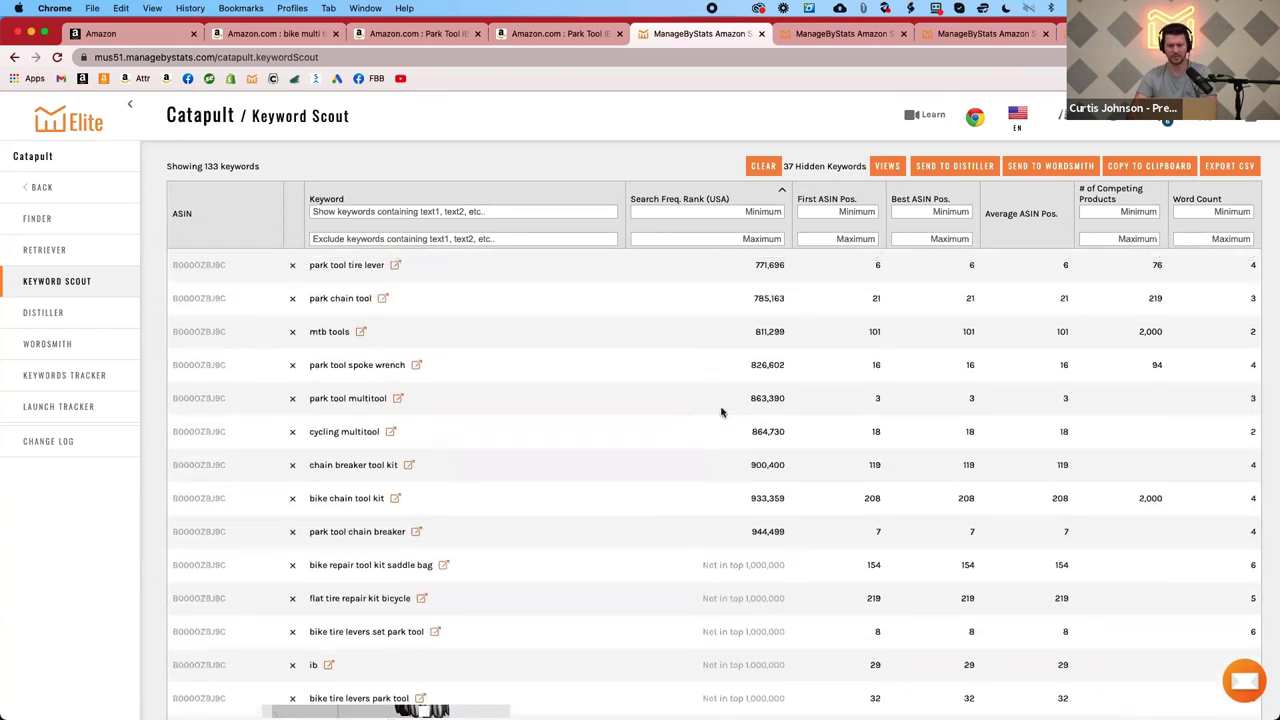
{"action": "scroll", "coordinate": [721, 412], "scroll_direction": "up", "scroll_amount": 10}
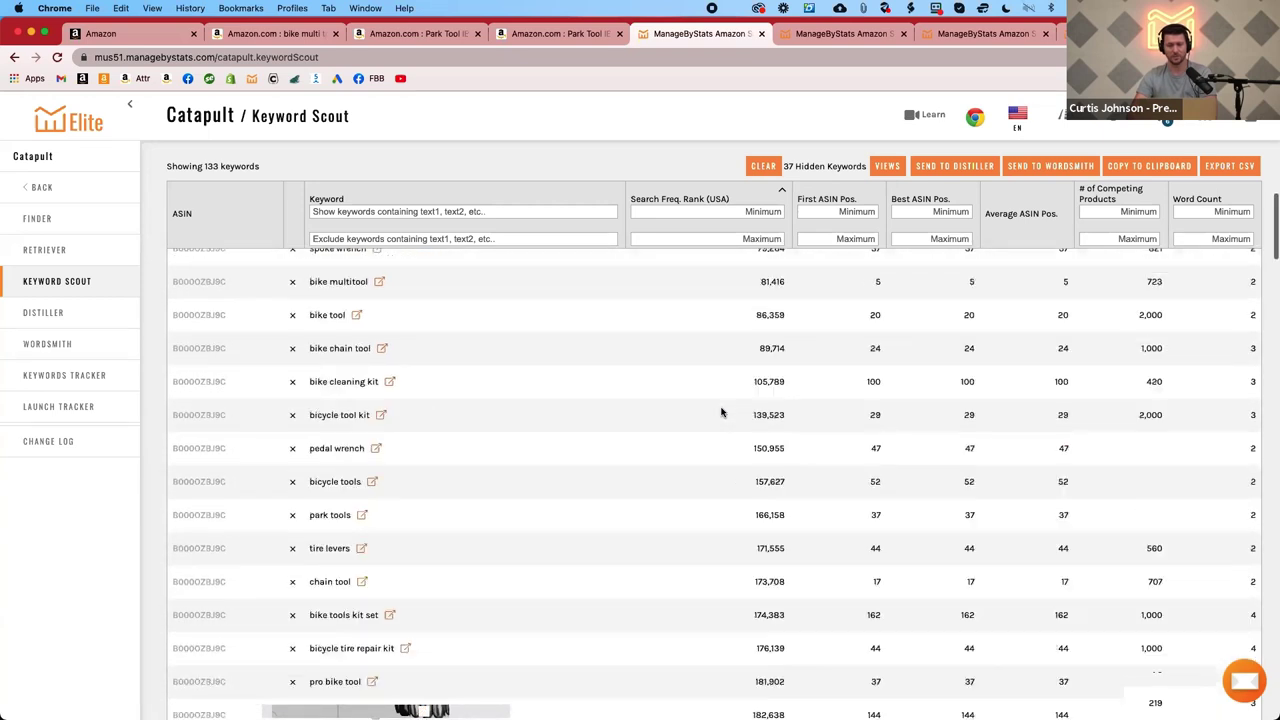
{"action": "scroll", "coordinate": [700, 435], "scroll_direction": "up", "scroll_amount": 5}
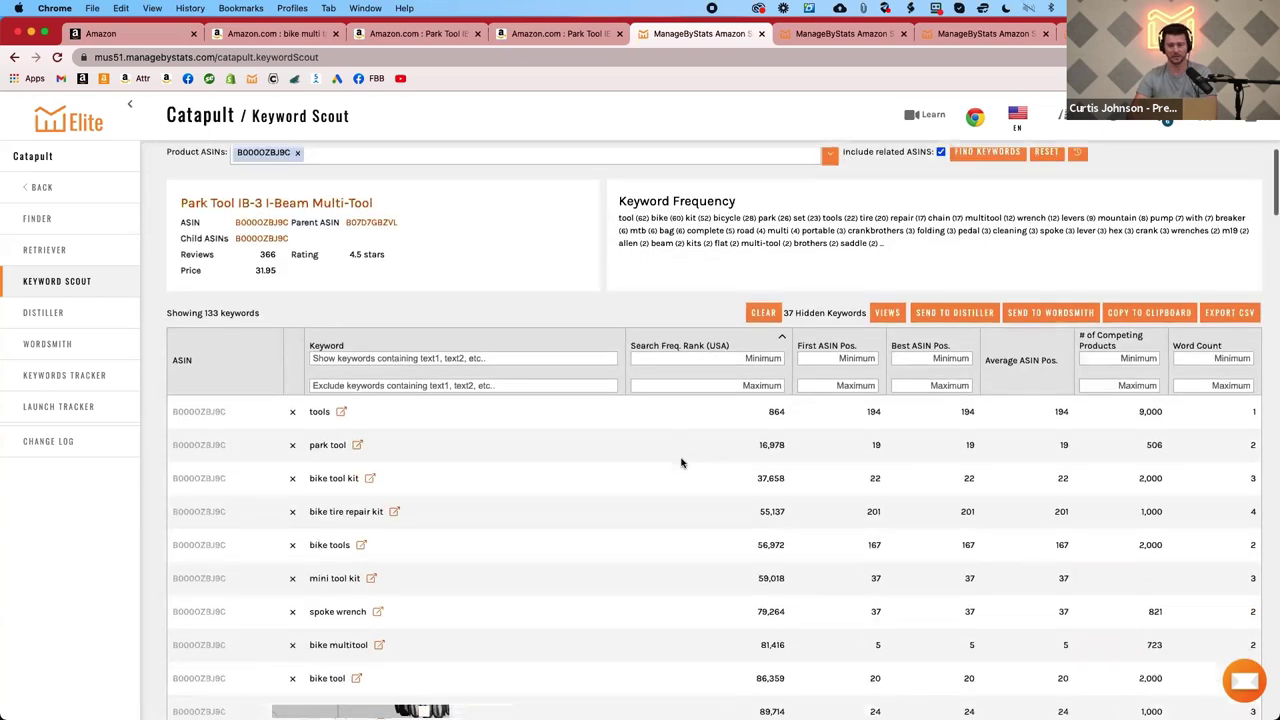
Examine the search frequency ranks and first ASIN positions of the most-searched keywords, along with the Keyword Frequency summary.
{"action": "scroll", "coordinate": [690, 410], "scroll_direction": "down", "scroll_amount": 3}
{"action": "scroll", "coordinate": [751, 334], "scroll_direction": "up", "scroll_amount": 1}
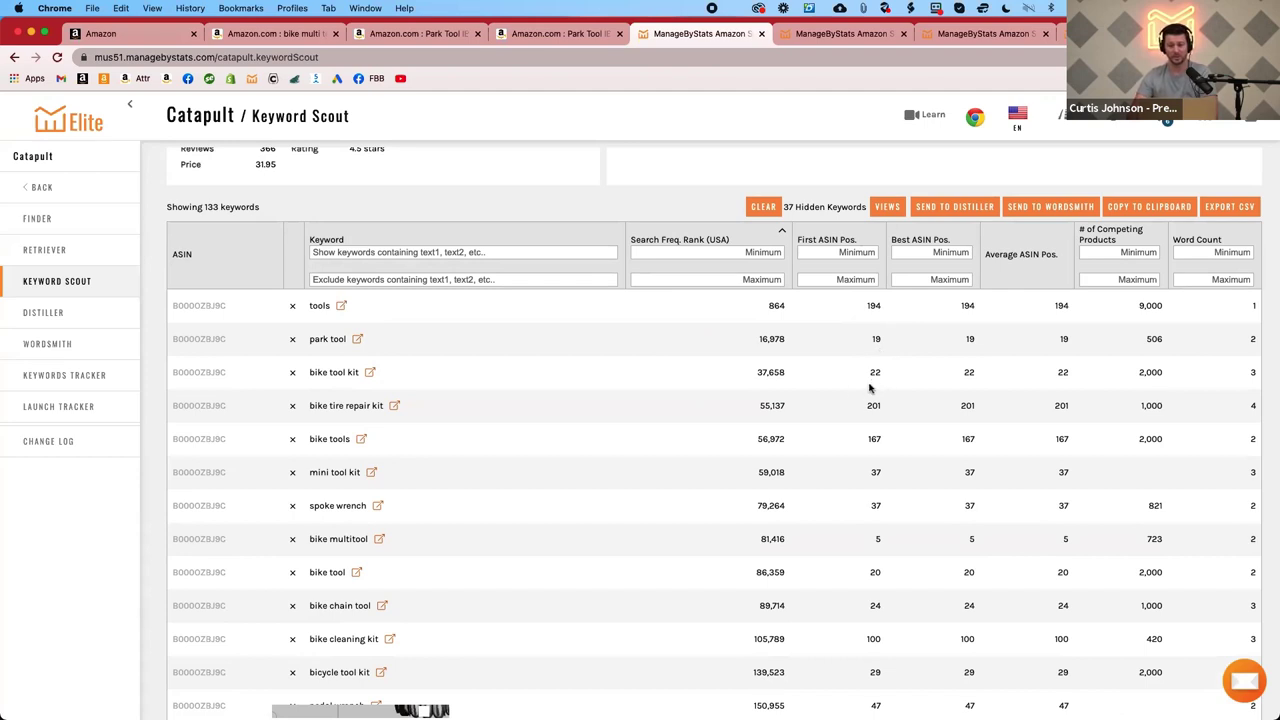
{"action": "scroll", "coordinate": [870, 388], "scroll_direction": "down", "scroll_amount": 2}
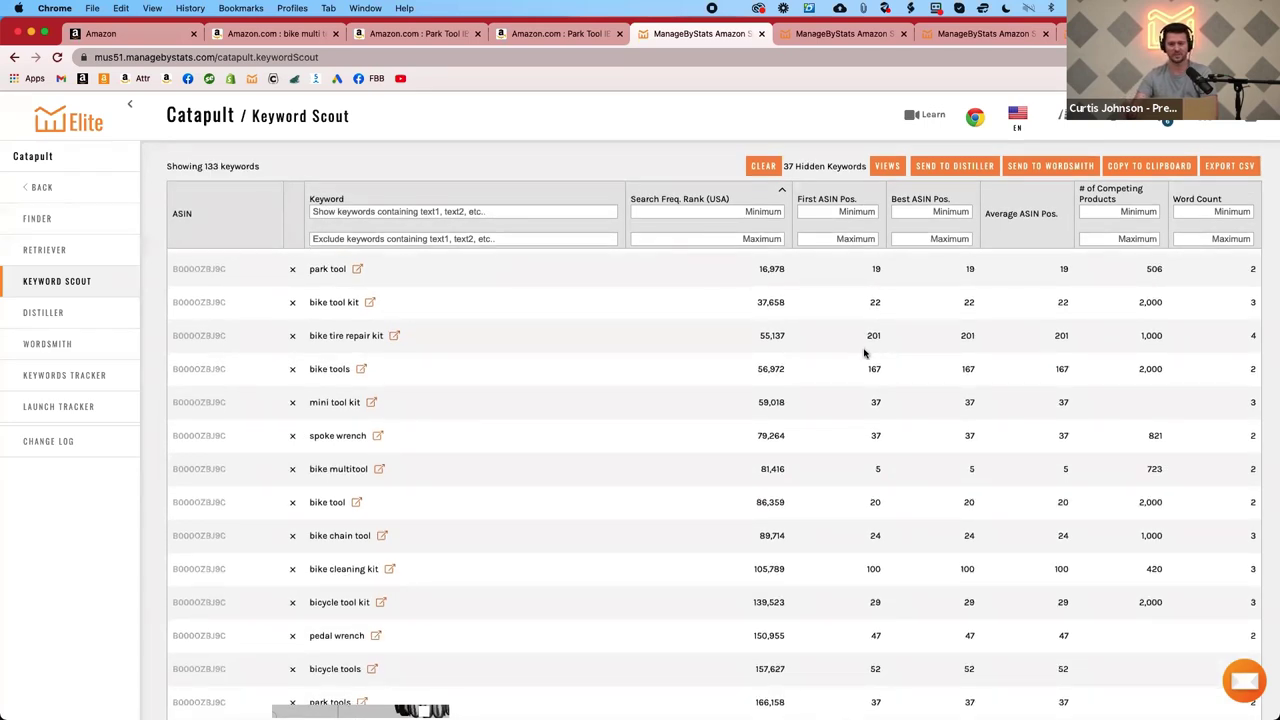
{"action": "scroll", "coordinate": [853, 355], "scroll_direction": "up", "scroll_amount": 3}
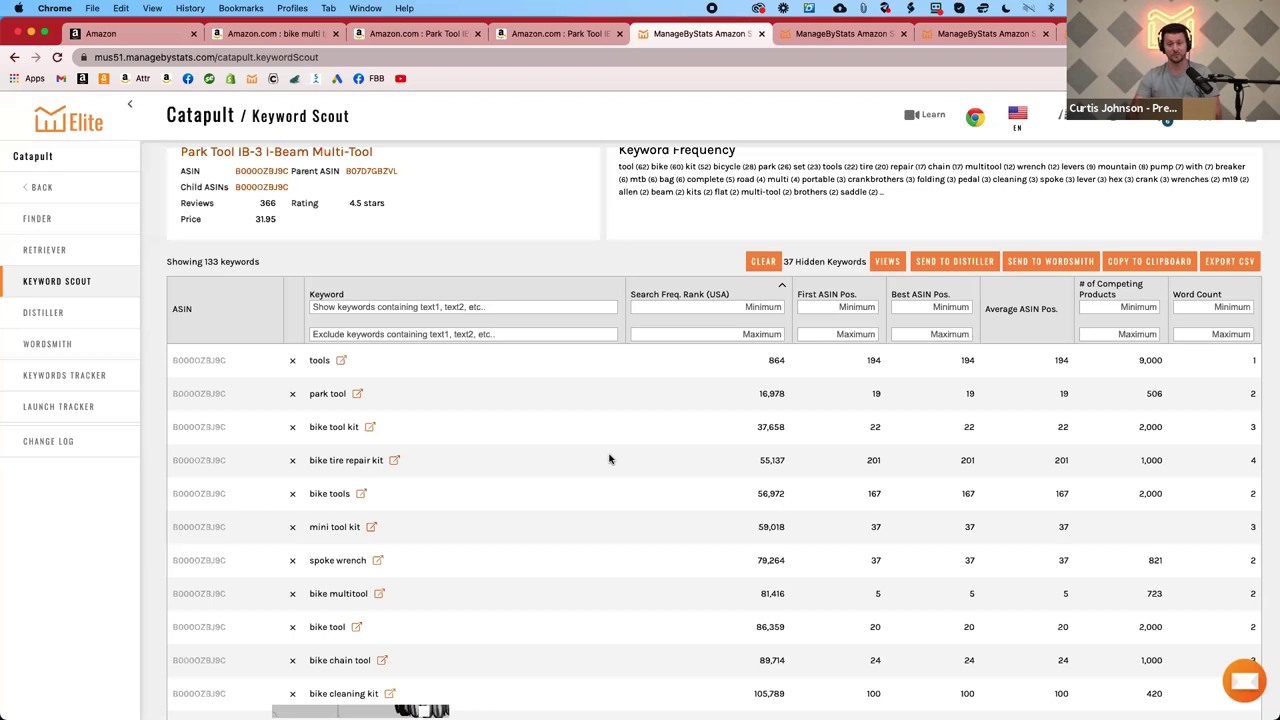
{"action": "scroll", "coordinate": [608, 459], "scroll_direction": "up", "scroll_amount": 2}
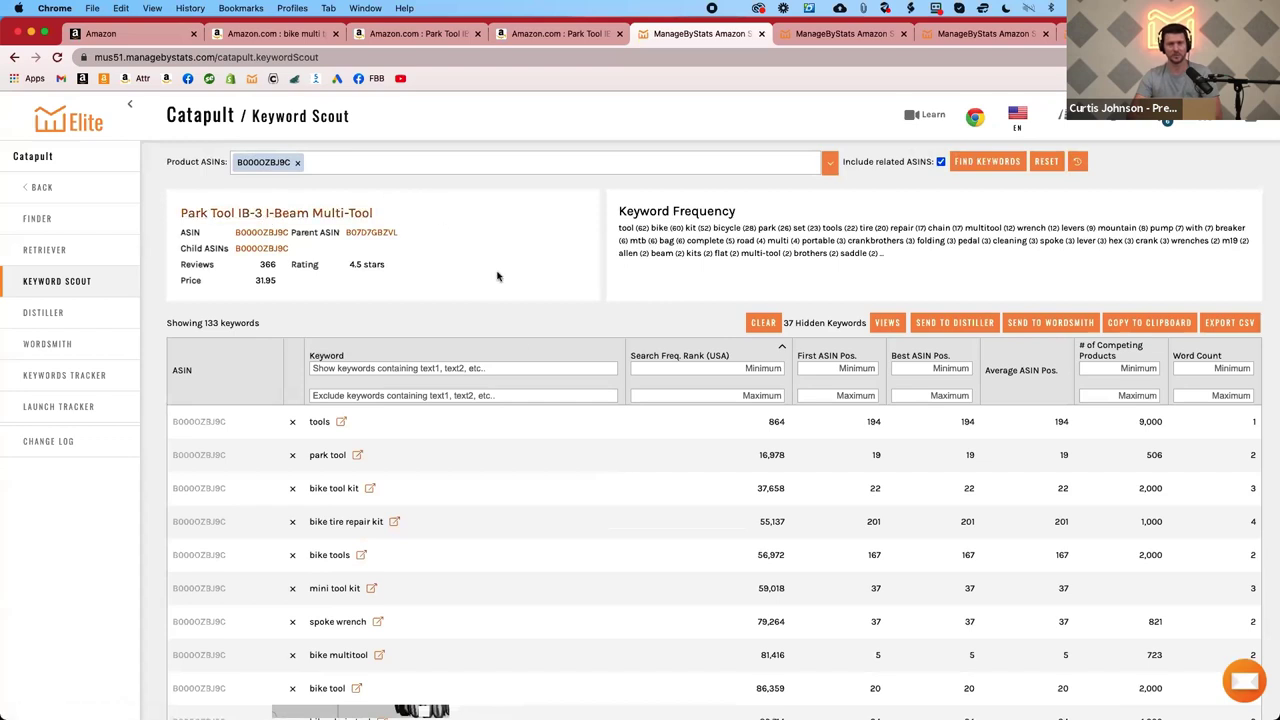
{"action": "scroll", "coordinate": [770, 438], "scroll_direction": "down", "scroll_amount": 2}
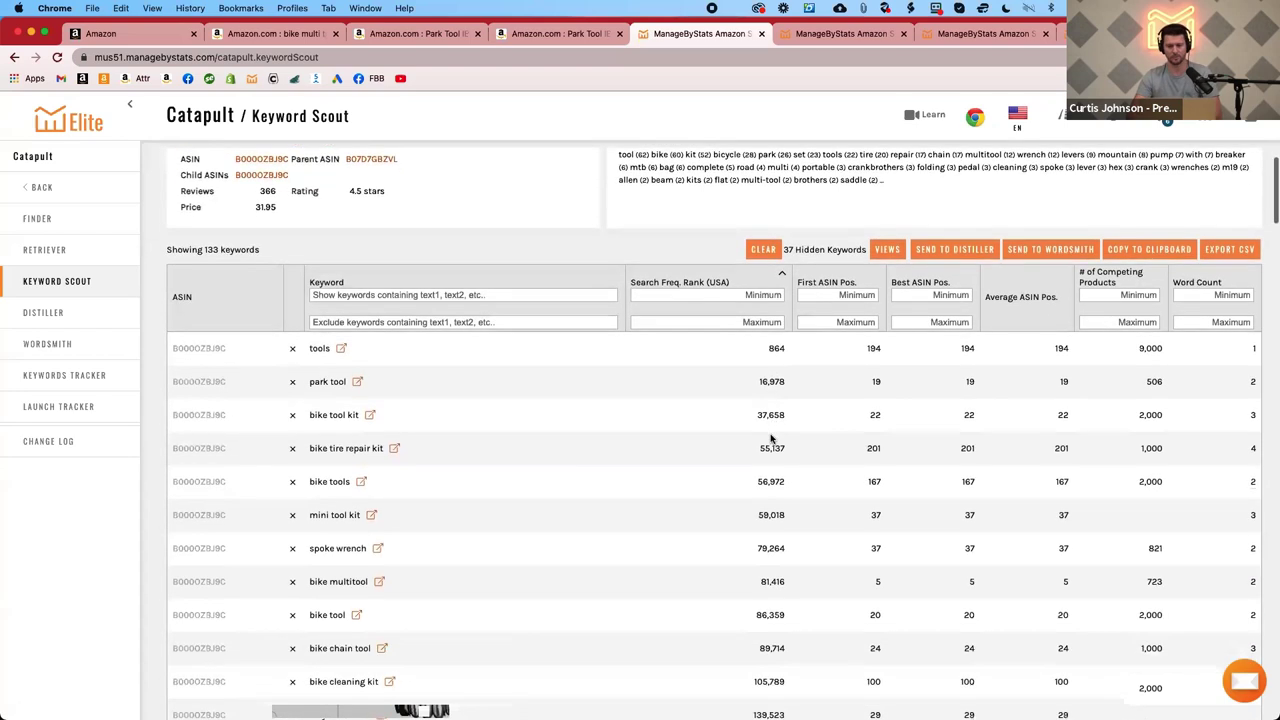
{"action": "scroll", "coordinate": [770, 438], "scroll_direction": "down", "scroll_amount": 1}
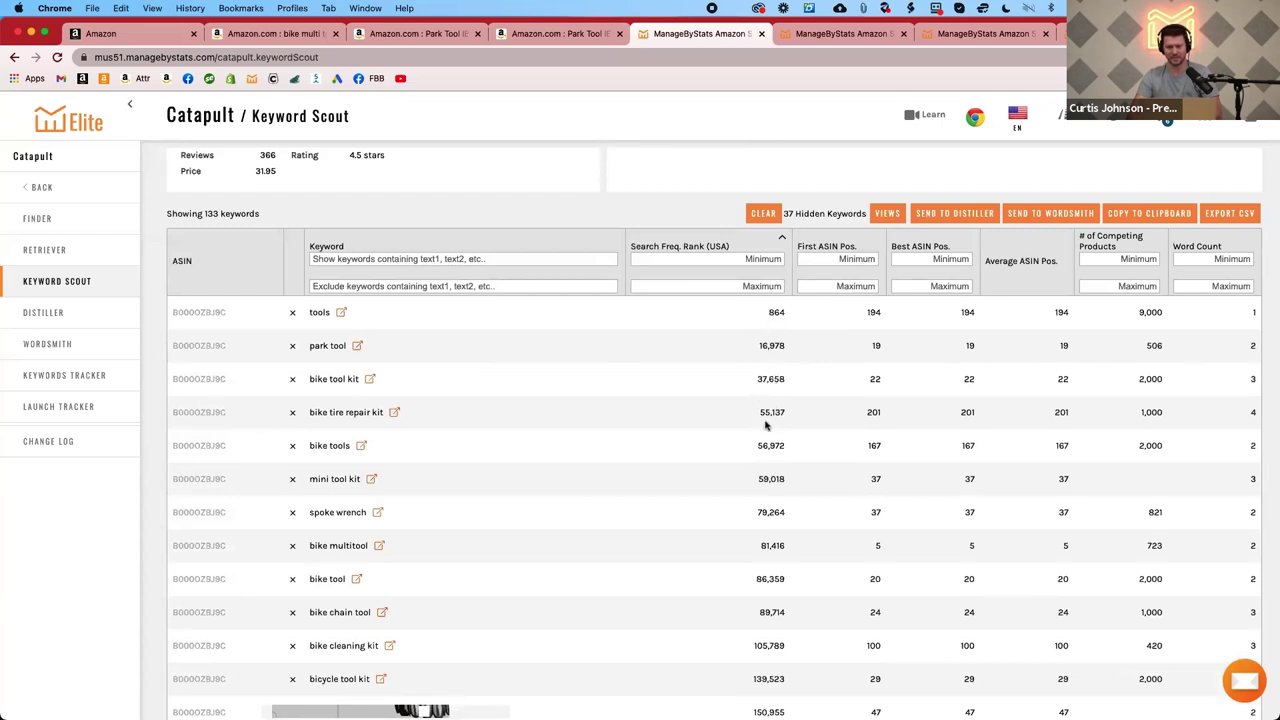
{"action": "scroll", "coordinate": [767, 477], "scroll_direction": "down", "scroll_amount": 2}
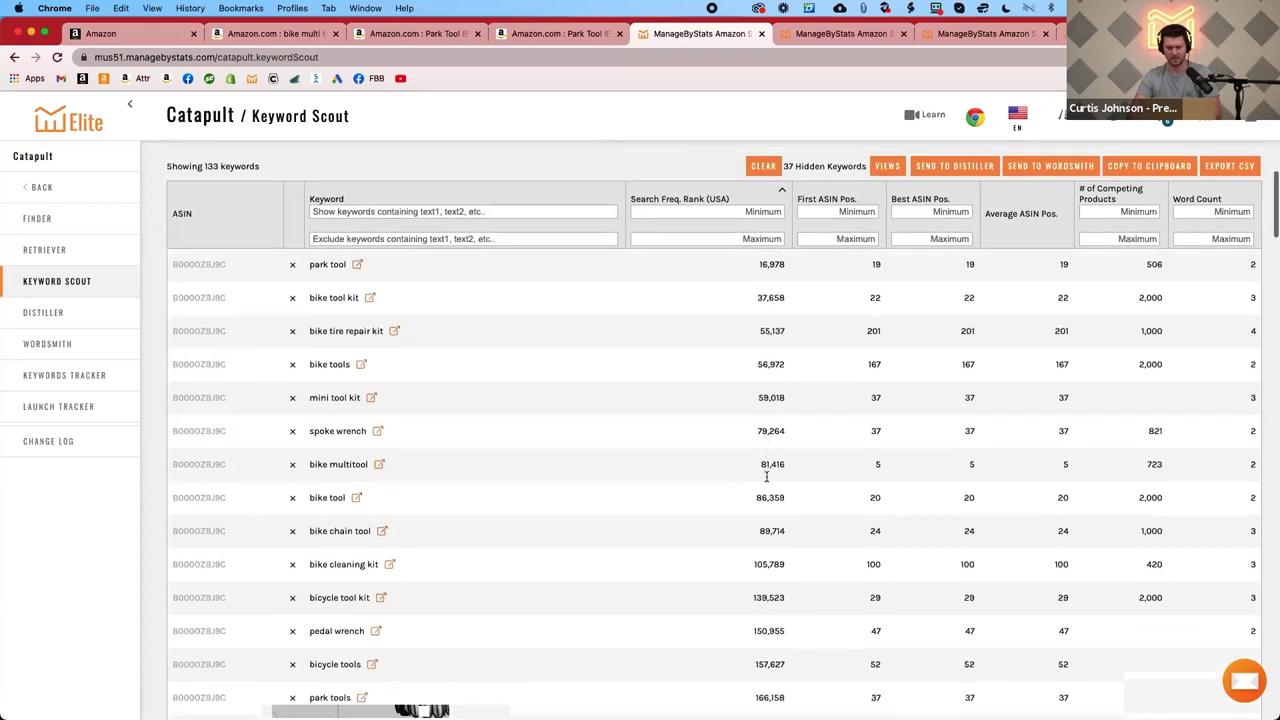
{"action": "scroll", "coordinate": [765, 472], "scroll_direction": "up", "scroll_amount": 5}
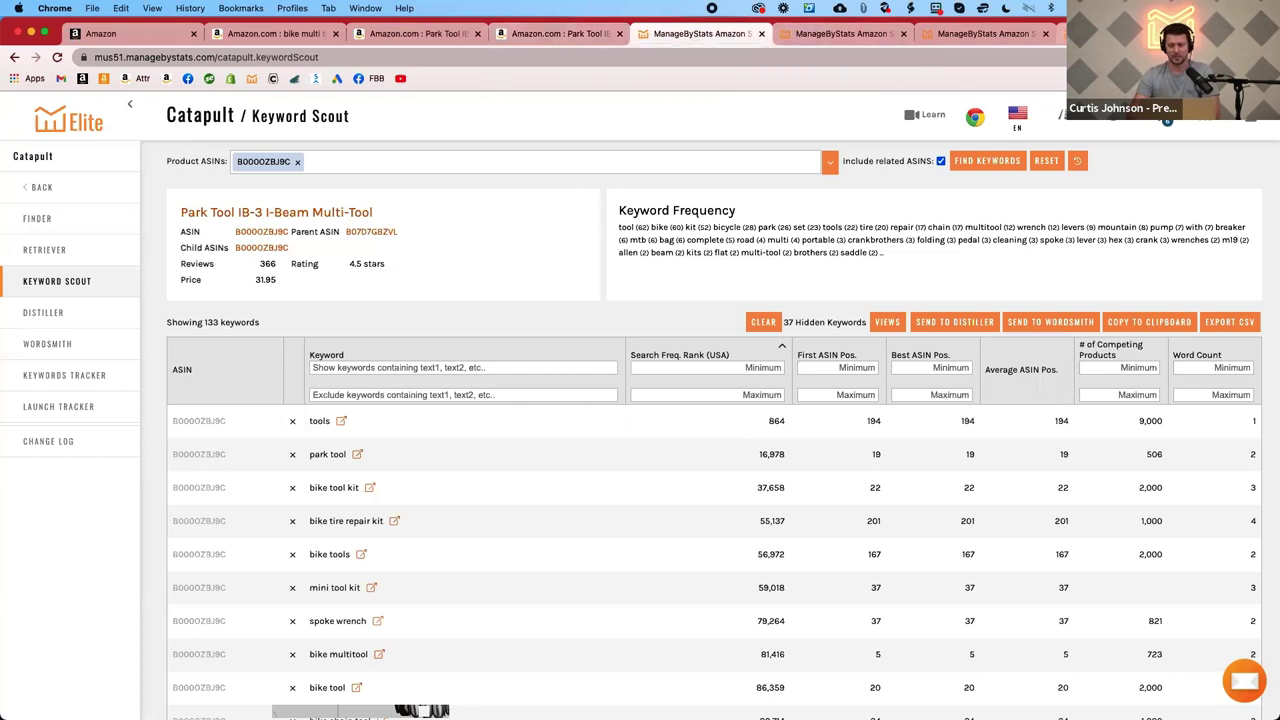
View the daily keyword rankings in the Keywords Tracker for the plastic whiskey glasses and return to Keyword Scout.
{"action": "left_click", "coordinate": [960, 33]}
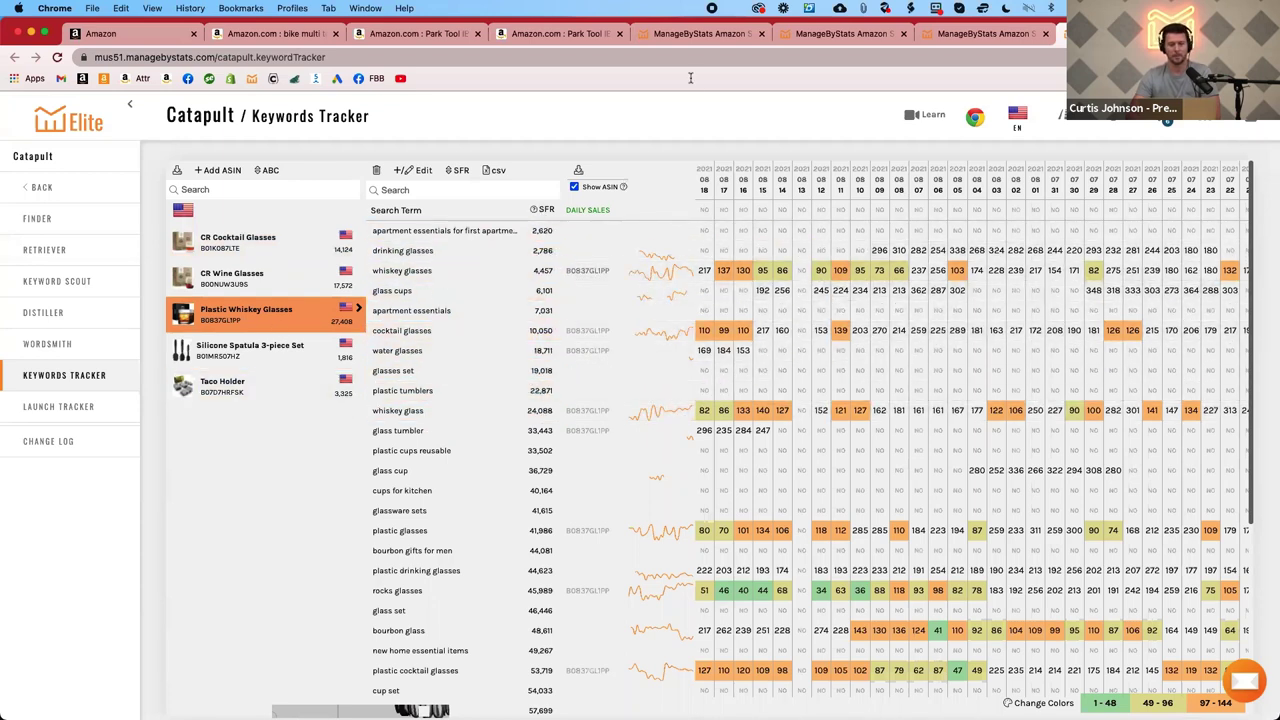
{"action": "left_click", "coordinate": [706, 34]}
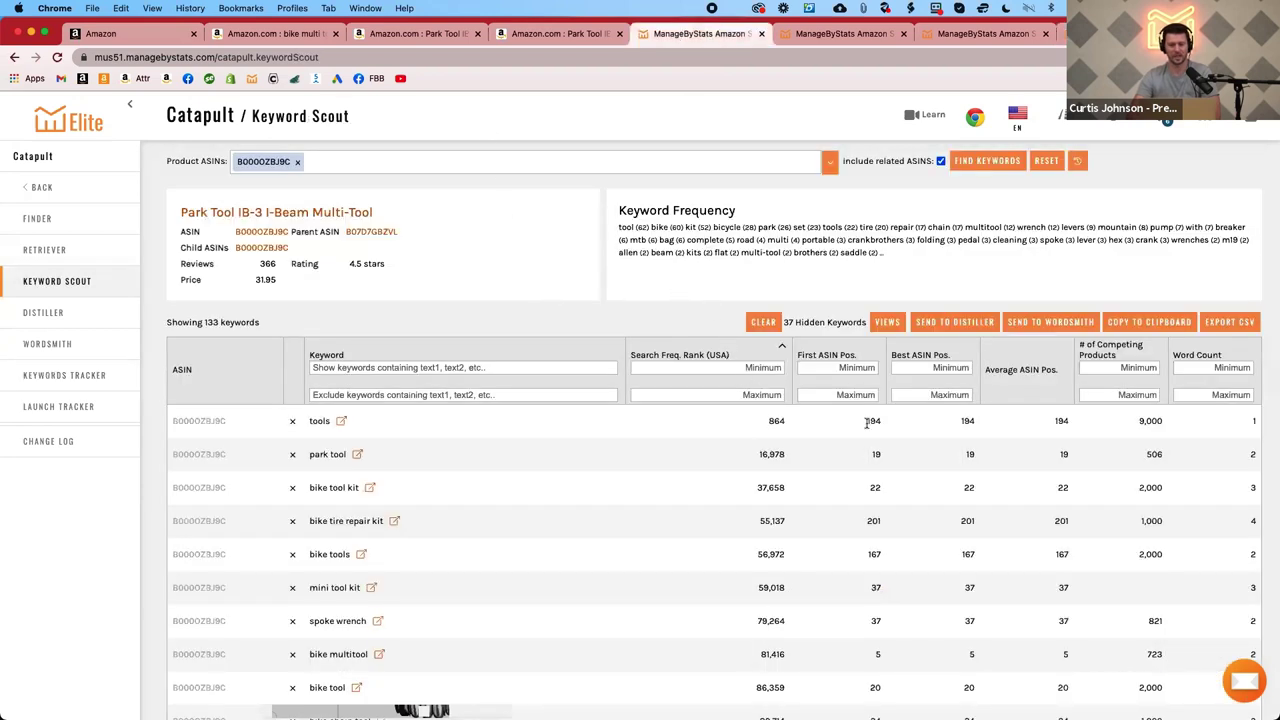
Add the suggested related ASINs B002VYB4QC, B000S6HZCC and B000FIE4AE to the Keyword Scout product ASINs.
{"action": "double_click", "coordinate": [256, 162]}
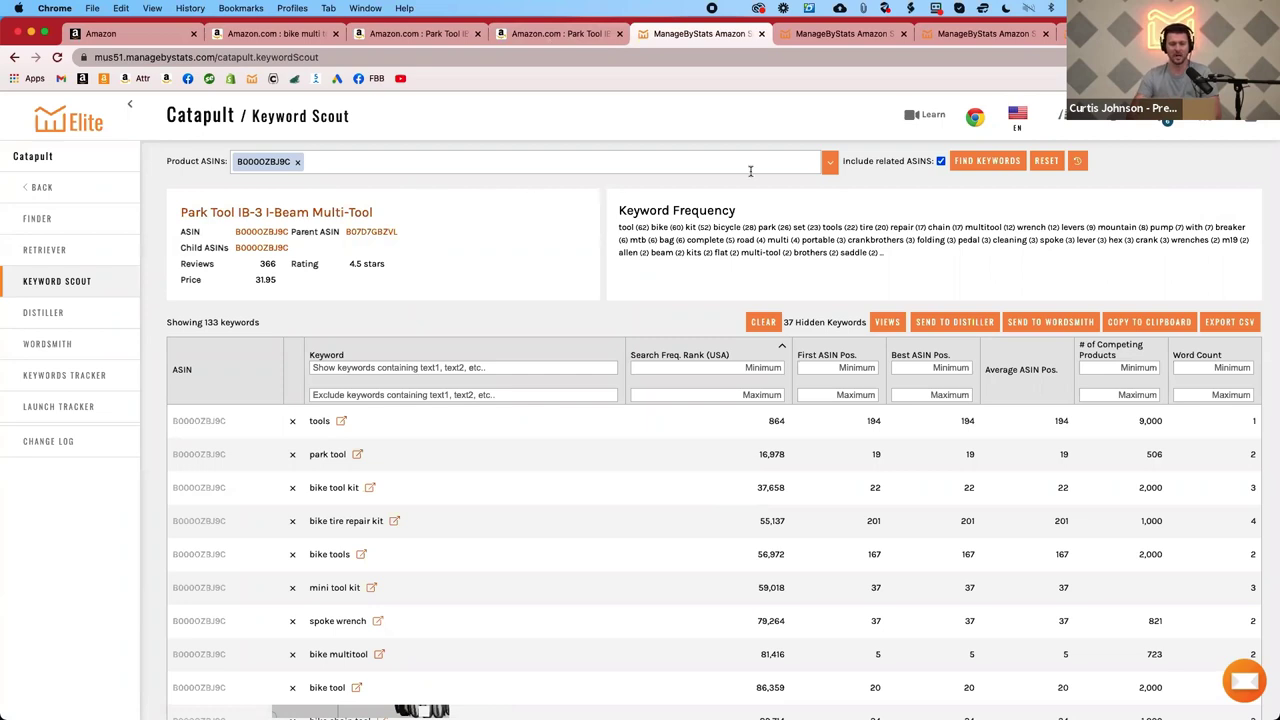
{"action": "left_click", "coordinate": [833, 166]}
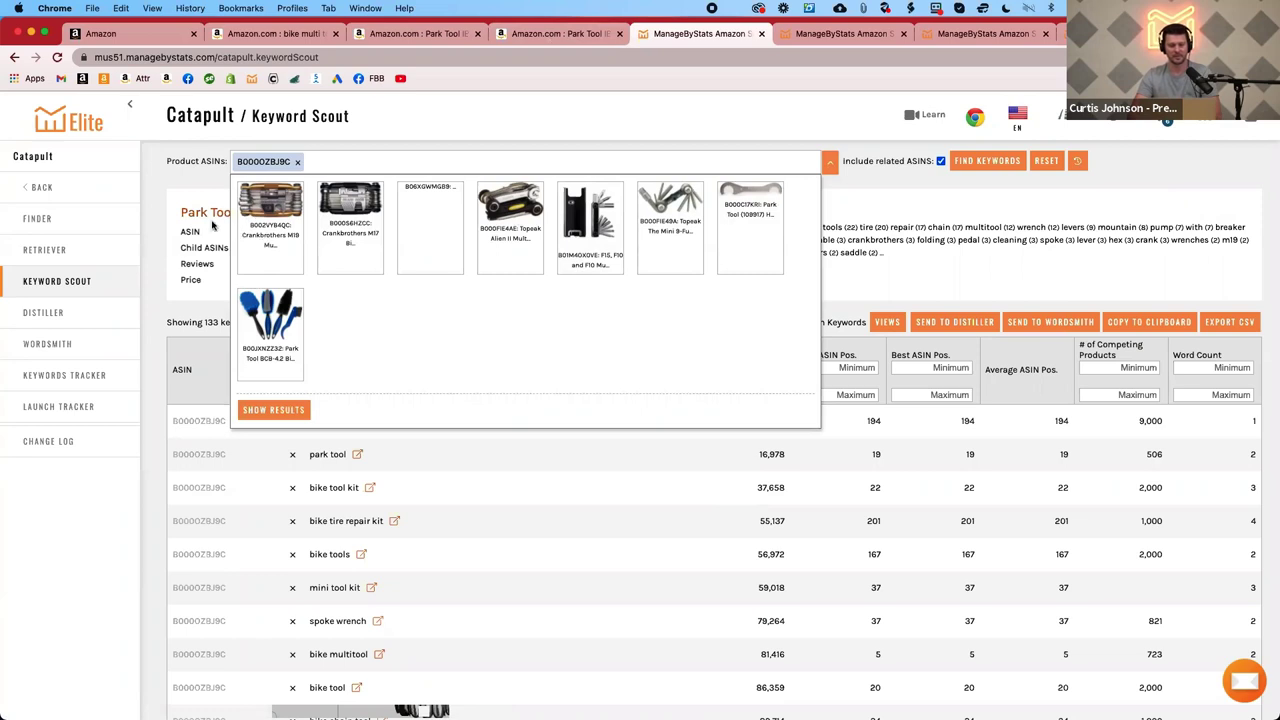
{"action": "left_click", "coordinate": [276, 210]}
{"action": "left_click", "coordinate": [350, 218]}
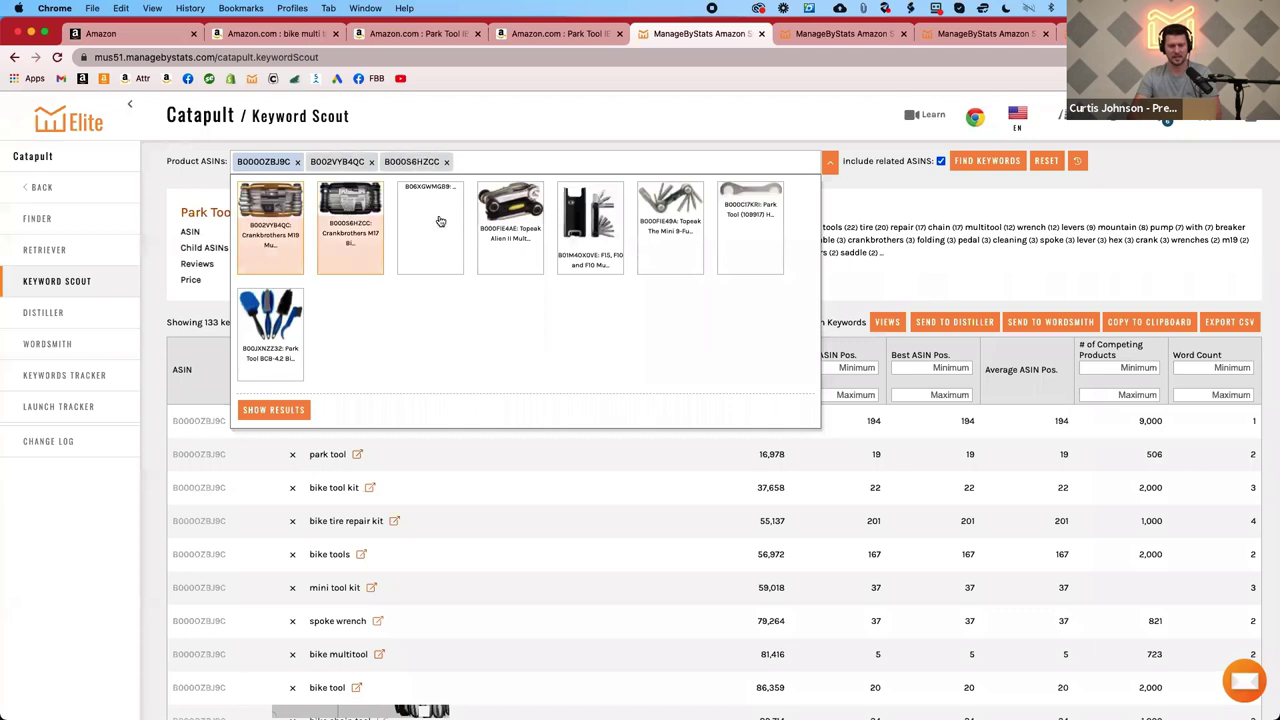
{"action": "left_click", "coordinate": [503, 226]}
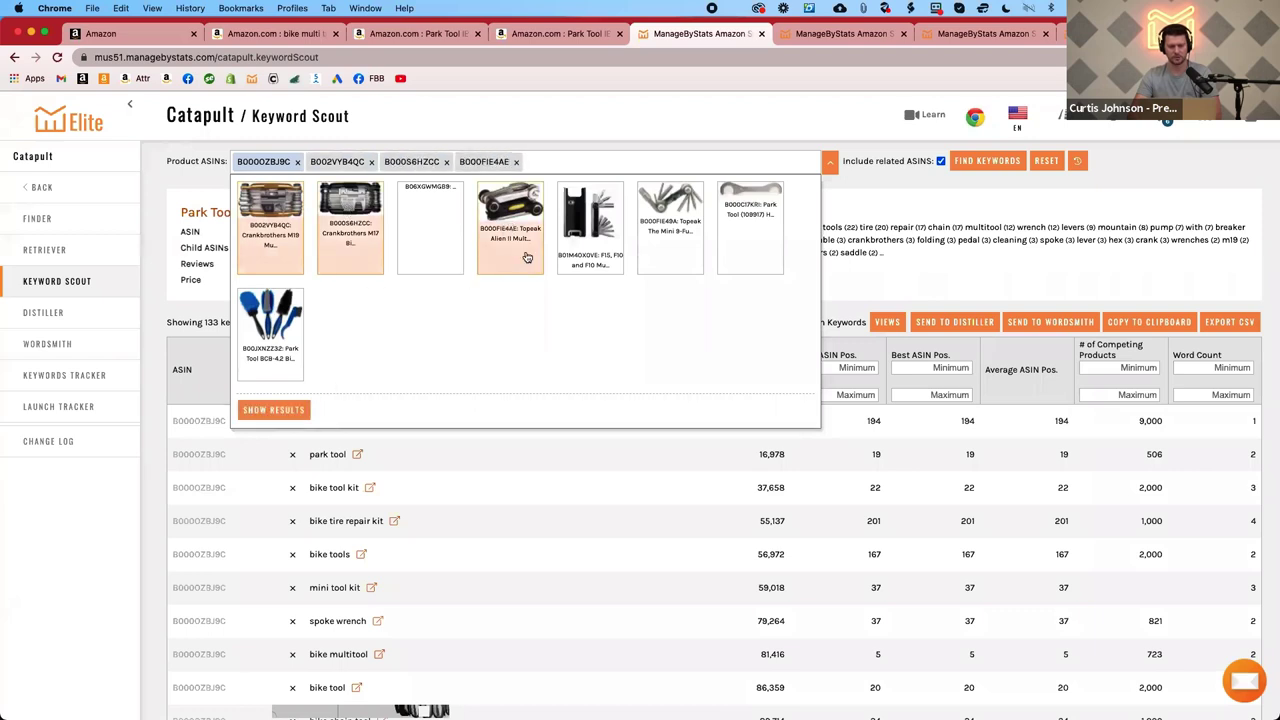
Close the related product suggestions and remove the three added ASINs, keeping only B000OZBJ9C.
{"action": "key", "text": "Escape"}
{"action": "key", "text": "BackSpace"}
{"action": "key", "text": "BackSpace"}
{"action": "key", "text": "BackSpace"}
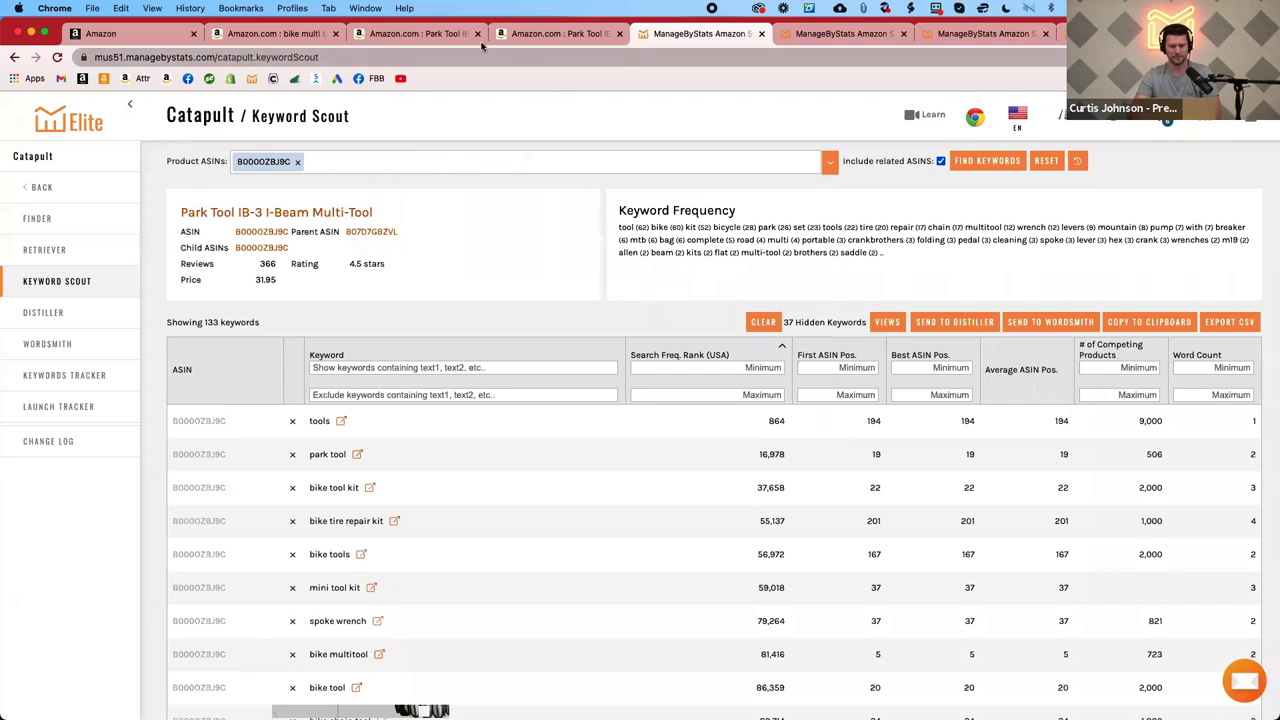
Copy "Park Tool IB-3" from the product title on the Amazon listing, then select "I-Beam Multi-Tool" in the same title.
{"action": "left_click", "coordinate": [420, 33]}
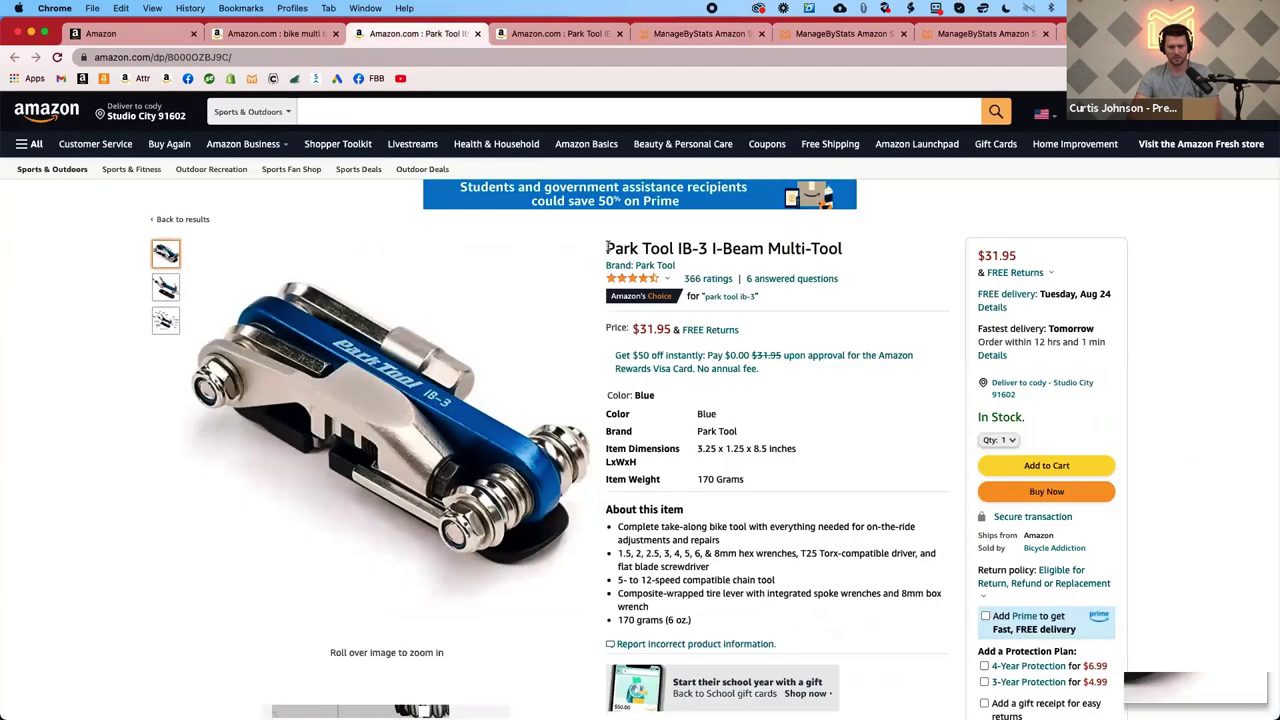
{"action": "left_click_drag", "start_coordinate": [607, 246], "coordinate": [707, 248]}
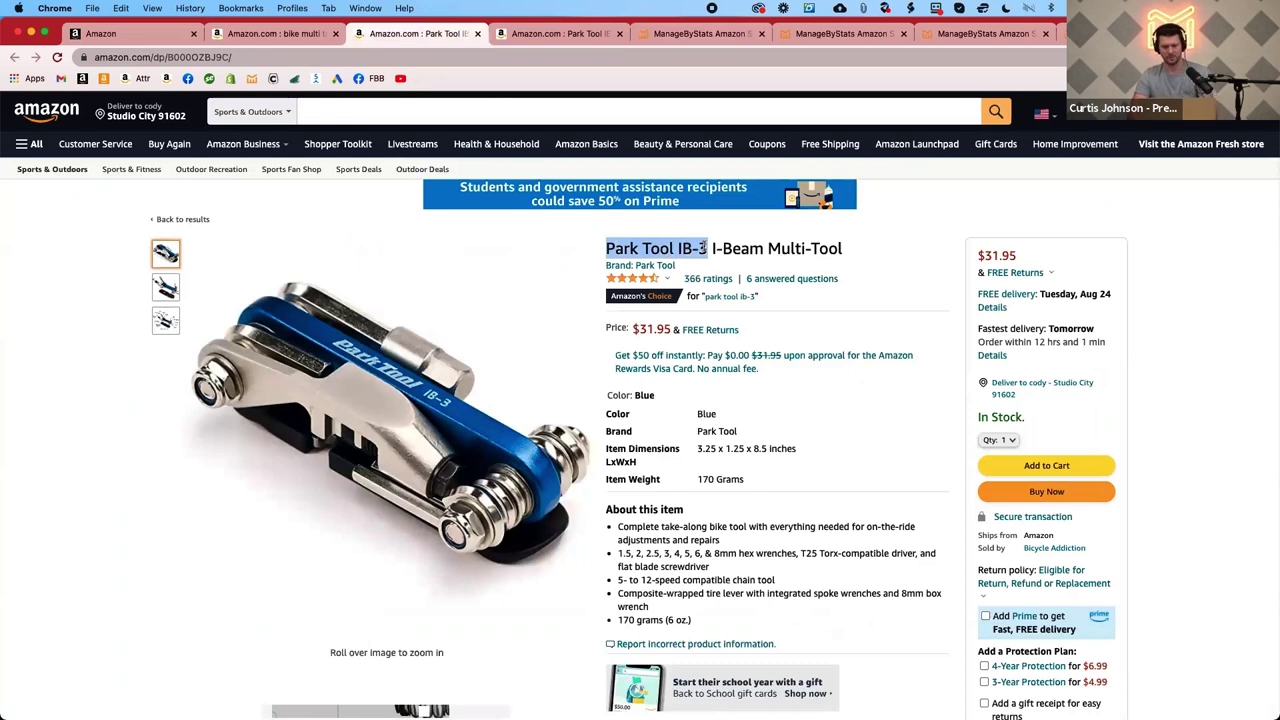
{"action": "key", "text": "super+c"}
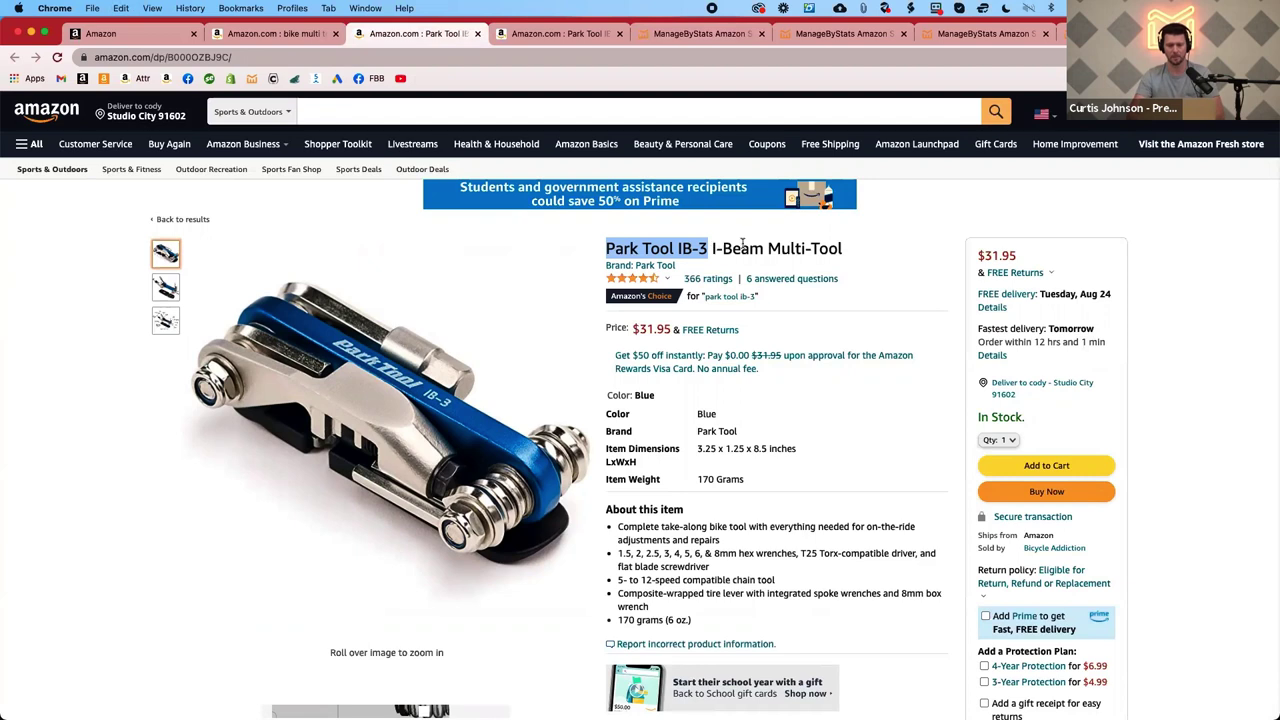
{"action": "left_click_drag", "start_coordinate": [849, 252], "coordinate": [712, 248]}
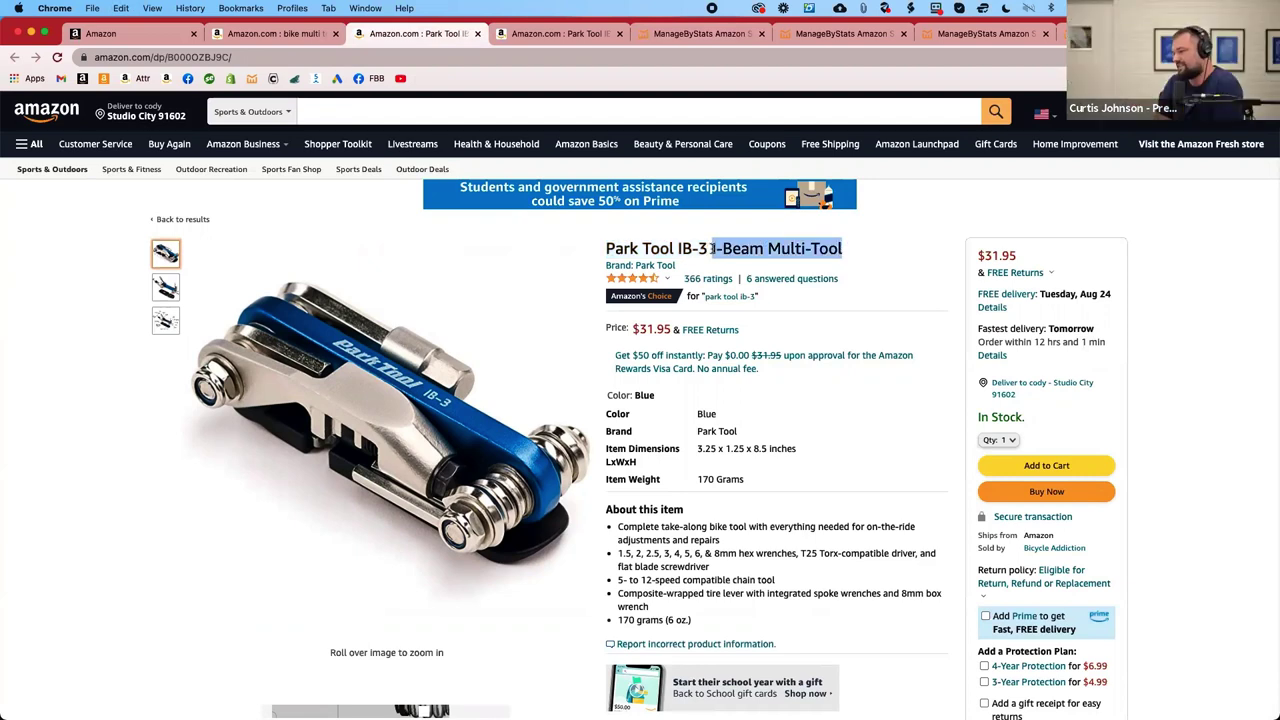
Search Amazon's Sports & Outdoors department for "I-Beam Multi-Tool".
{"action": "left_click", "coordinate": [362, 111]}
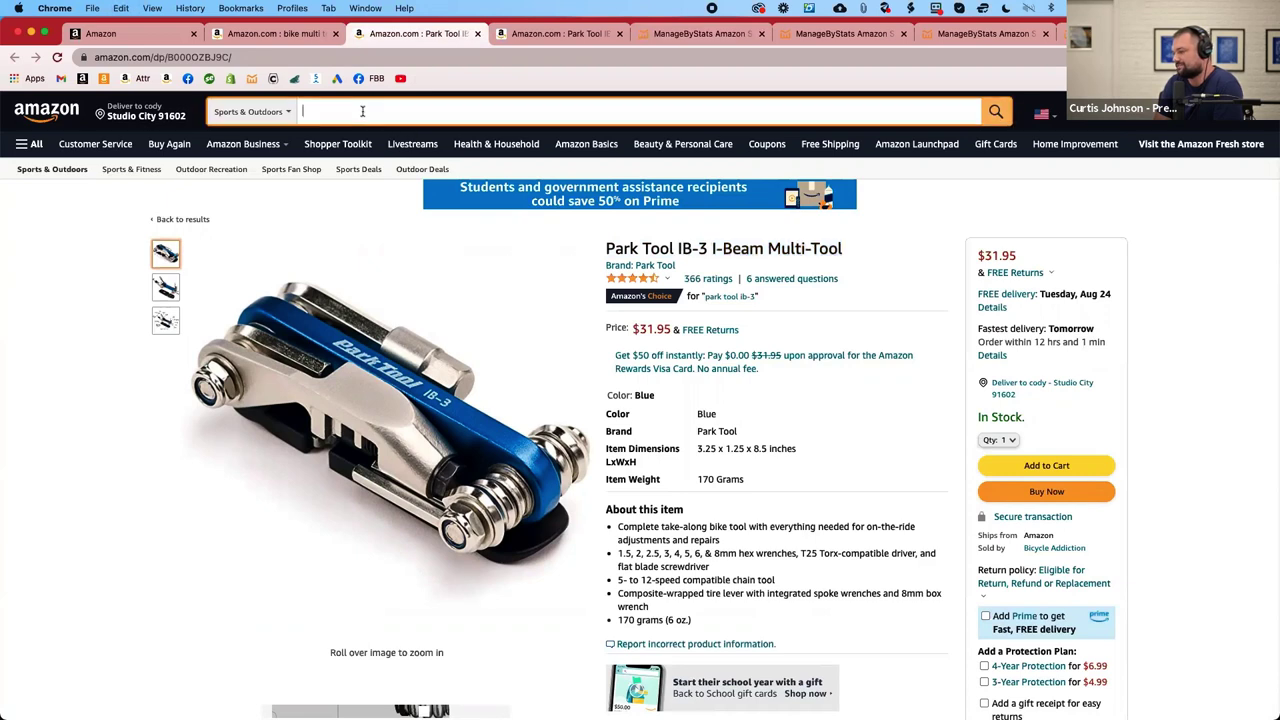
{"action": "key", "text": "super+v"}
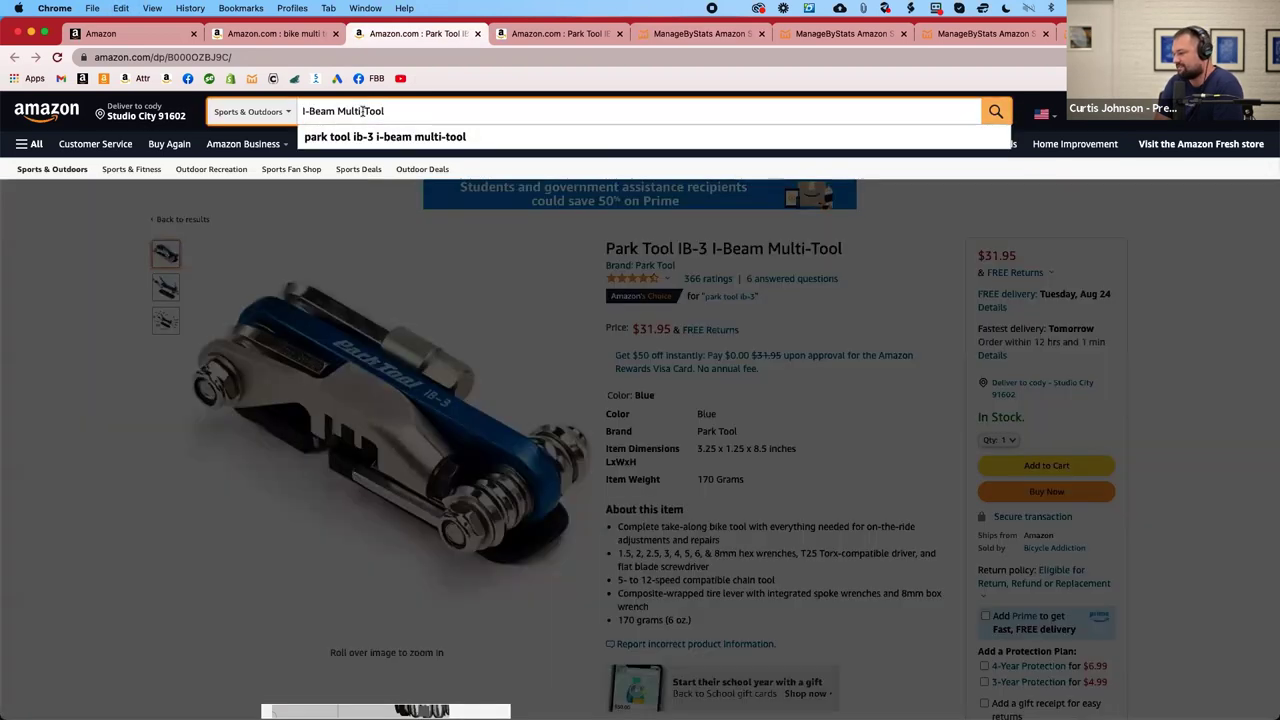
{"action": "key", "text": "Return"}
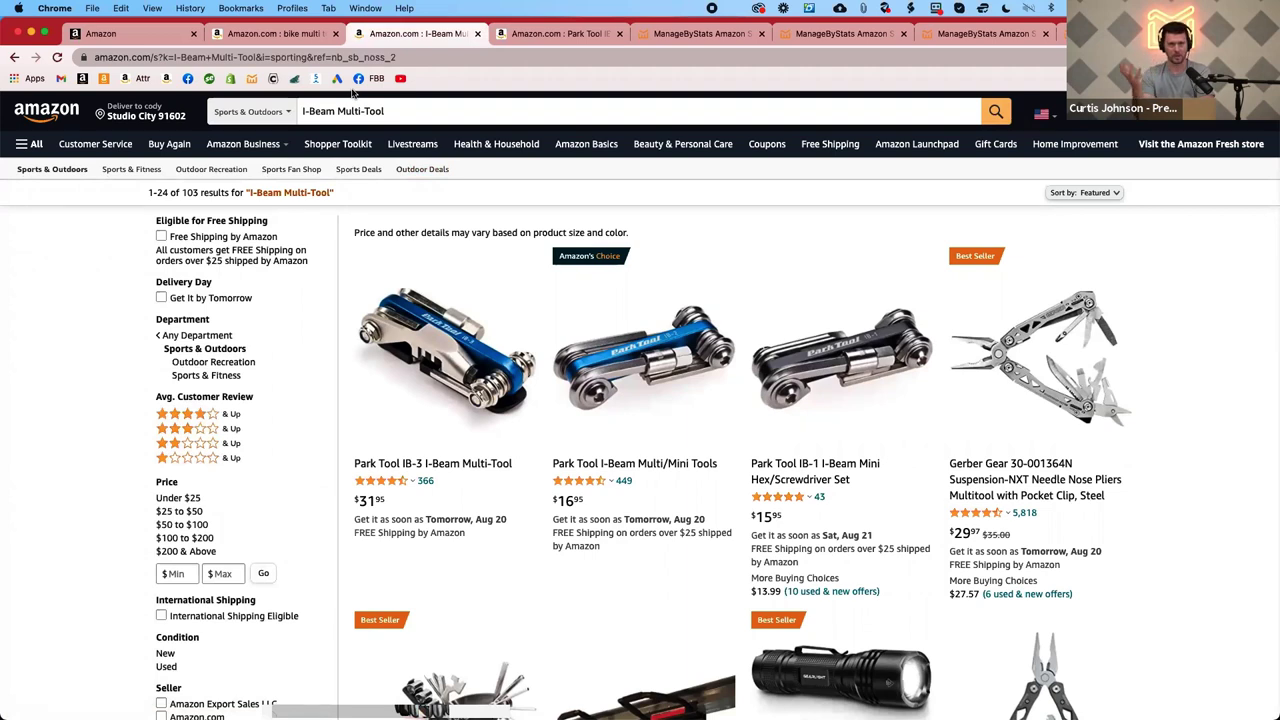
Look through the first search results and open the WOTOW 16 in 1 bike repair tool kit in a new tab.
{"action": "scroll", "coordinate": [496, 427], "scroll_direction": "down", "scroll_amount": 2}
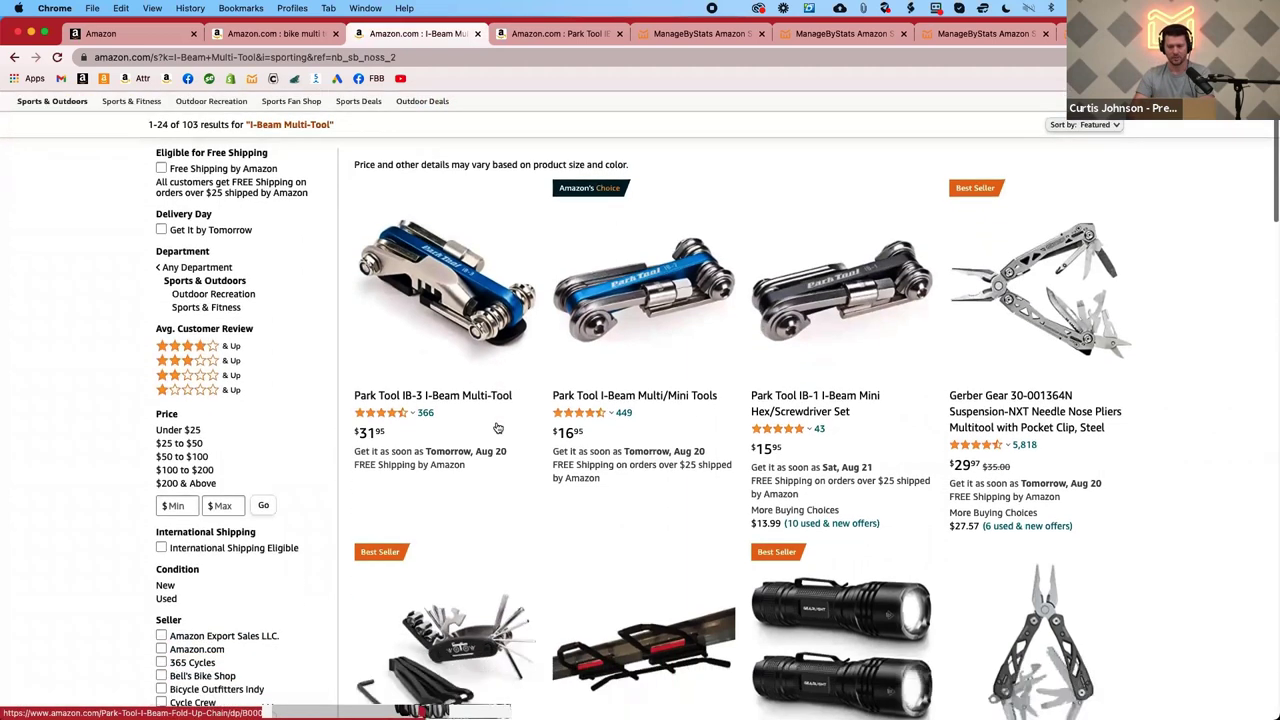
{"action": "scroll", "coordinate": [496, 427], "scroll_direction": "down", "scroll_amount": 1}
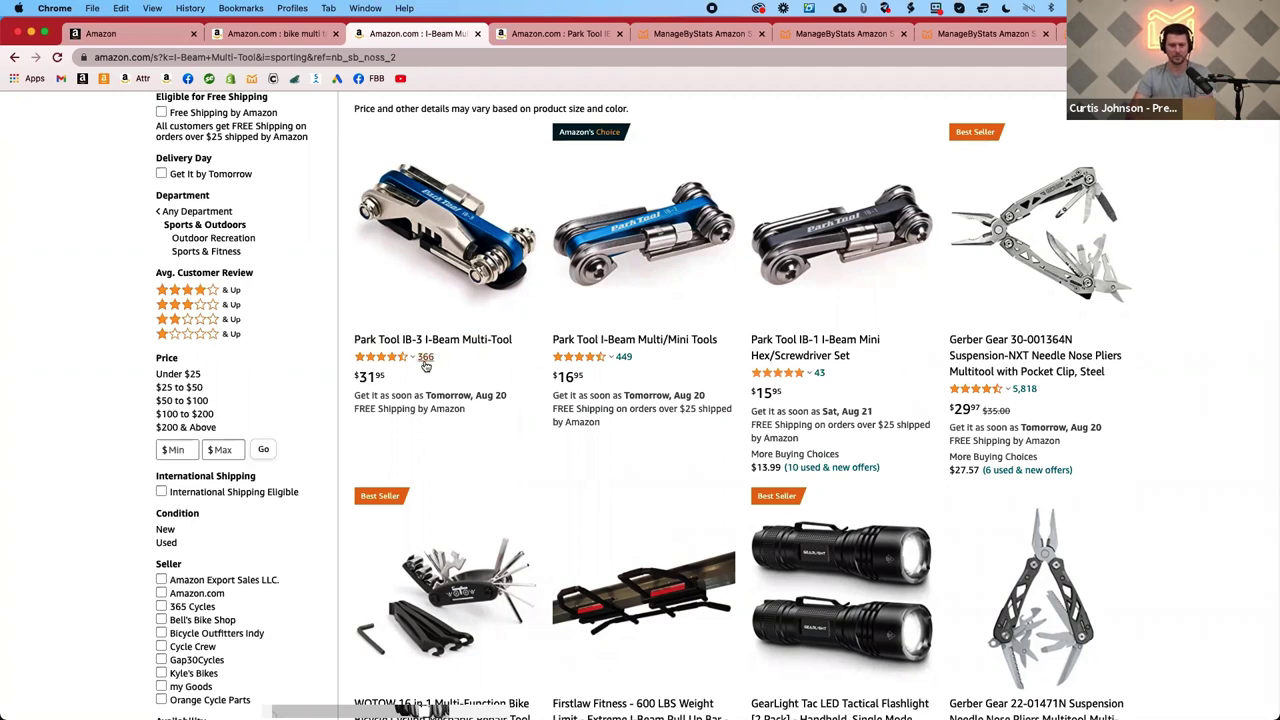
{"action": "mouse_move", "coordinate": [397, 366]}
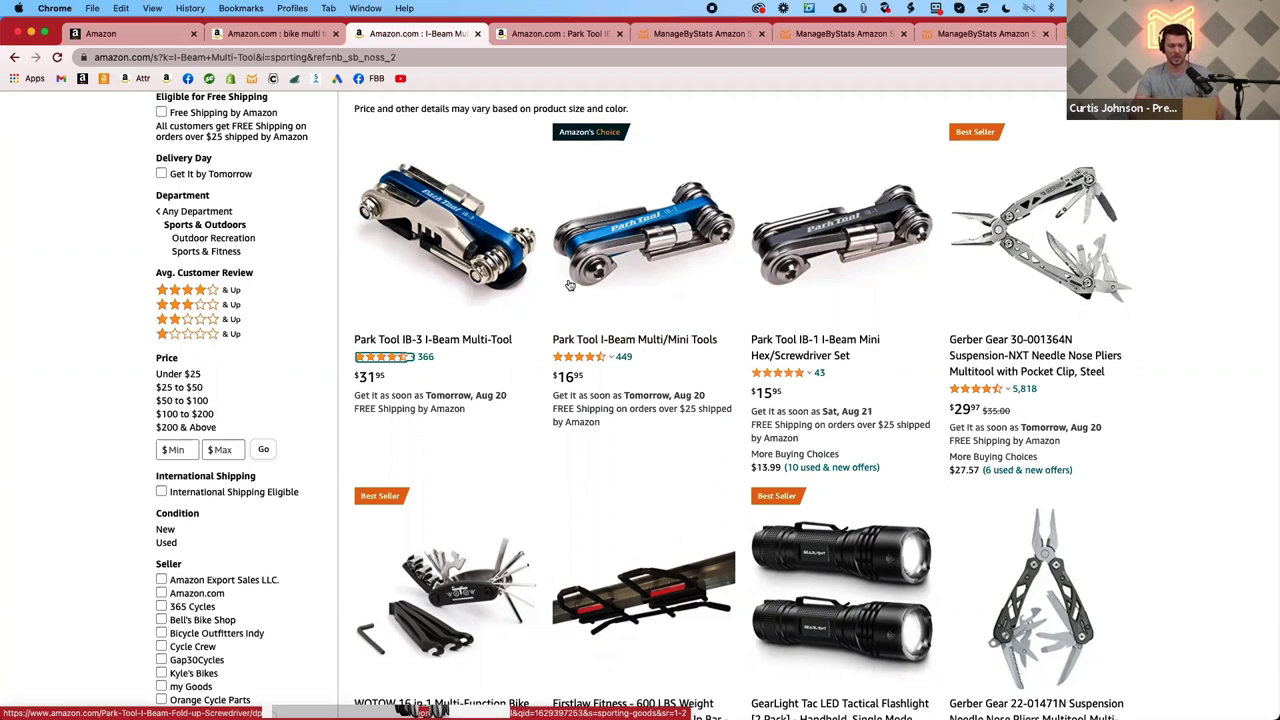
{"action": "scroll", "coordinate": [603, 247], "scroll_direction": "up", "scroll_amount": 3}
{"action": "scroll", "coordinate": [603, 247], "scroll_direction": "down", "scroll_amount": 2}
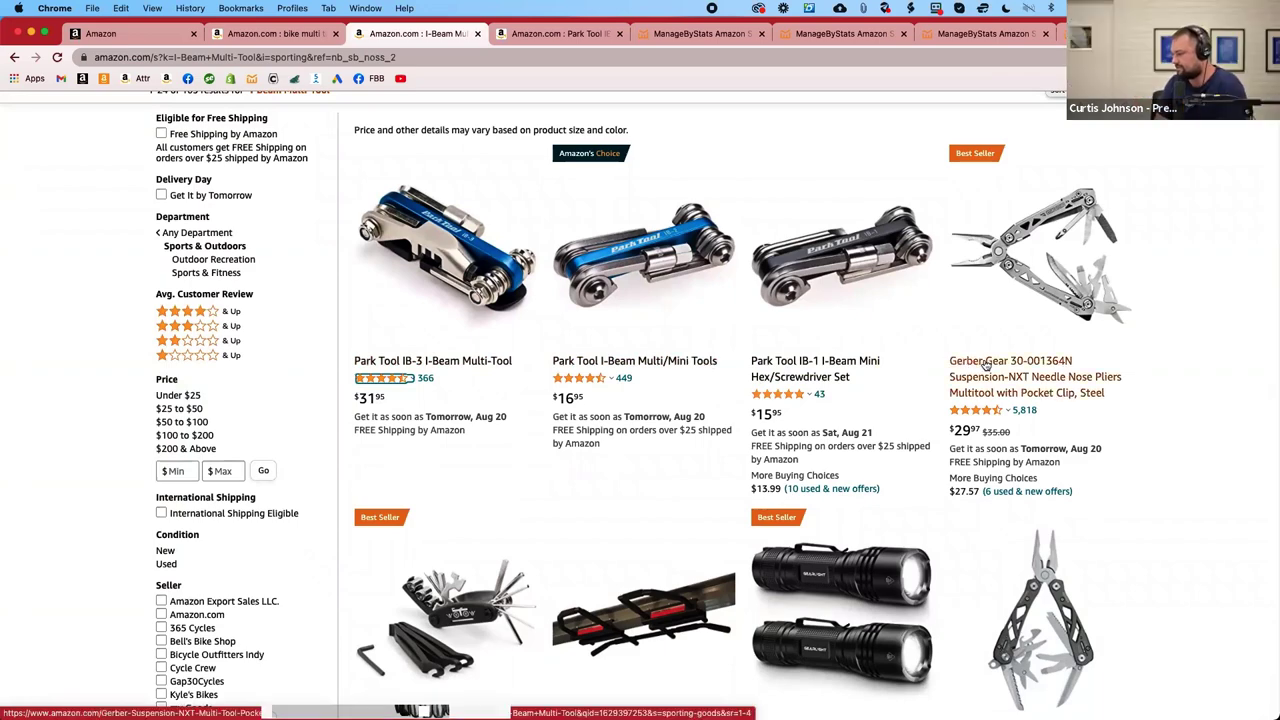
{"action": "scroll", "coordinate": [978, 362], "scroll_direction": "down", "scroll_amount": 3}
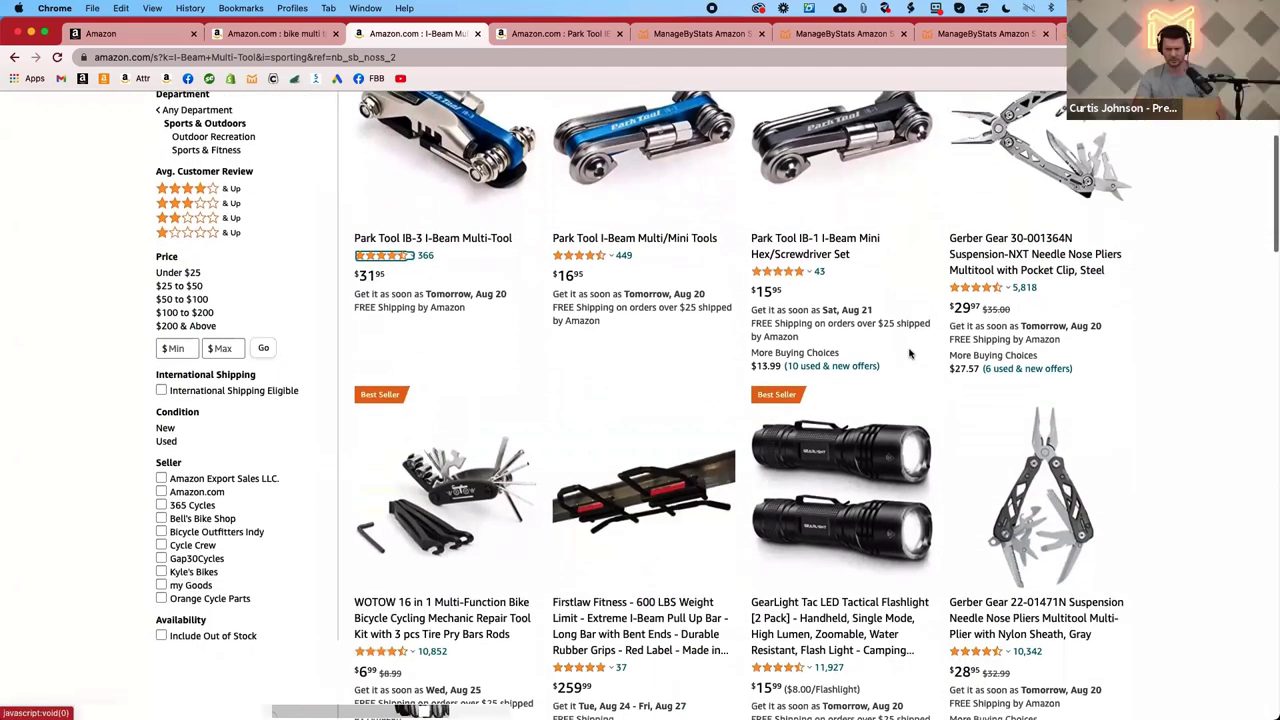
{"action": "scroll", "coordinate": [910, 353], "scroll_direction": "down", "scroll_amount": 5}
{"action": "scroll", "coordinate": [911, 355], "scroll_direction": "down", "scroll_amount": 1}
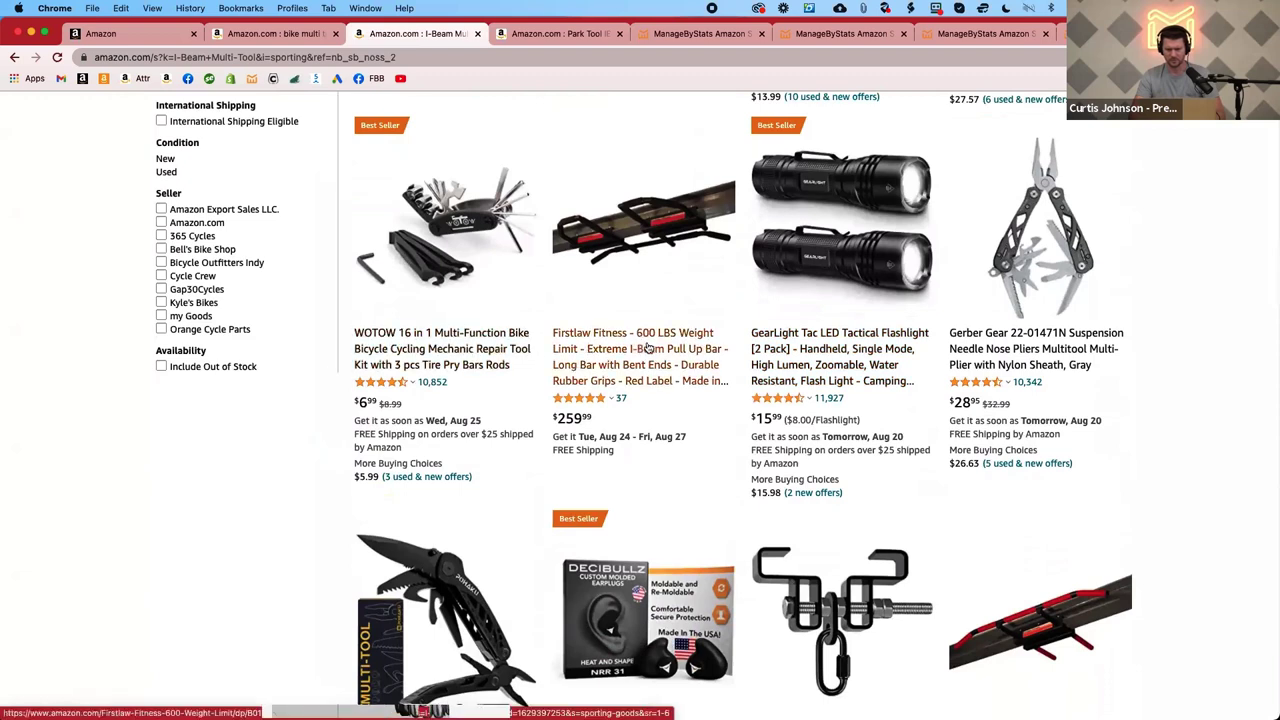
{"action": "left_click", "coordinate": [432, 337], "text": "super"}
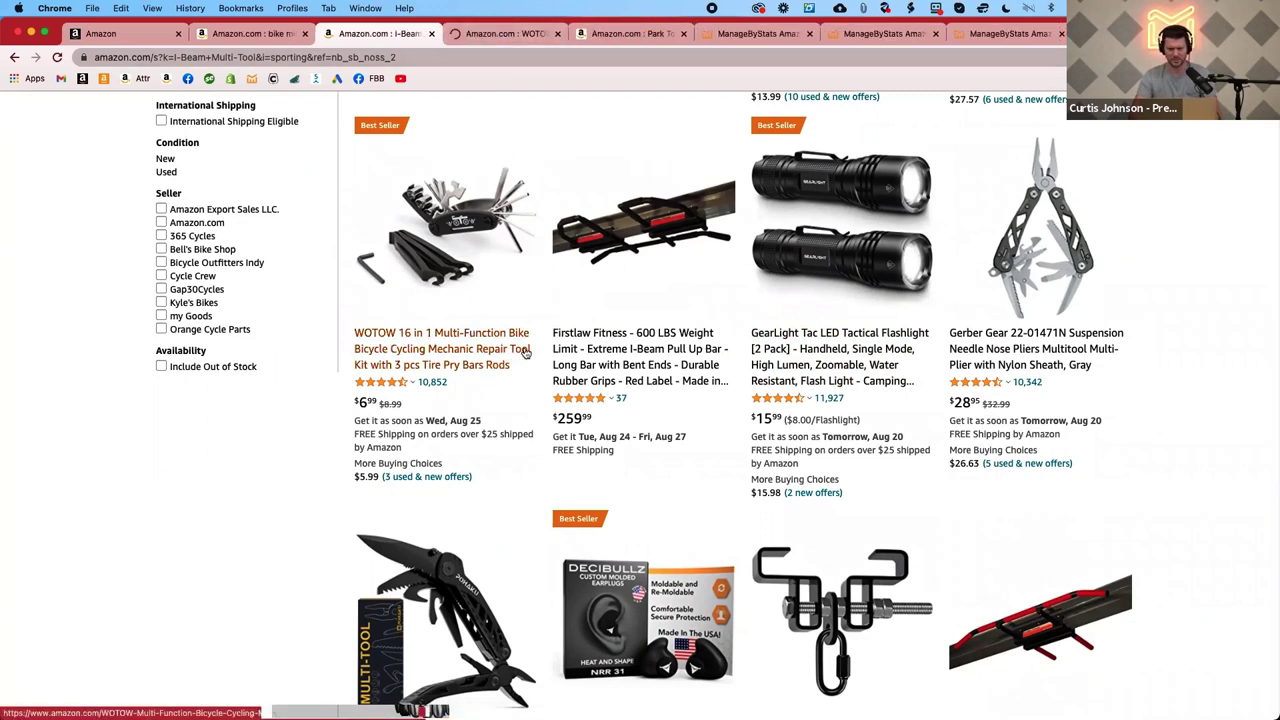
Examine the remaining first-page results for bike multi-tools comparable to the Park Tool IB-3.
{"action": "scroll", "coordinate": [683, 413], "scroll_direction": "down", "scroll_amount": 2}
{"action": "scroll", "coordinate": [683, 413], "scroll_direction": "down", "scroll_amount": 5}
{"action": "scroll", "coordinate": [683, 413], "scroll_direction": "down", "scroll_amount": 4}
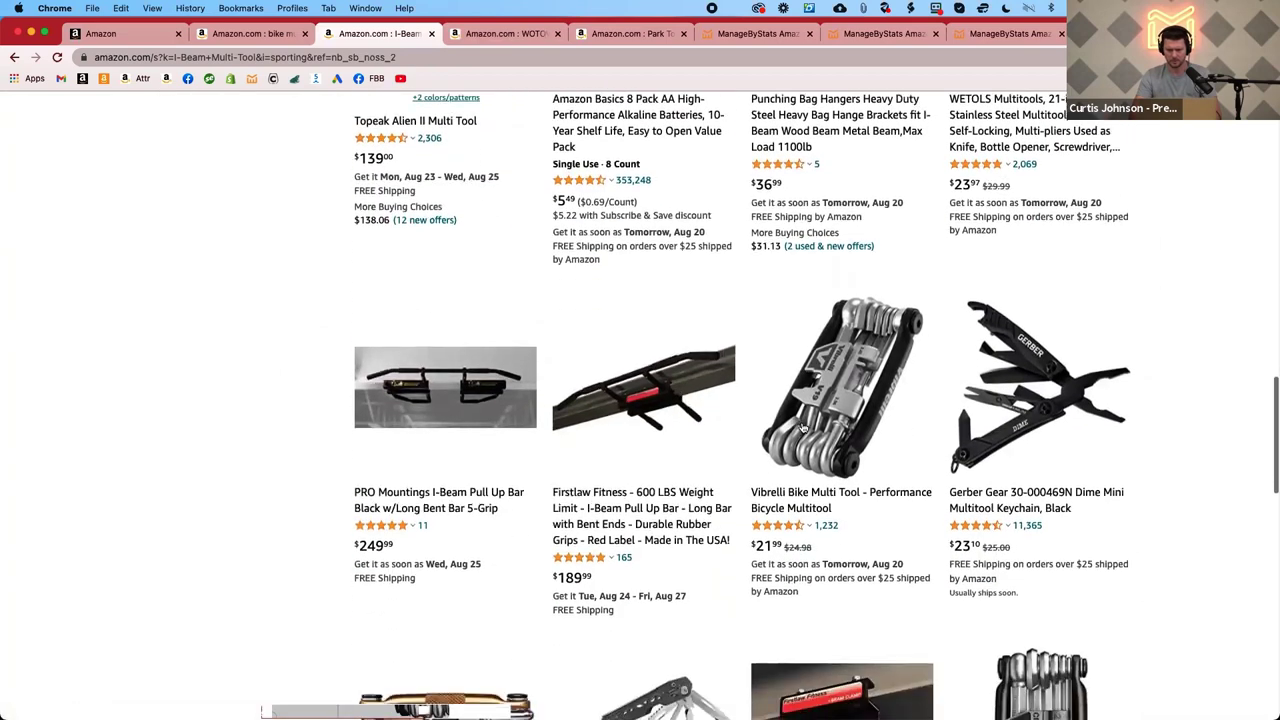
{"action": "scroll", "coordinate": [802, 428], "scroll_direction": "down", "scroll_amount": 1}
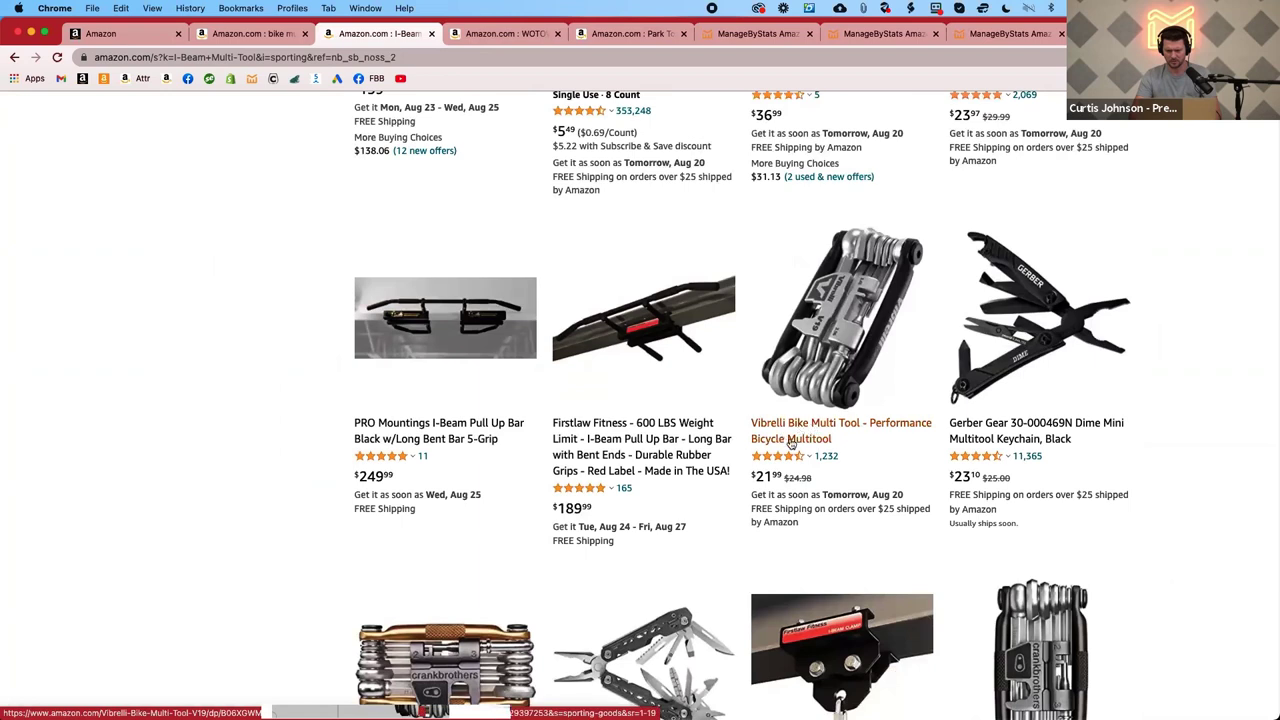
{"action": "scroll", "coordinate": [813, 437], "scroll_direction": "down", "scroll_amount": 1}
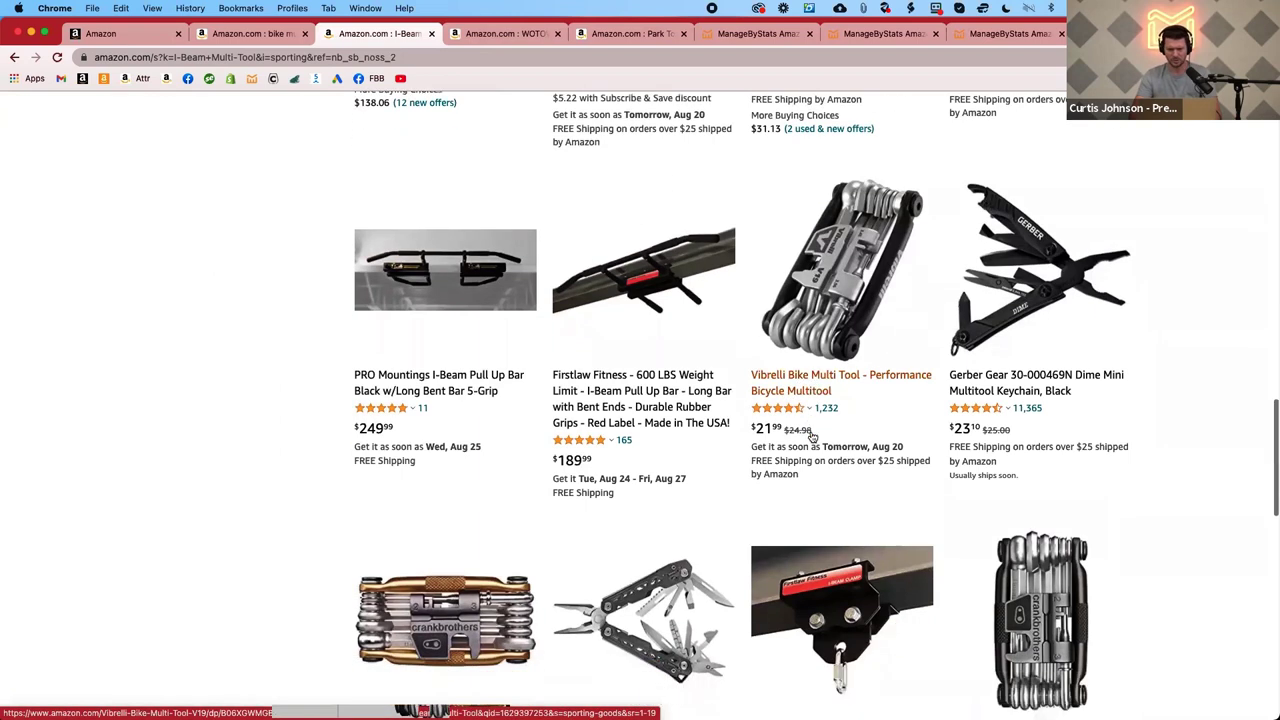
{"action": "scroll", "coordinate": [813, 437], "scroll_direction": "down", "scroll_amount": 1}
{"action": "scroll", "coordinate": [813, 437], "scroll_direction": "down", "scroll_amount": 2}
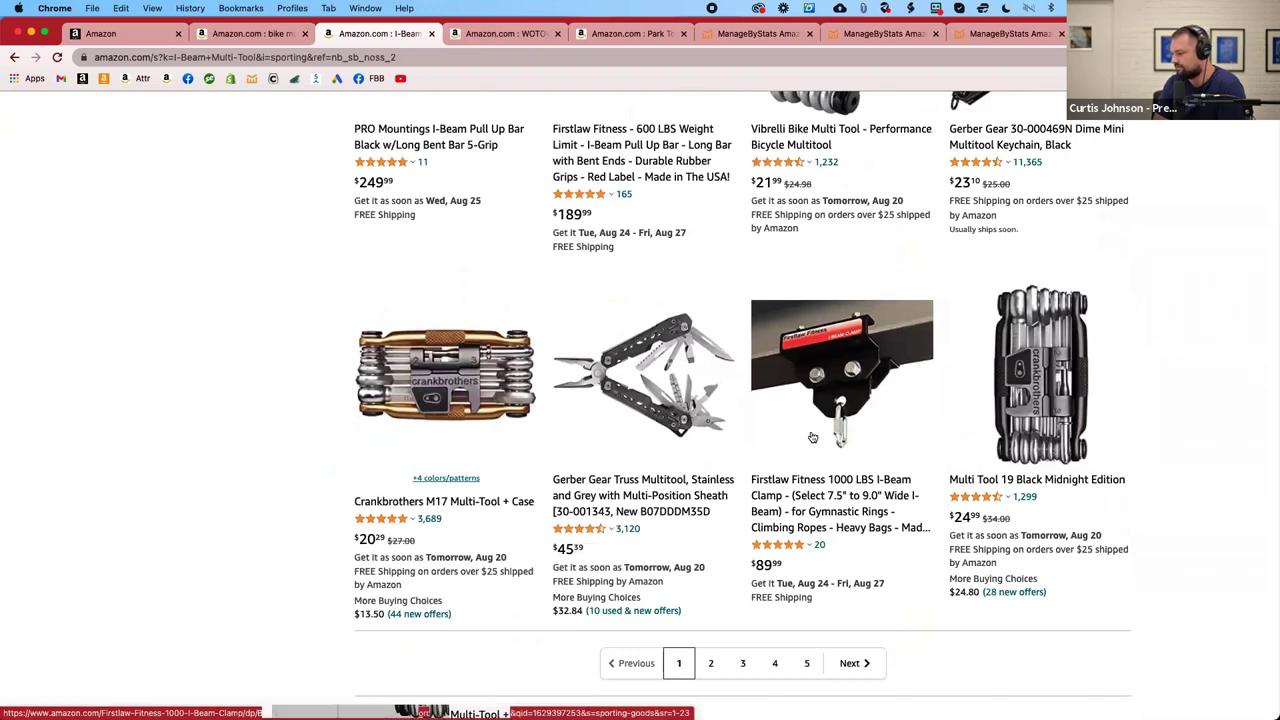
{"action": "scroll", "coordinate": [813, 437], "scroll_direction": "up", "scroll_amount": 5}
{"action": "scroll", "coordinate": [813, 437], "scroll_direction": "up", "scroll_amount": 3}
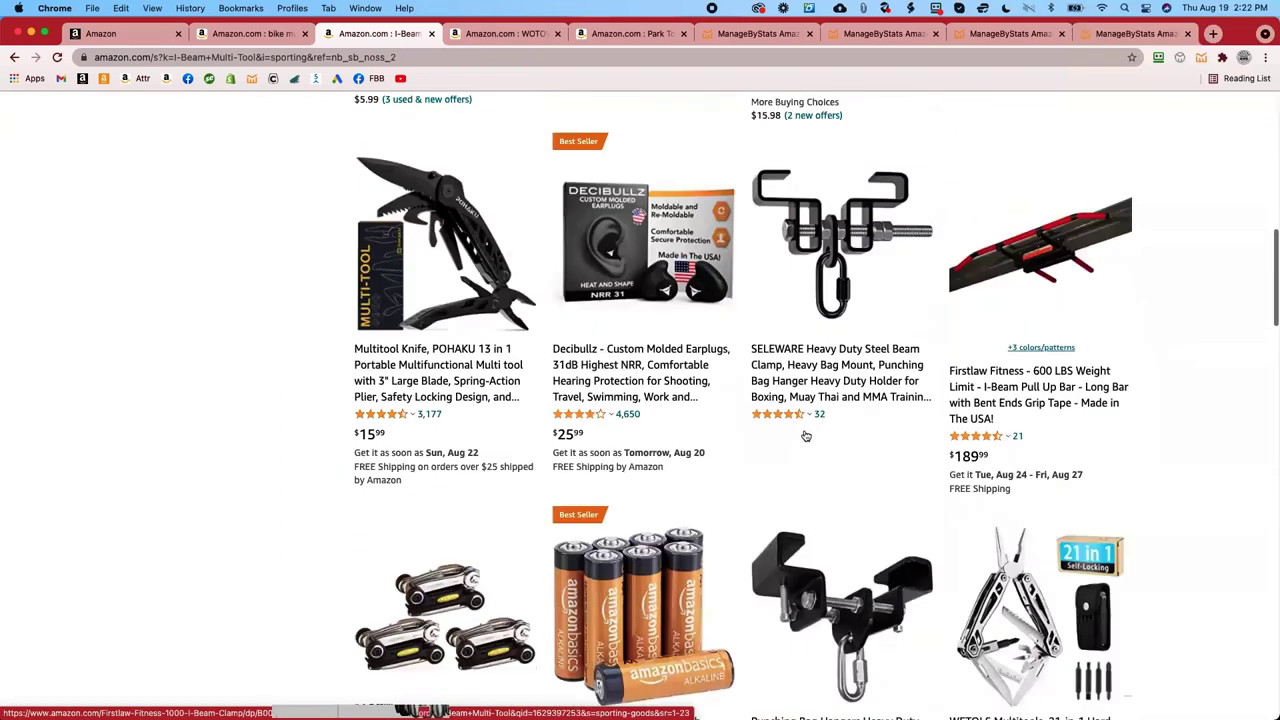
{"action": "scroll", "coordinate": [443, 180], "scroll_direction": "up", "scroll_amount": 5}
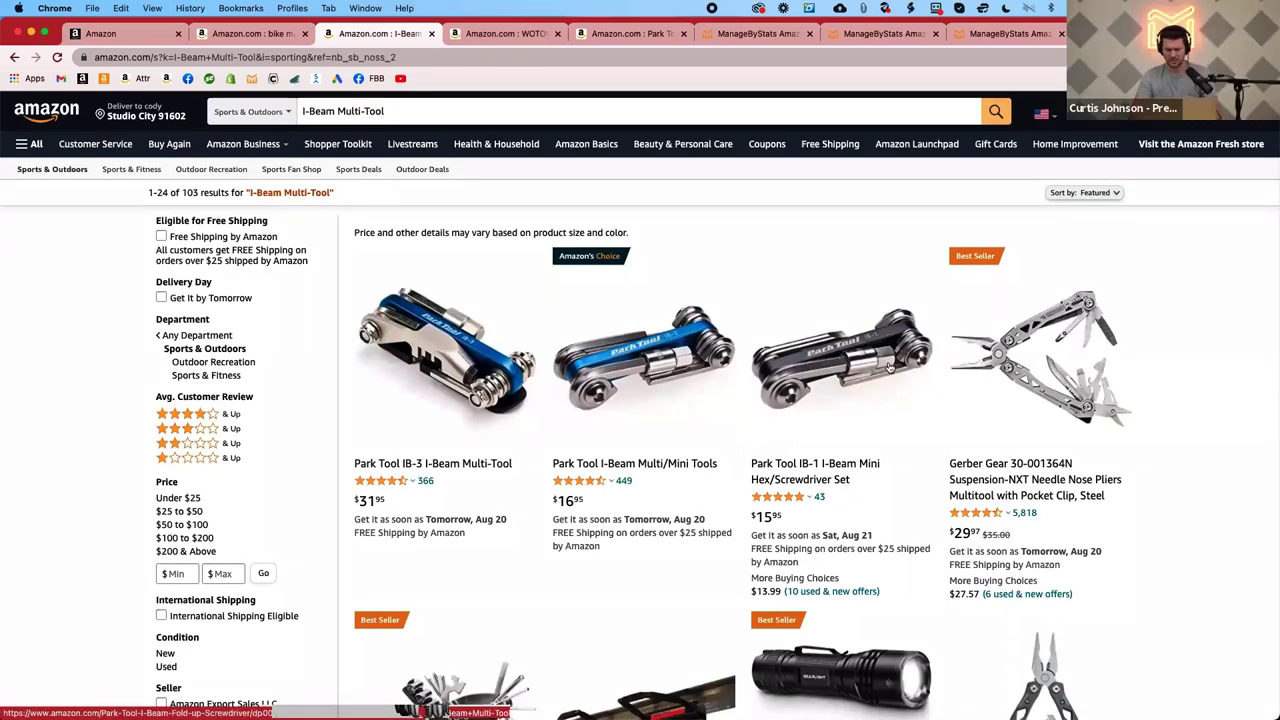
Open the Vibrelli Bike Multi Tool, Crankbrothers M17 and Multi Tool 19 Black Midnight Edition listings in new tabs.
{"action": "scroll", "coordinate": [786, 399], "scroll_direction": "down", "scroll_amount": 2}
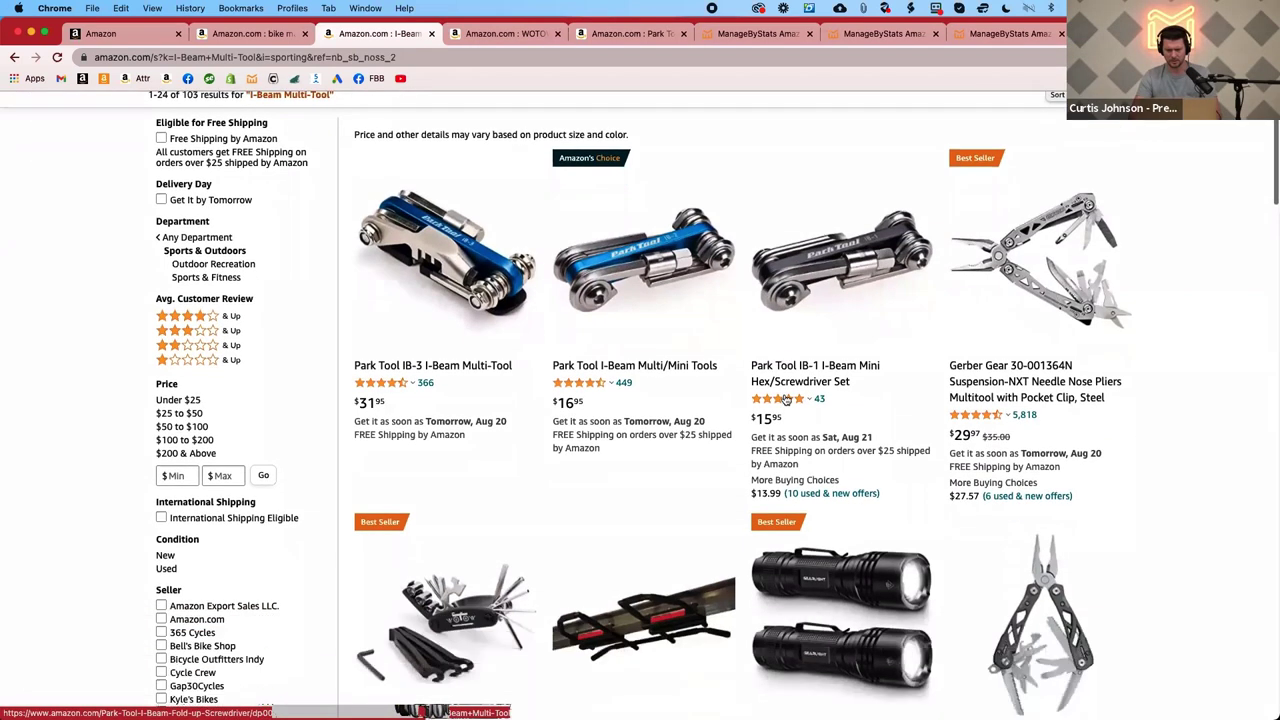
{"action": "scroll", "coordinate": [786, 399], "scroll_direction": "down", "scroll_amount": 10}
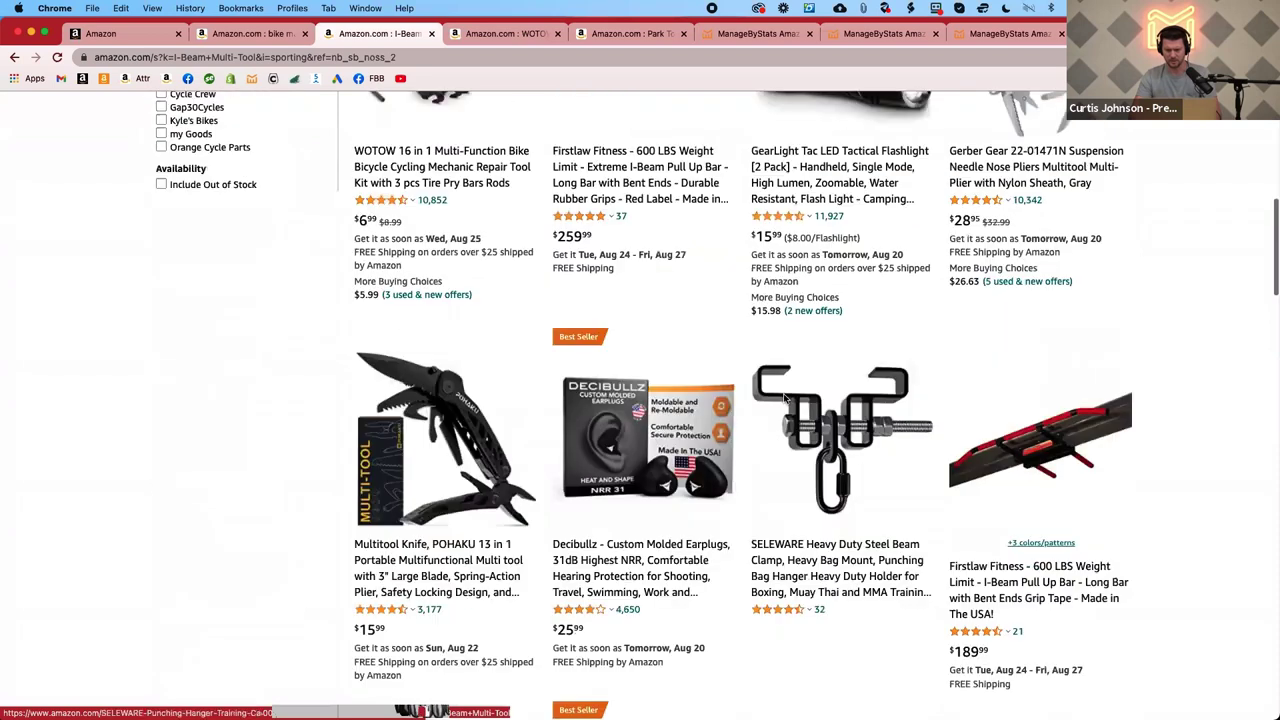
{"action": "scroll", "coordinate": [786, 399], "scroll_direction": "down", "scroll_amount": 14}
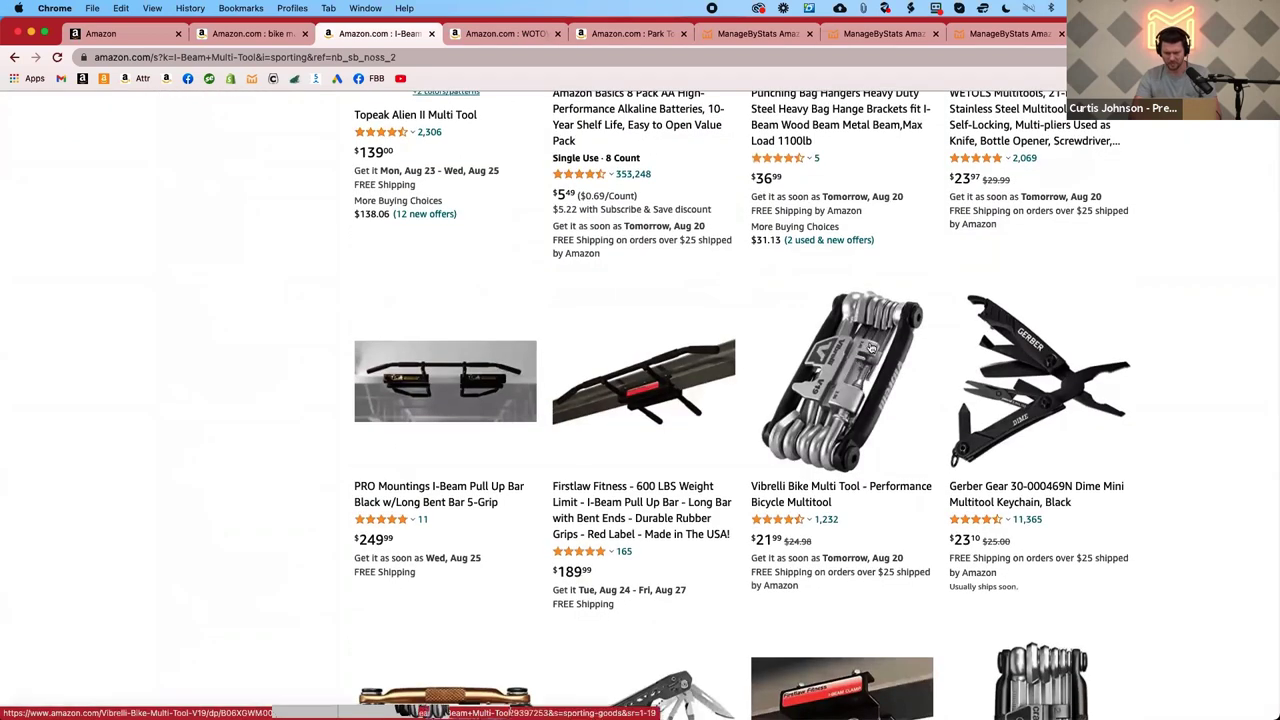
{"action": "left_click", "coordinate": [815, 488], "text": "super"}
{"action": "scroll", "coordinate": [768, 505], "scroll_direction": "down", "scroll_amount": 3}
{"action": "scroll", "coordinate": [770, 505], "scroll_direction": "down", "scroll_amount": 5}
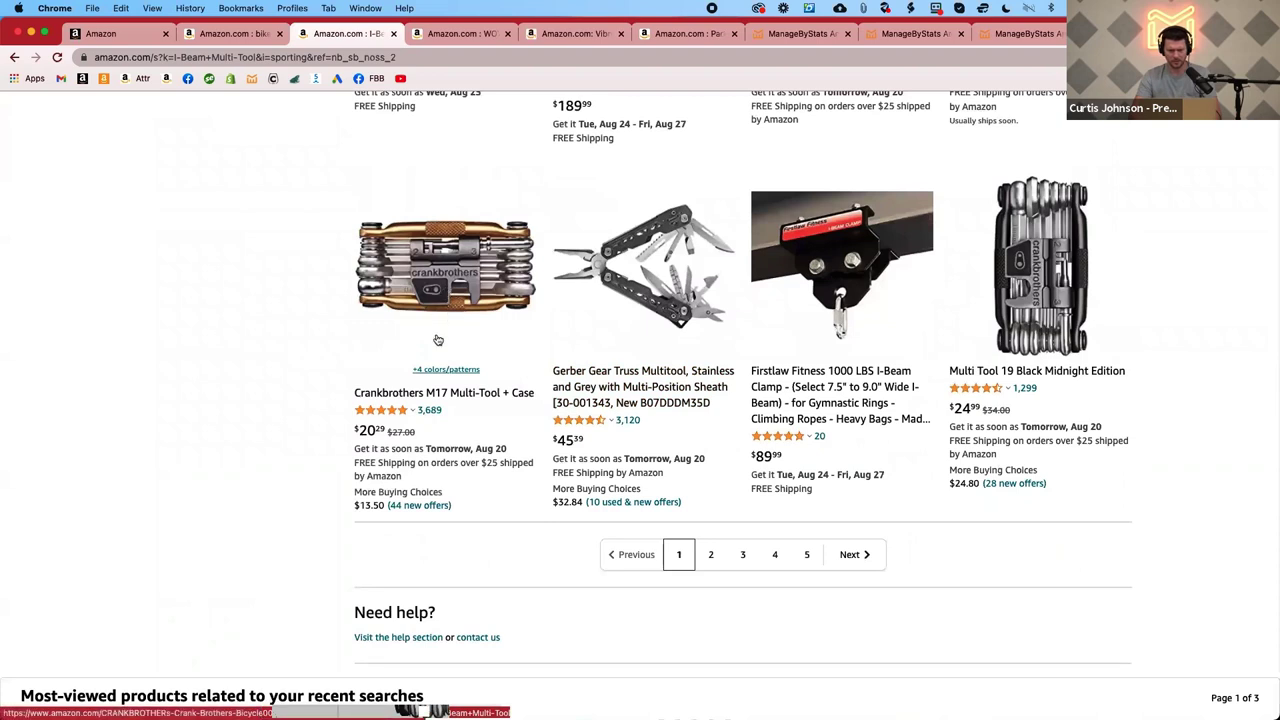
{"action": "left_click", "coordinate": [433, 396], "text": "super"}
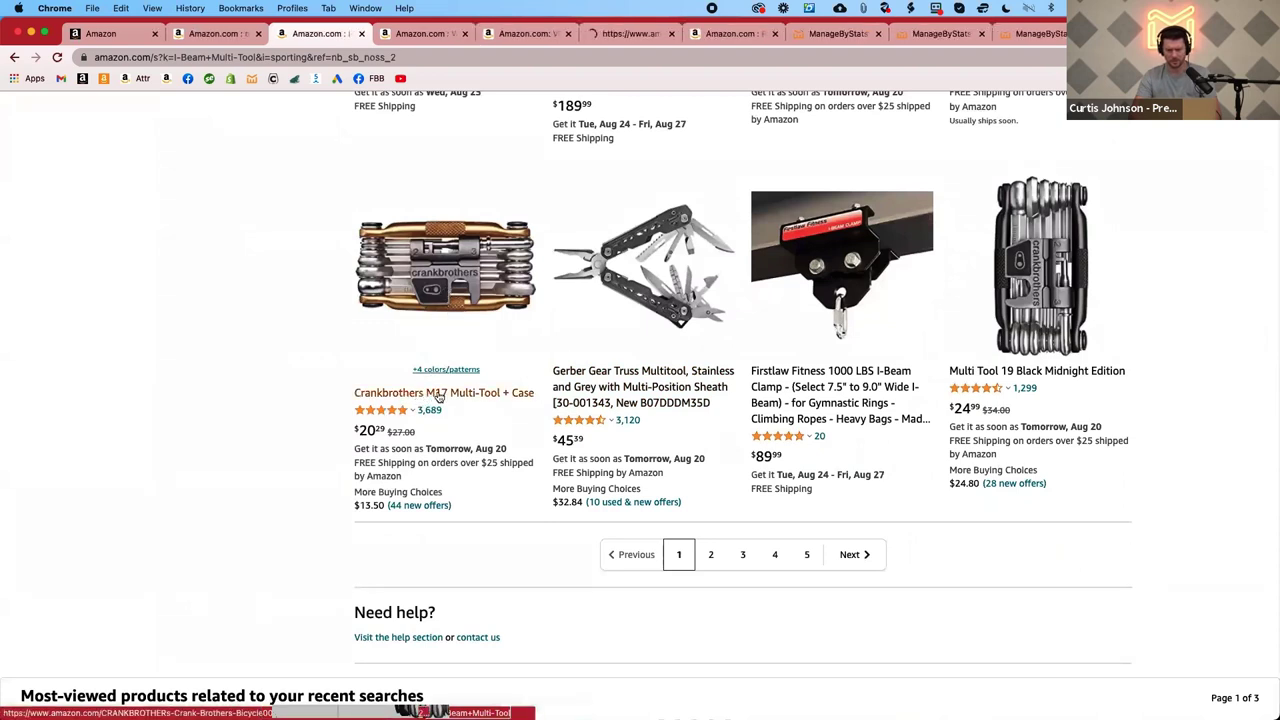
{"action": "left_click", "coordinate": [1036, 373], "text": "super"}
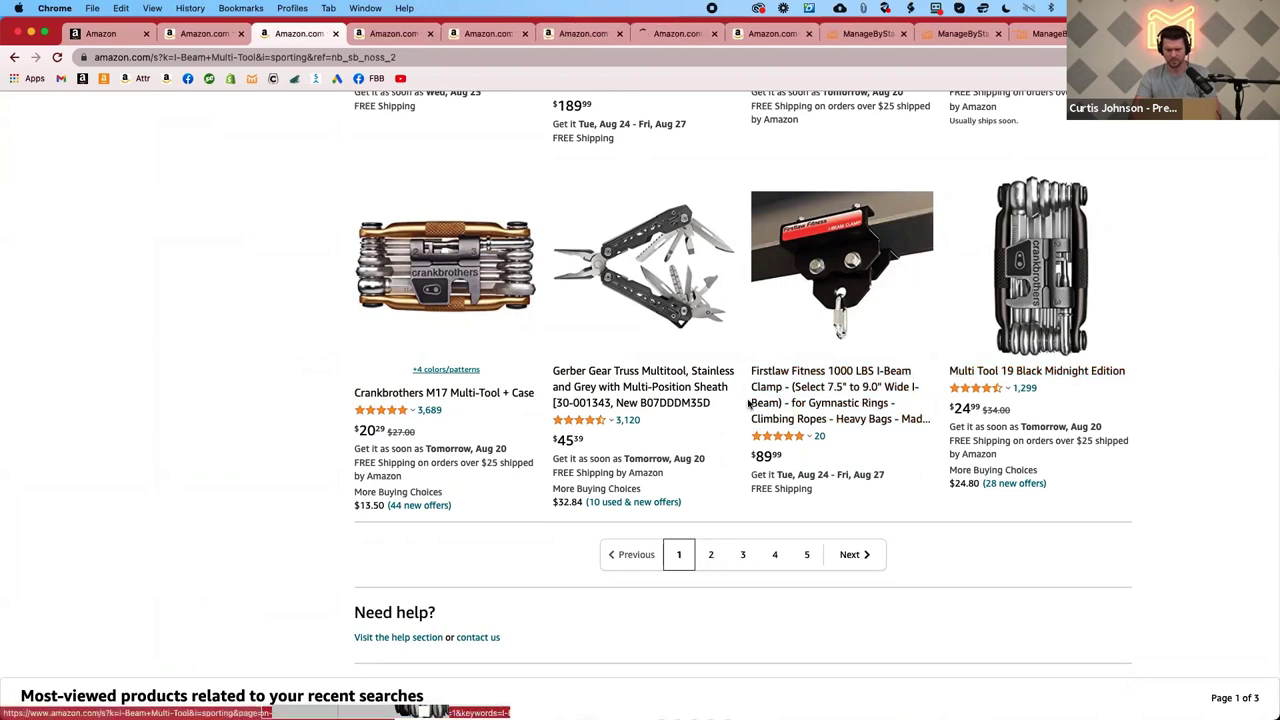
Review the whole first page of I-Beam Multi-Tool results, comparing relevant bike tools with unrelated products.
{"action": "scroll", "coordinate": [801, 403], "scroll_direction": "up", "scroll_amount": 3}
{"action": "scroll", "coordinate": [801, 403], "scroll_direction": "up", "scroll_amount": 10}
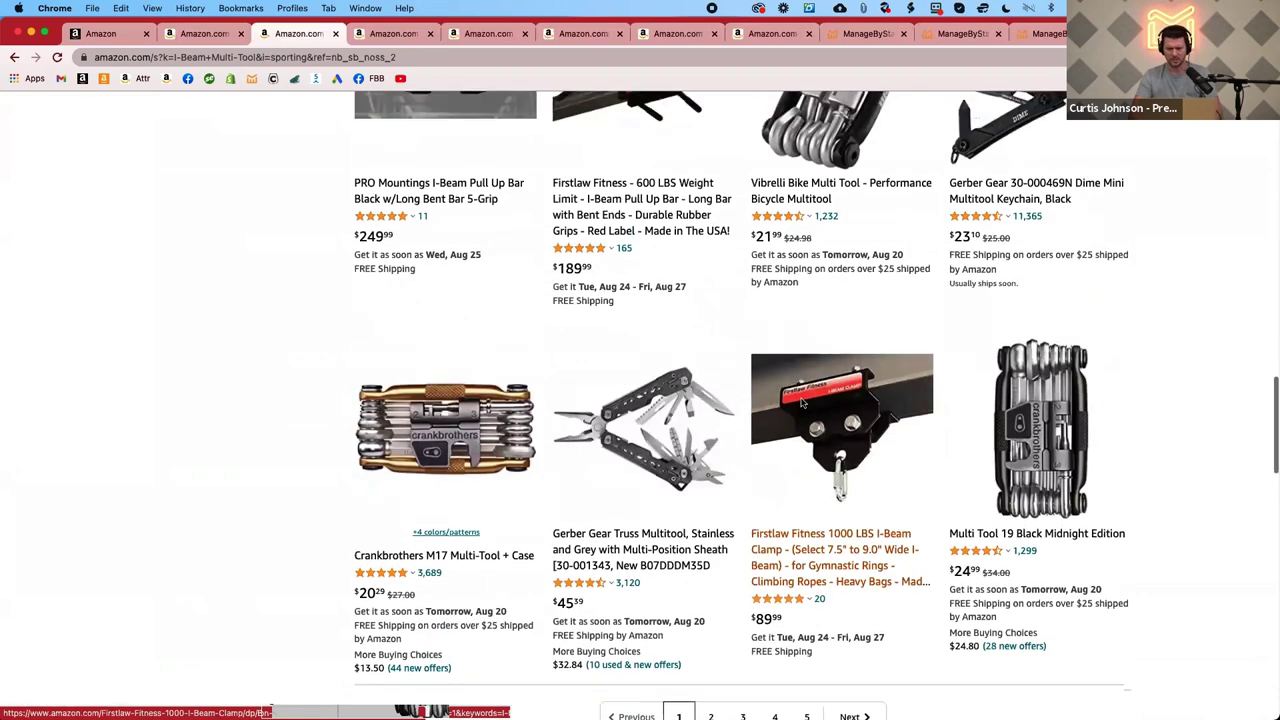
{"action": "scroll", "coordinate": [801, 403], "scroll_direction": "up", "scroll_amount": 5}
{"action": "scroll", "coordinate": [801, 403], "scroll_direction": "down", "scroll_amount": 3}
{"action": "scroll", "coordinate": [801, 403], "scroll_direction": "down", "scroll_amount": 5}
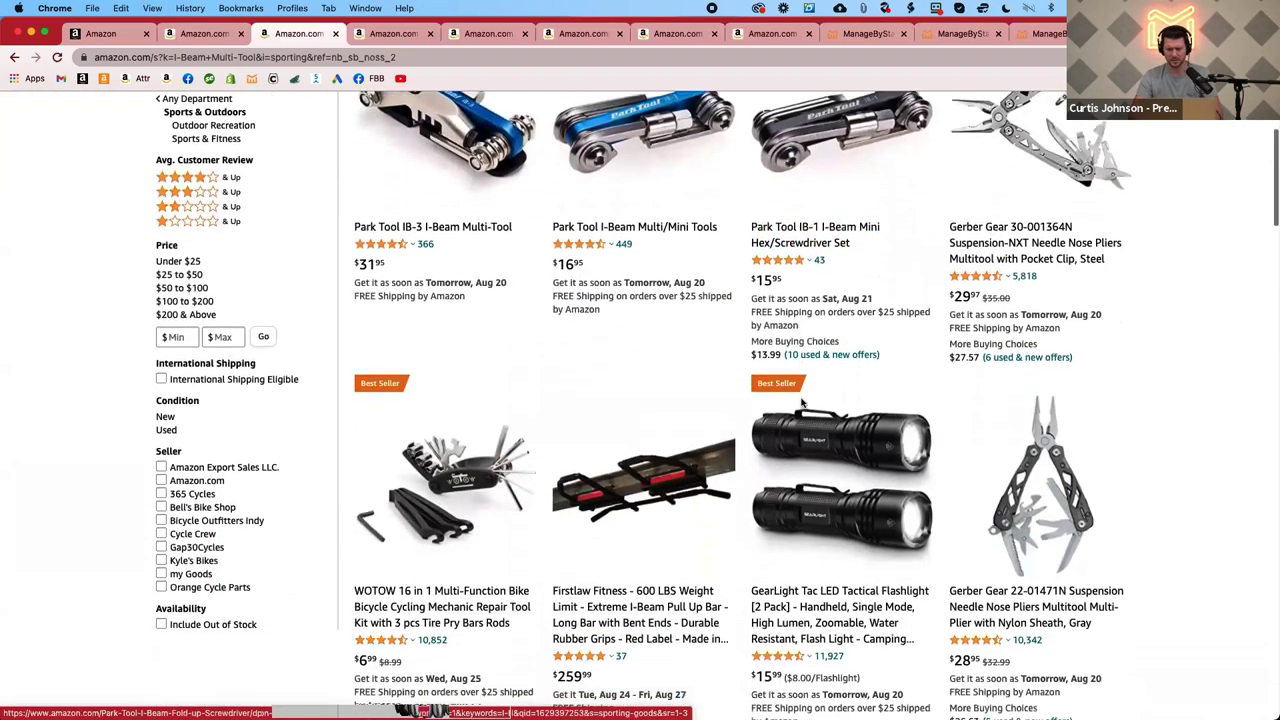
{"action": "scroll", "coordinate": [801, 403], "scroll_direction": "up", "scroll_amount": 8}
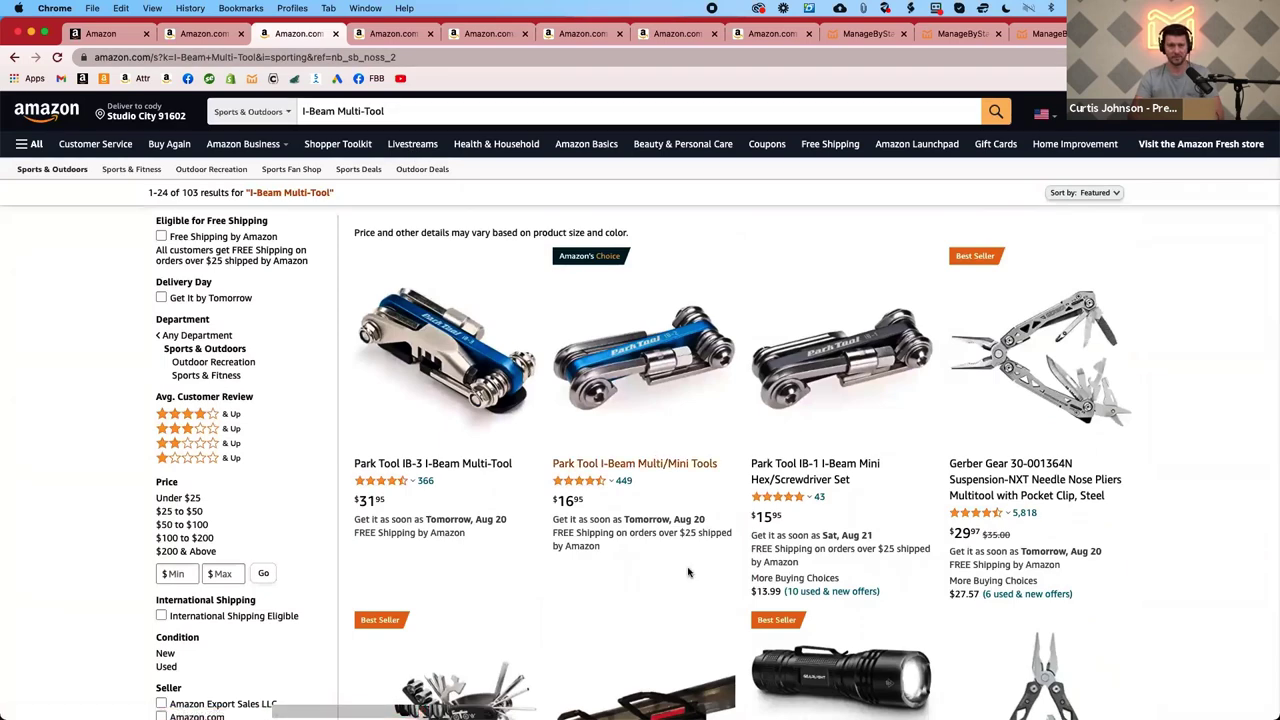
{"action": "scroll", "coordinate": [694, 588], "scroll_direction": "down", "scroll_amount": 5}
{"action": "scroll", "coordinate": [694, 588], "scroll_direction": "down", "scroll_amount": 10}
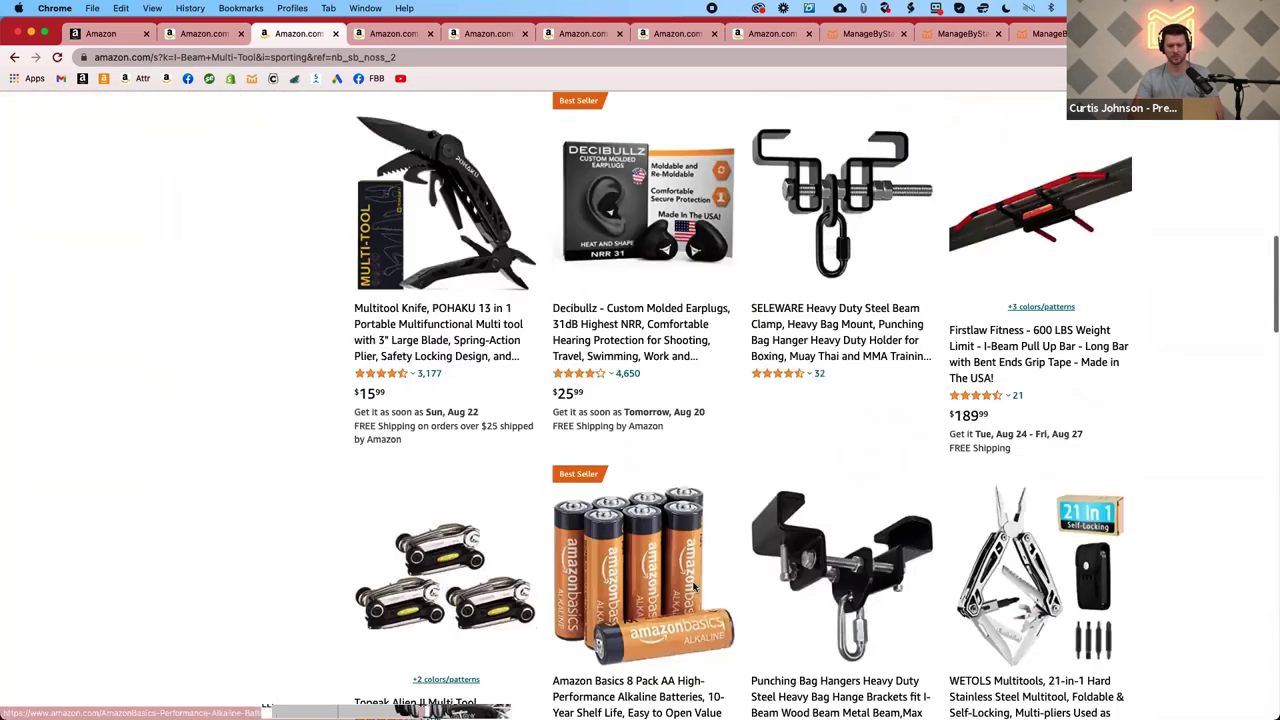
{"action": "scroll", "coordinate": [694, 588], "scroll_direction": "down", "scroll_amount": 8}
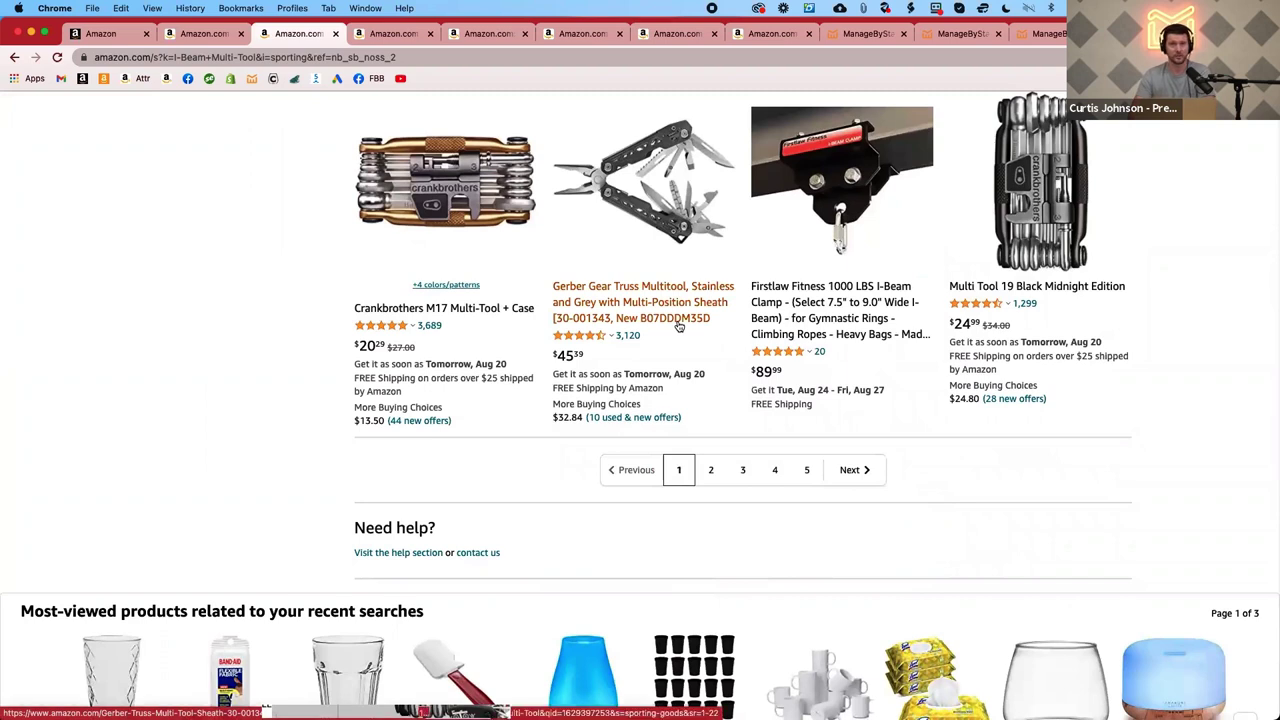
{"action": "scroll", "coordinate": [708, 347], "scroll_direction": "up", "scroll_amount": 1}
{"action": "scroll", "coordinate": [640, 340], "scroll_direction": "up", "scroll_amount": 10}
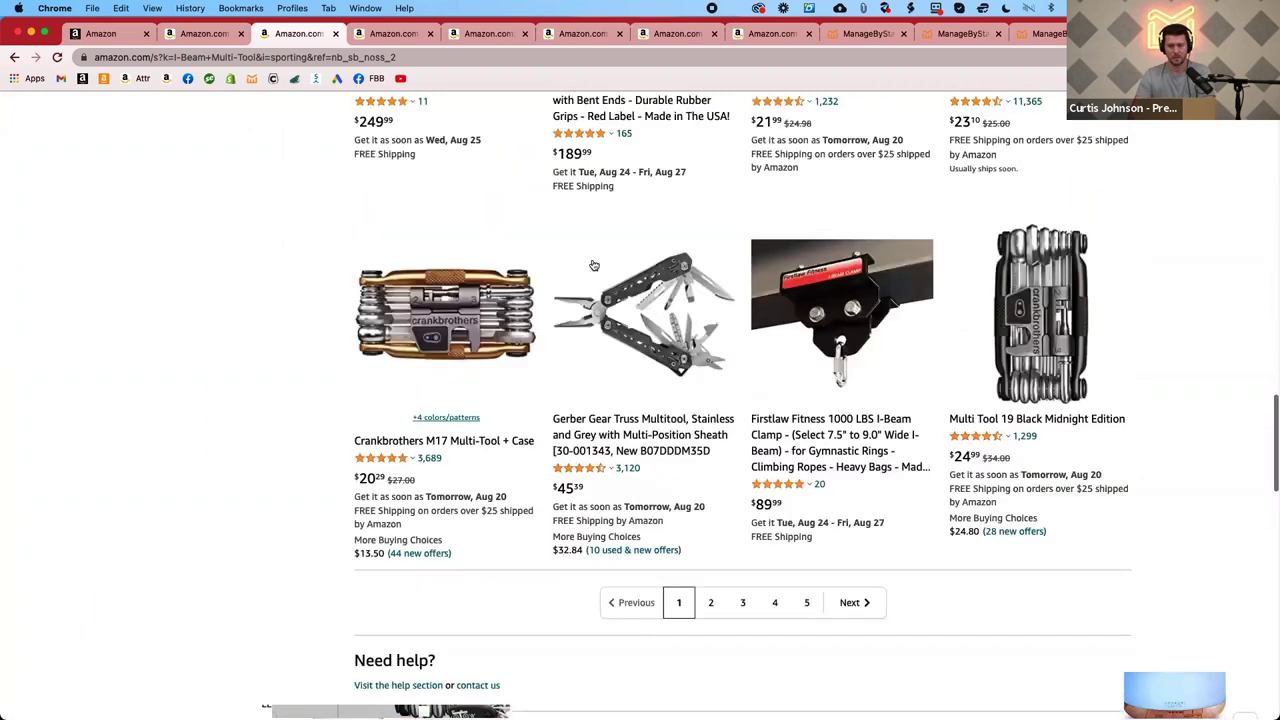
Copy the ASIN B010B7Q40G from the WOTOW listing's web address and add it to the Keyword Scout product ASINs.
{"action": "left_click", "coordinate": [396, 34]}
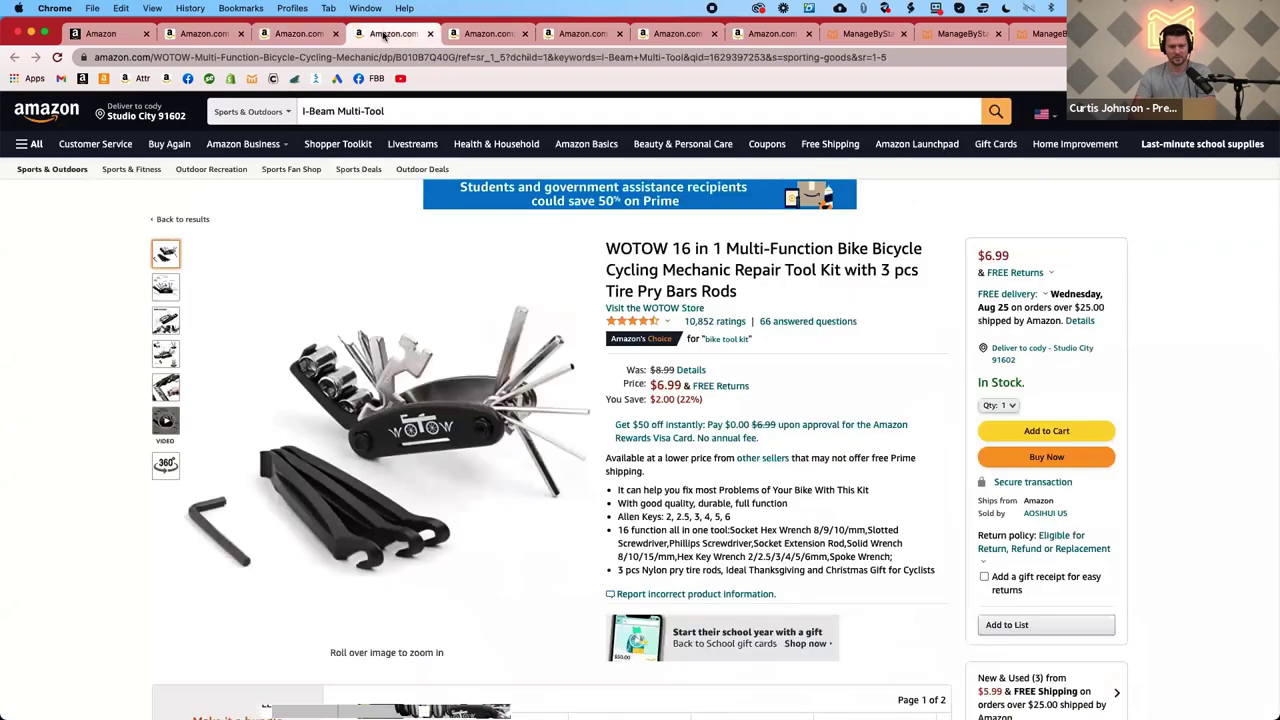
{"action": "double_click", "coordinate": [427, 57]}
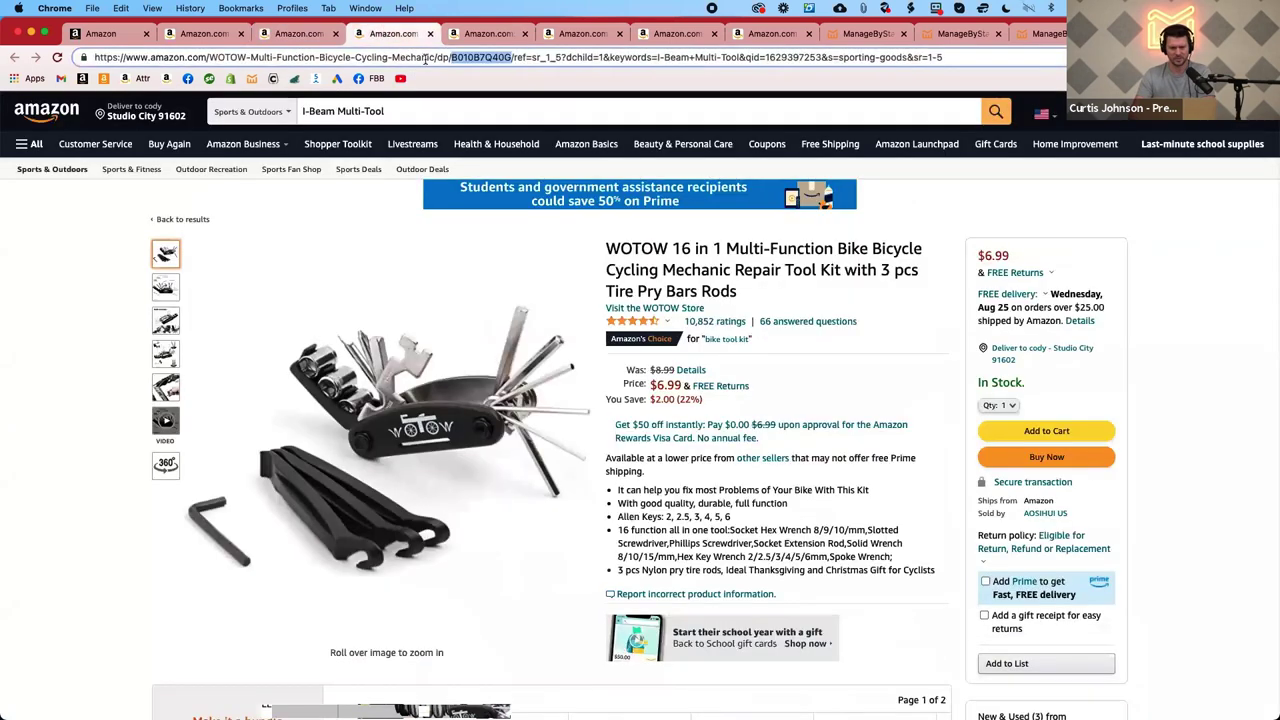
{"action": "key", "text": "super+c"}
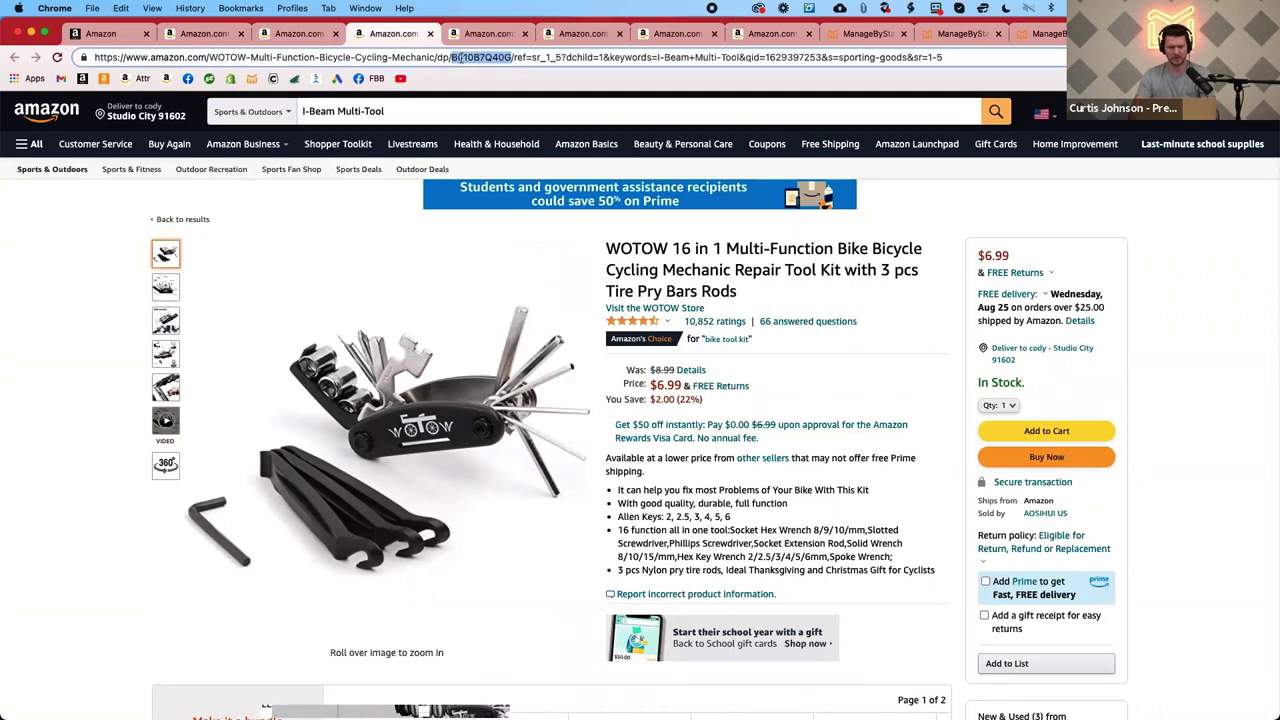
{"action": "left_click", "coordinate": [860, 34]}
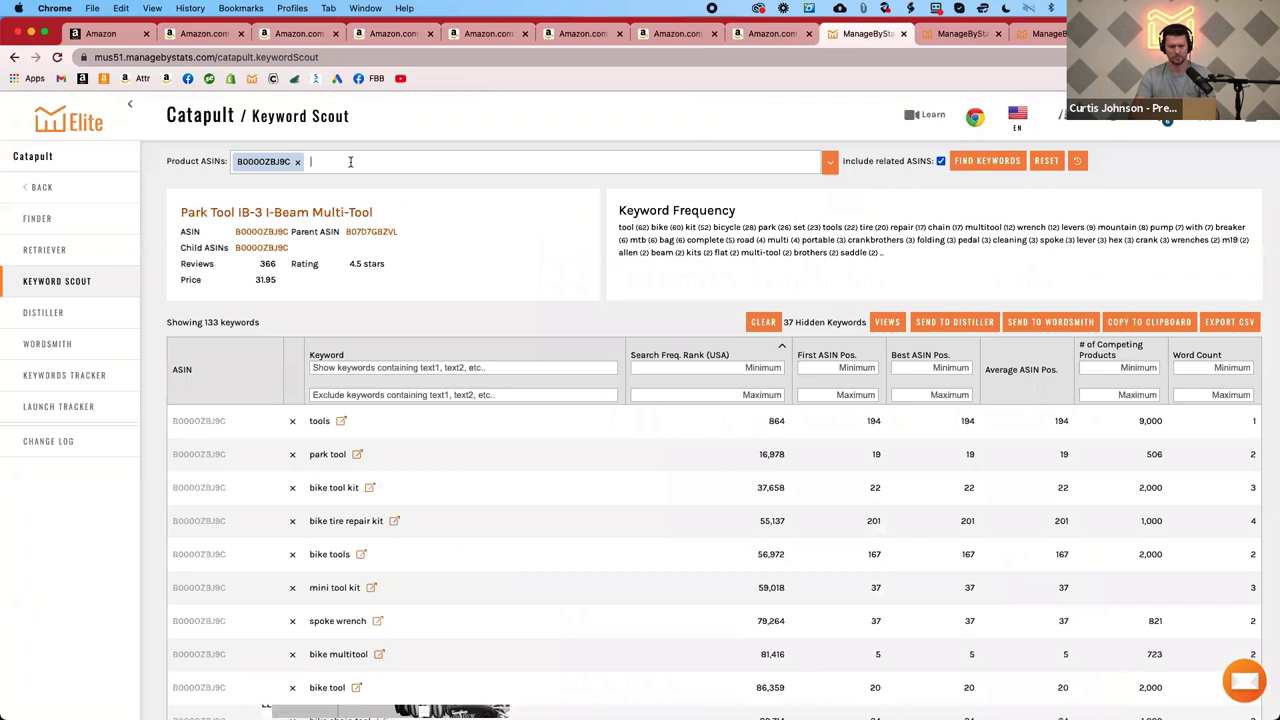
{"action": "key", "text": "super+v"}
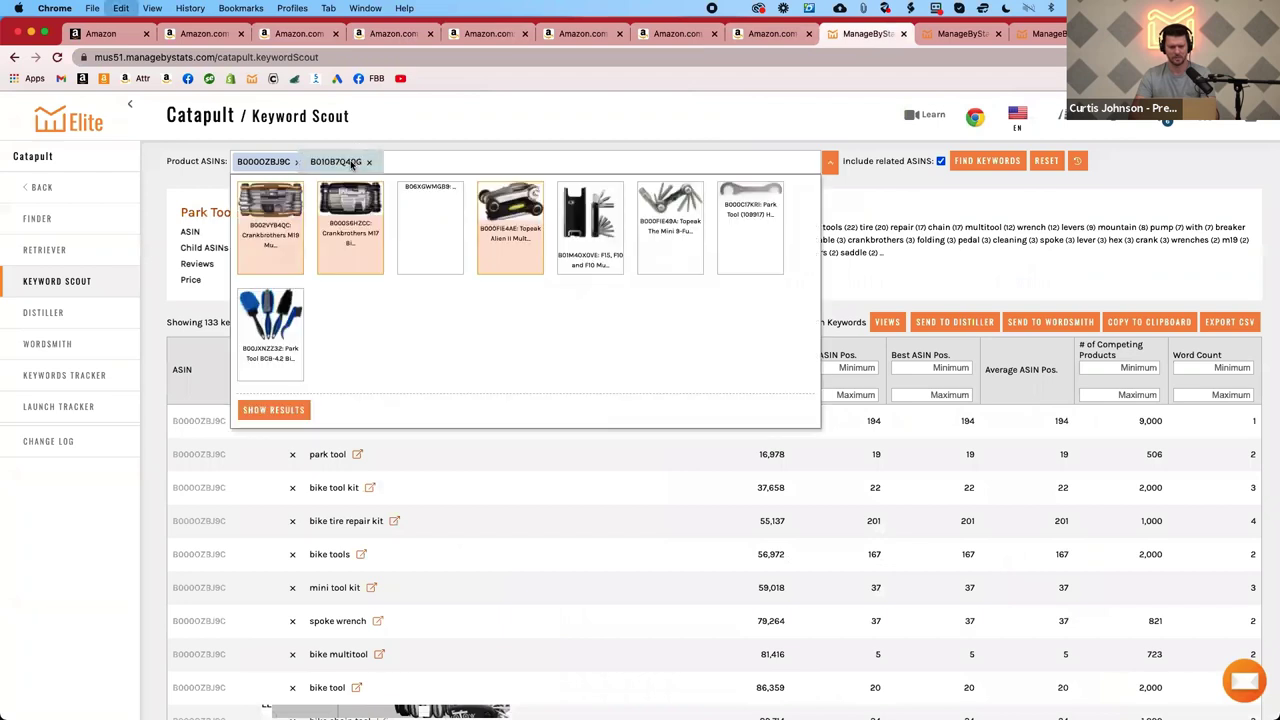
Copy the ASIN B06XGWMGB9 from the Vibrelli listing's web address and add it to the Keyword Scout product ASINs.
{"action": "left_click", "coordinate": [305, 36]}
{"action": "left_click", "coordinate": [395, 34]}
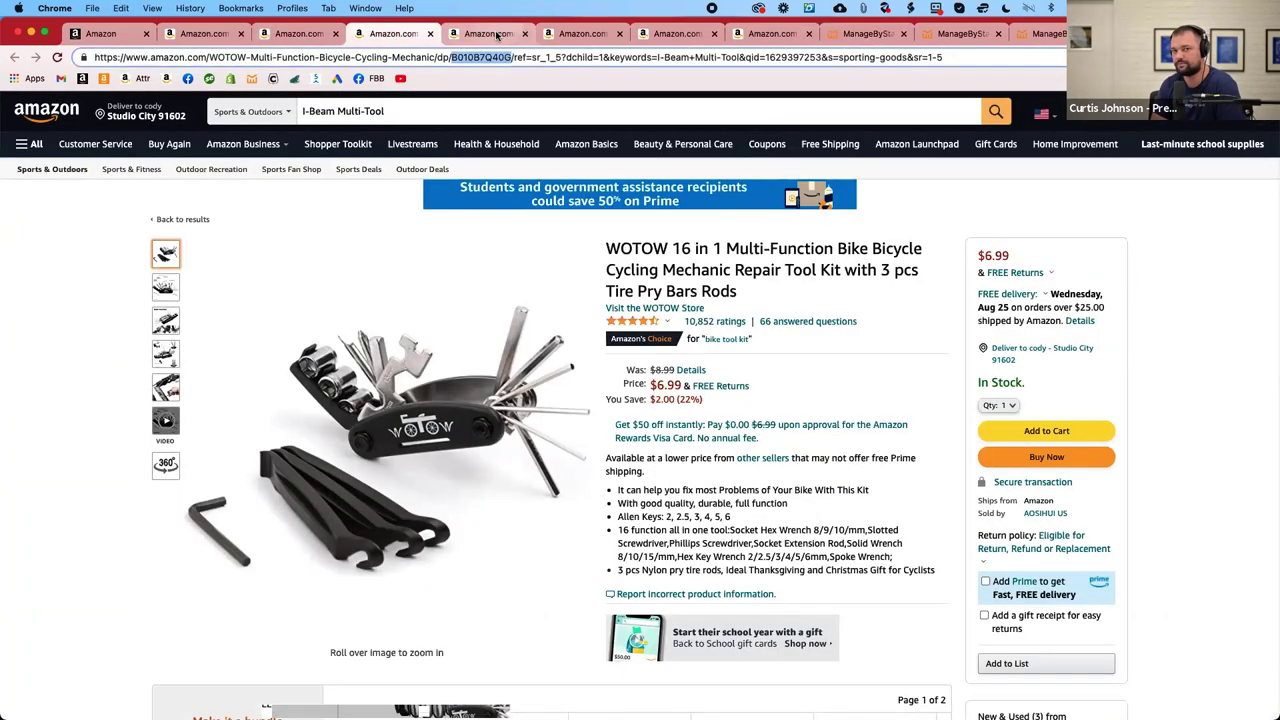
{"action": "left_click", "coordinate": [490, 34]}
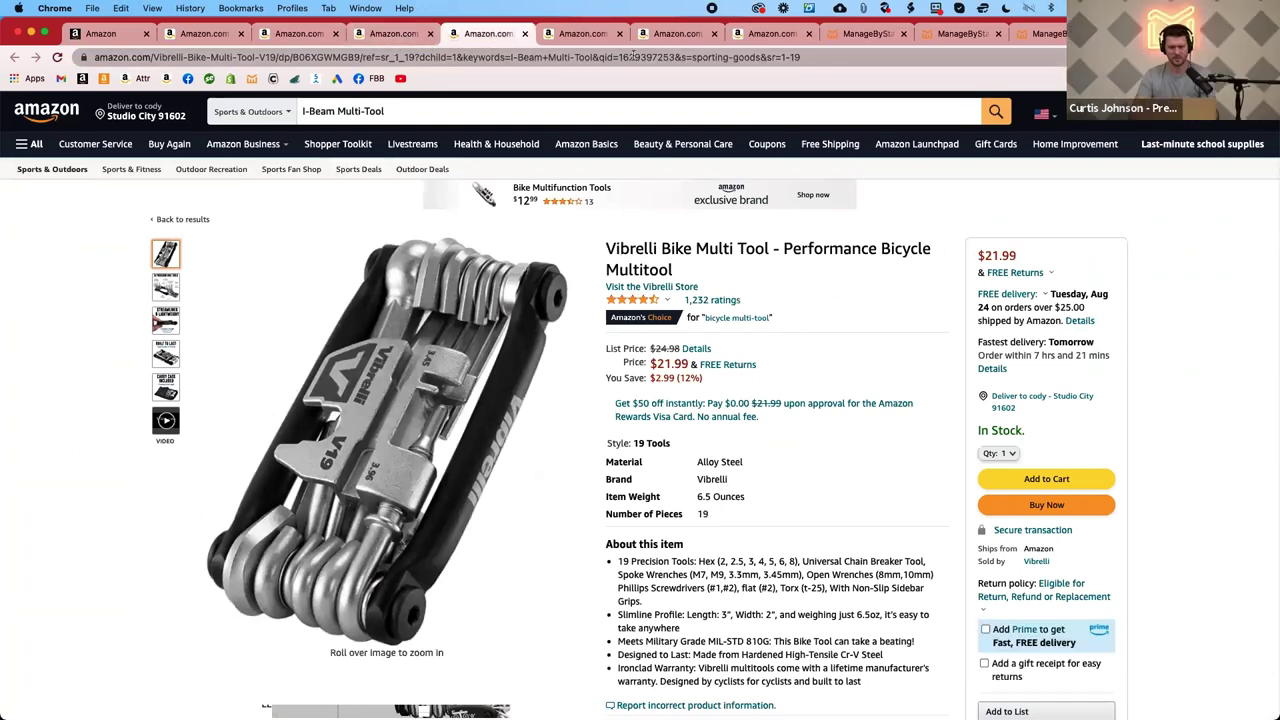
{"action": "double_click", "coordinate": [328, 57]}
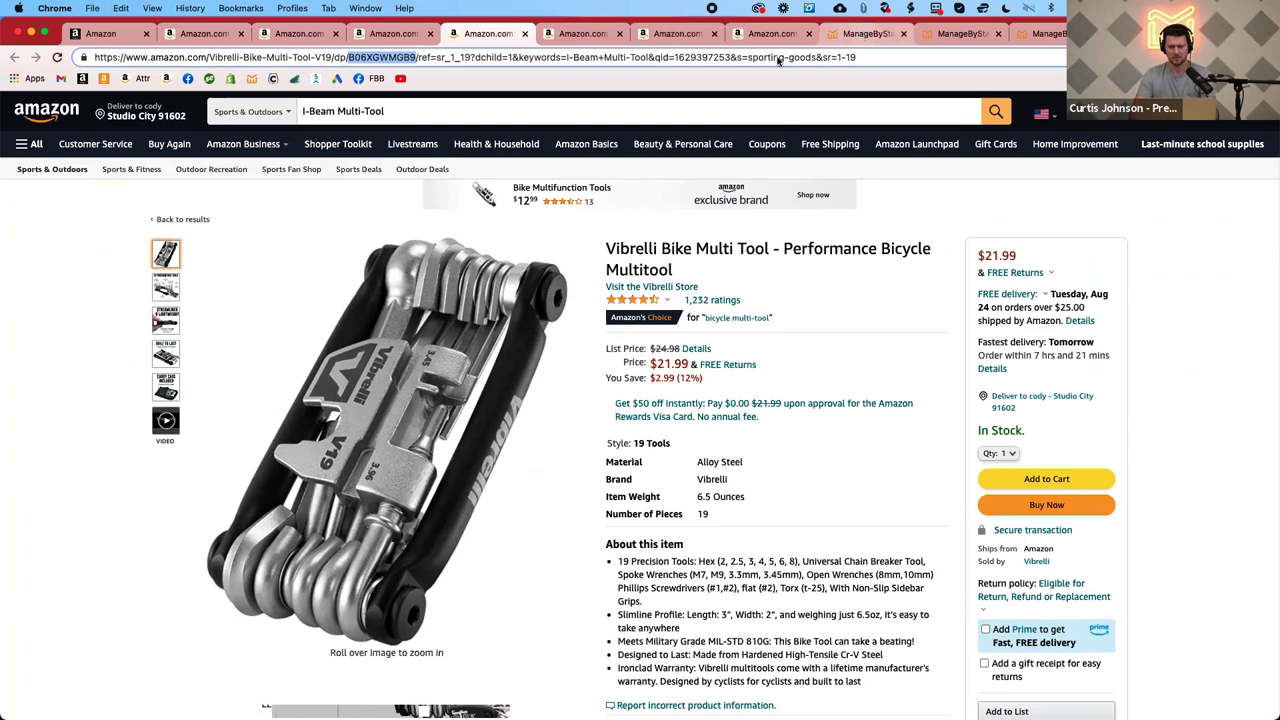
{"action": "left_click", "coordinate": [963, 33]}
Copy the ASIN B002VG40AM from the Crankbrothers M17 listing's web address and add it to the Keyword Scout product ASINs.
{"action": "left_click", "coordinate": [480, 35]}
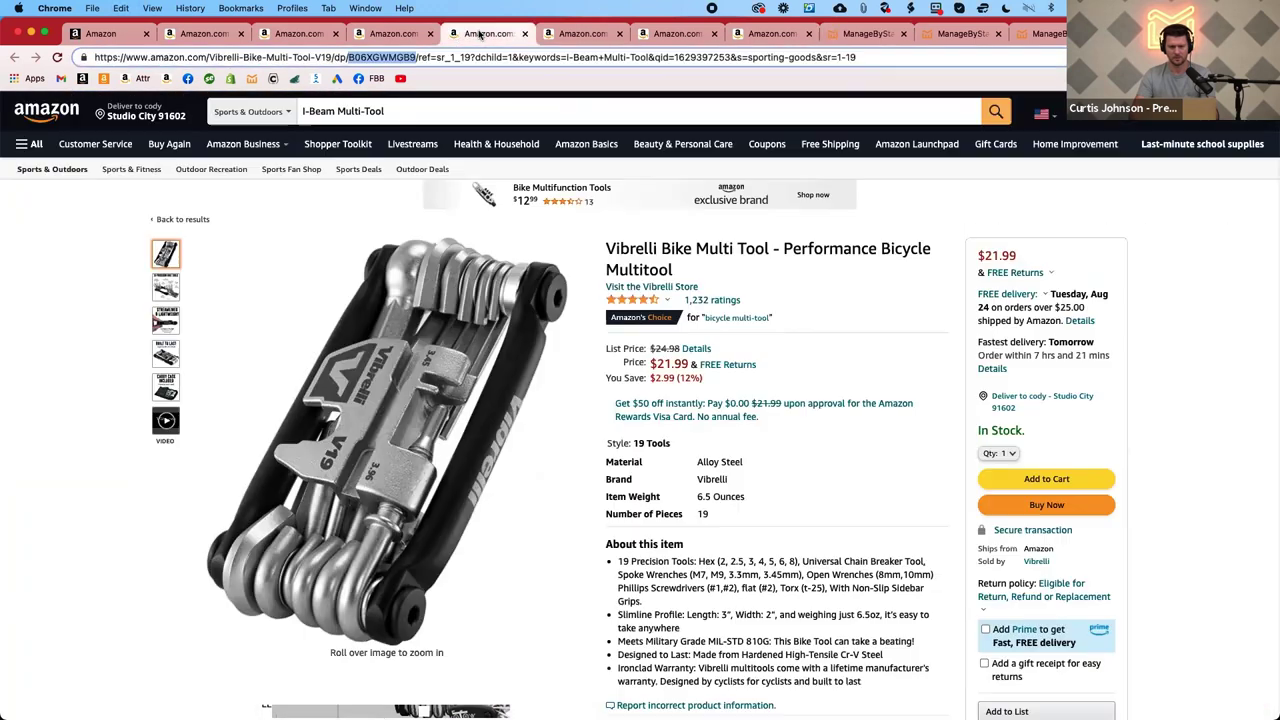
{"action": "left_click", "coordinate": [572, 36]}
{"action": "double_click", "coordinate": [447, 58]}
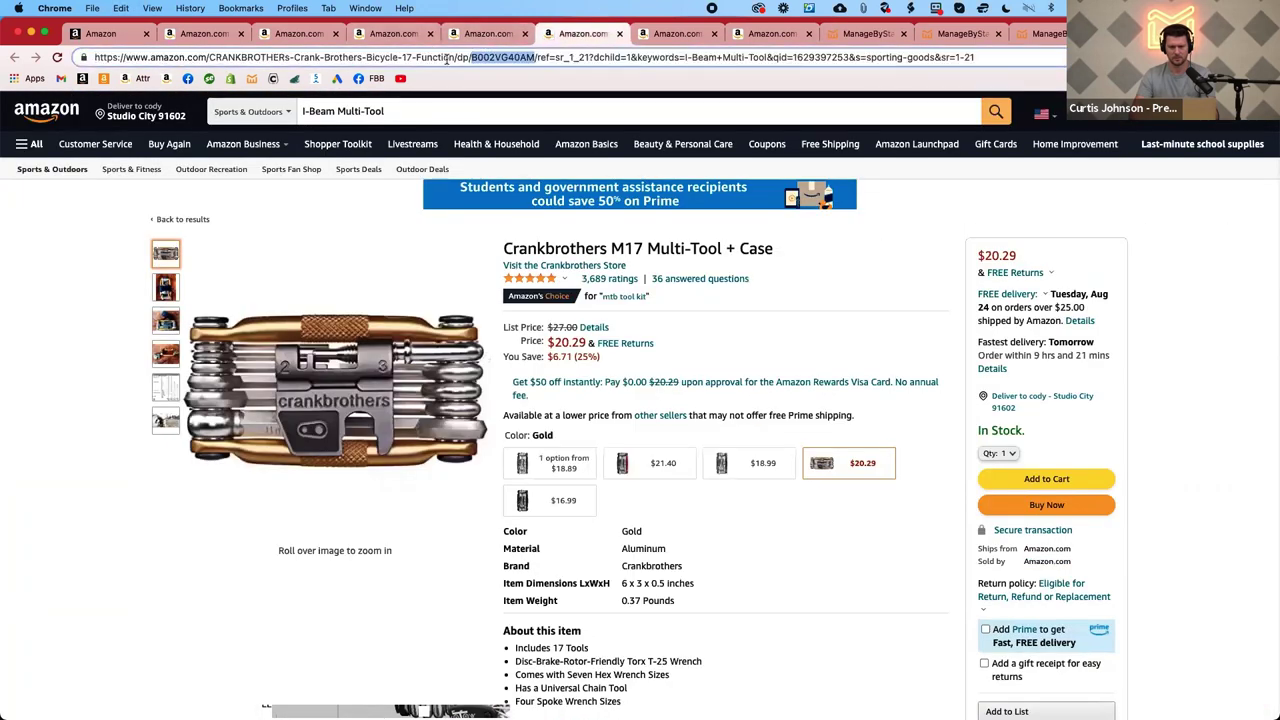
{"action": "left_click", "coordinate": [865, 33]}
{"action": "key", "text": "super+v"}
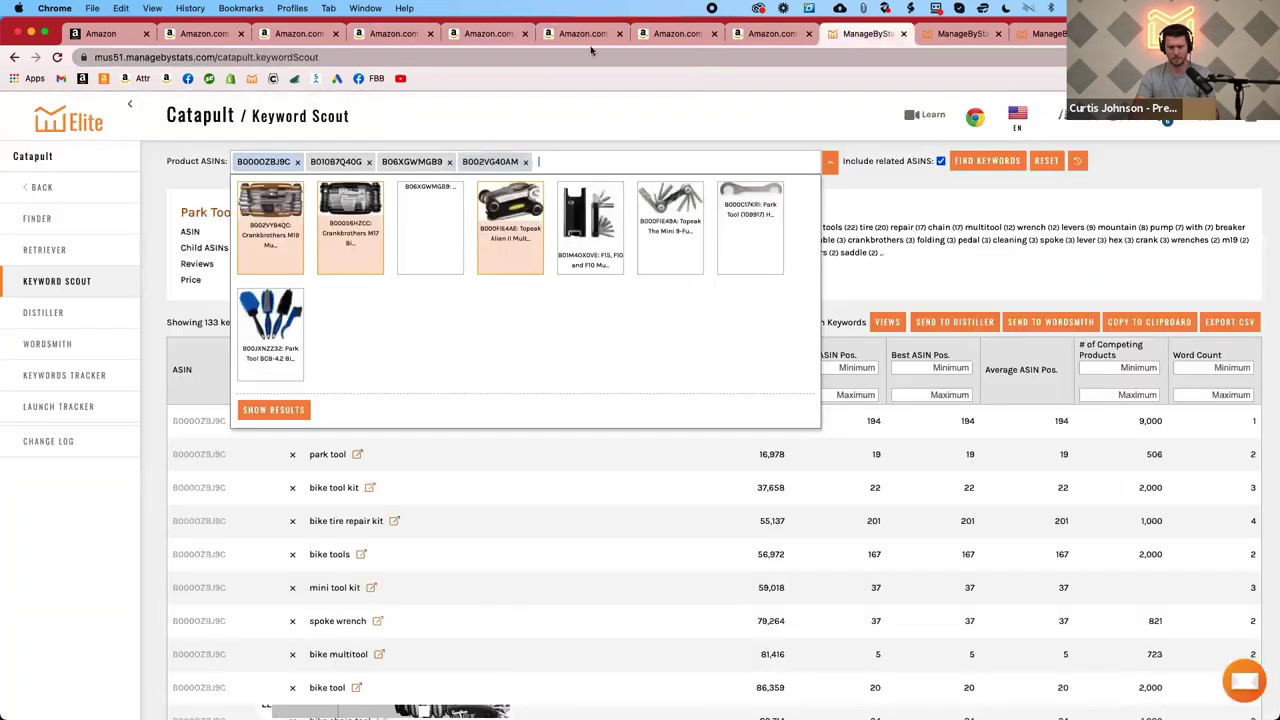
Add the Multi Tool 19 Black Midnight Edition's ASIN B00ZDUGHCW to the Keyword Scout product ASINs and close the suggested products.
{"action": "left_click", "coordinate": [663, 33]}
{"action": "double_click", "coordinate": [490, 57]}
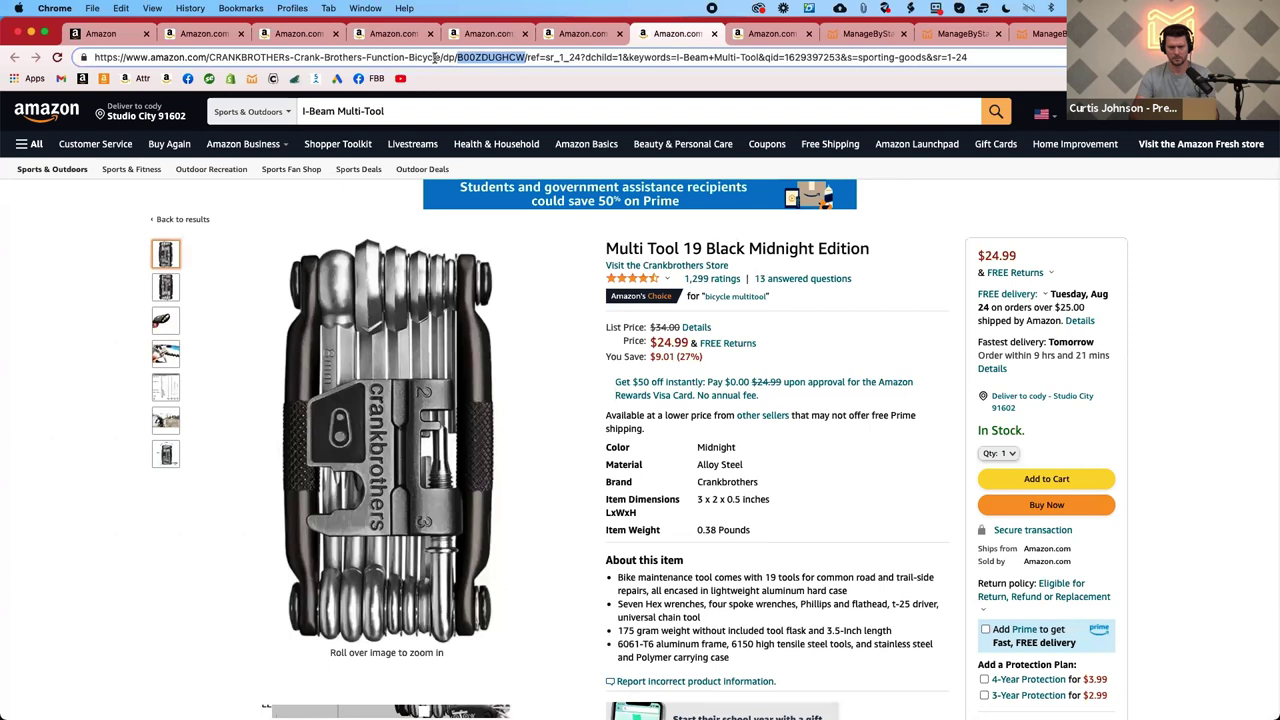
{"action": "left_click", "coordinate": [866, 34]}
{"action": "key", "text": "super+v"}
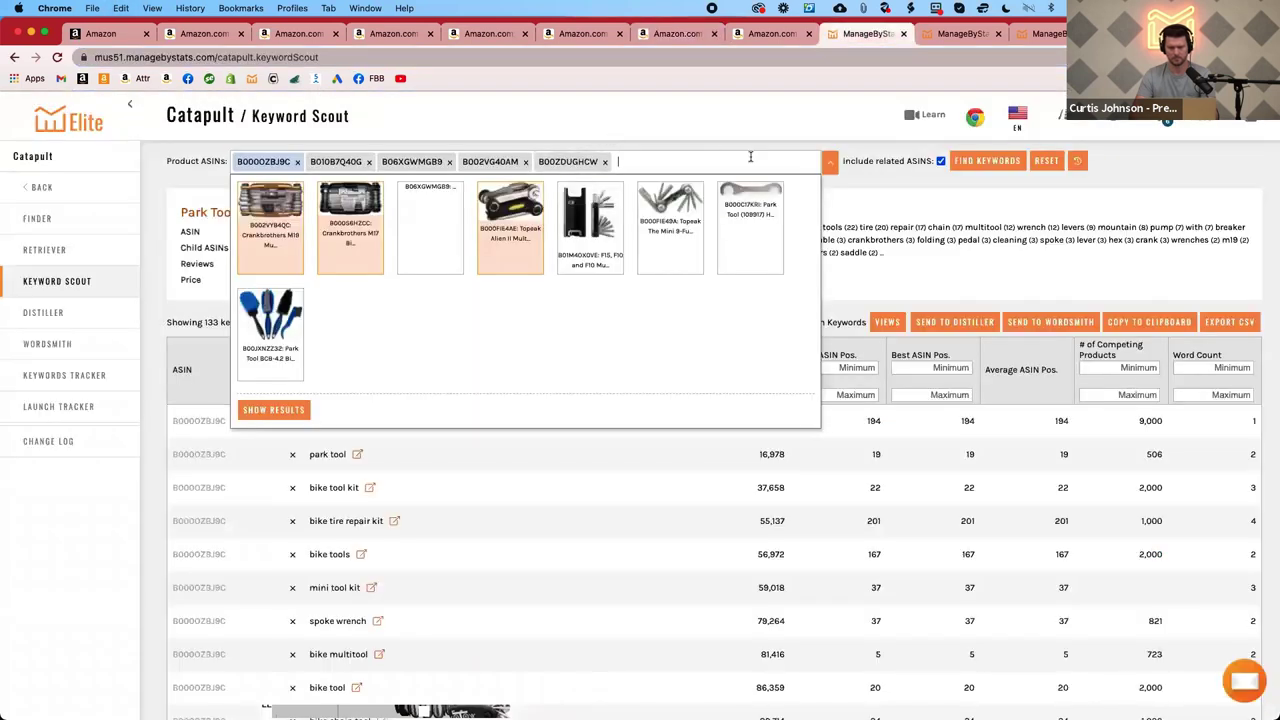
{"action": "left_click", "coordinate": [829, 163]}
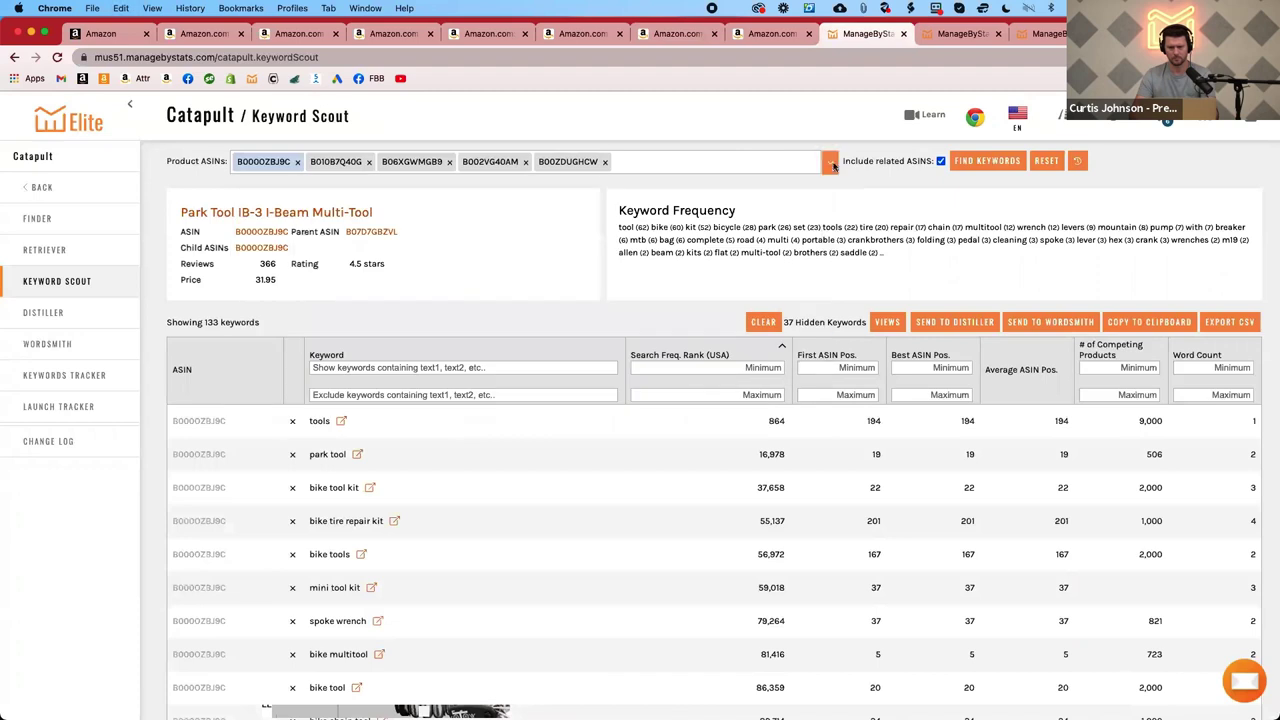
Find keywords for the Park Tool IB-3 and its four competitor ASINs with related ASINs included.
{"action": "left_click", "coordinate": [968, 163]}
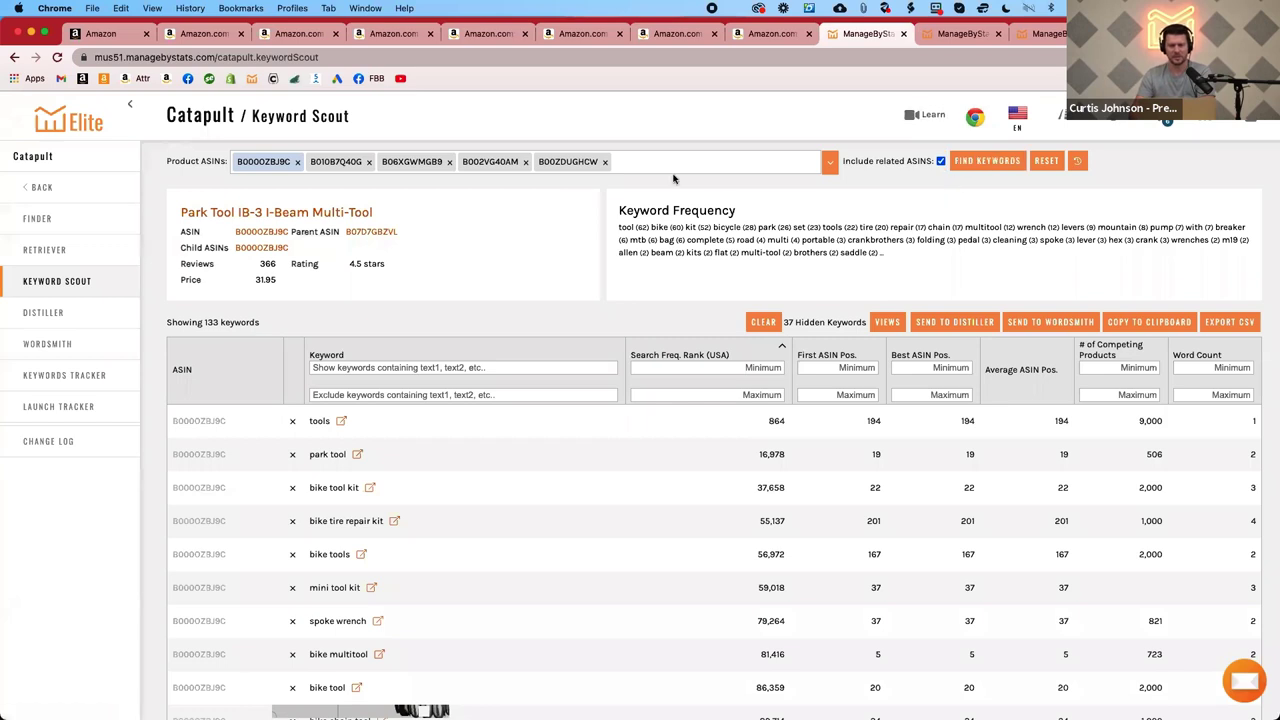
{"action": "left_click", "coordinate": [830, 164]}
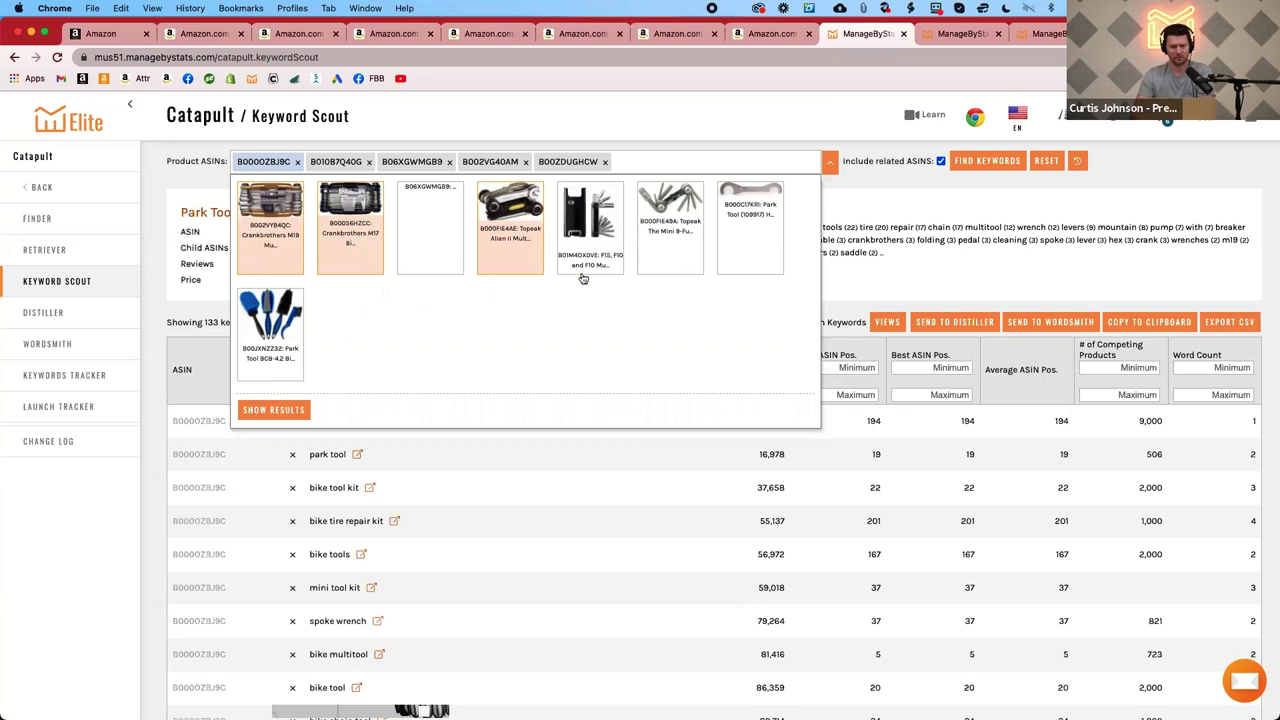
{"action": "left_click", "coordinate": [400, 36]}
{"action": "left_click", "coordinate": [488, 36]}
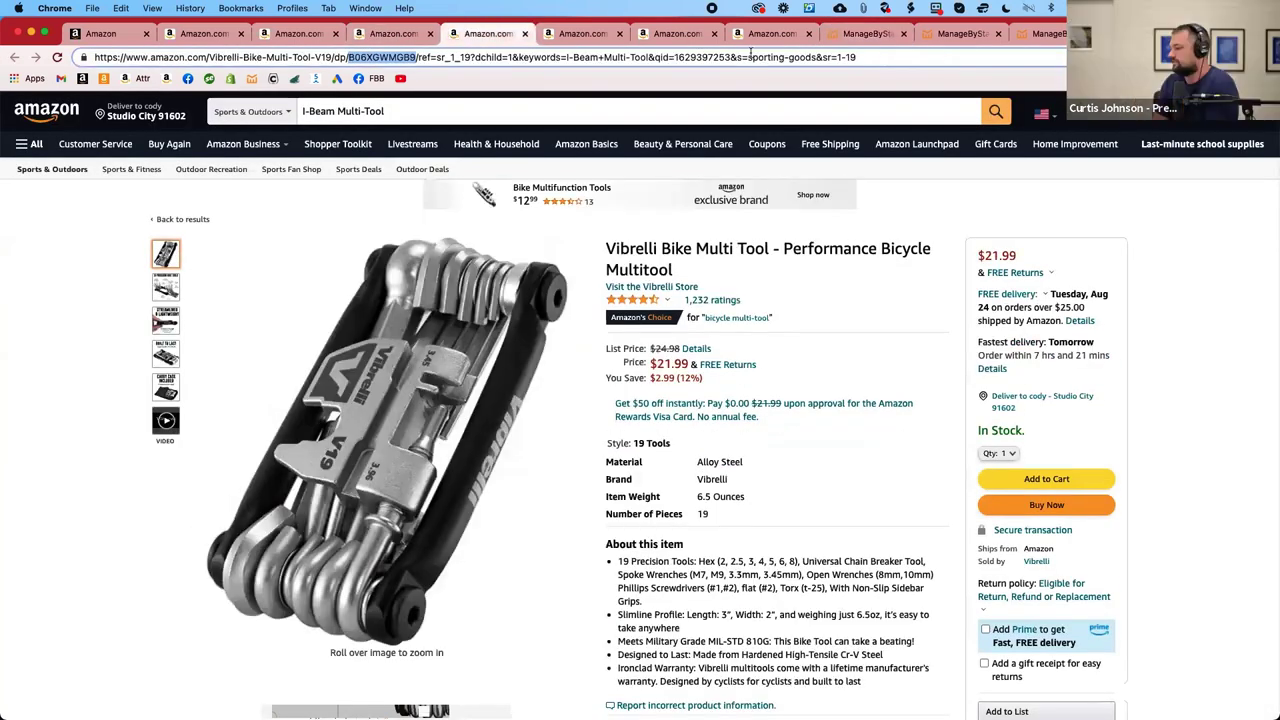
{"action": "left_click", "coordinate": [856, 36]}
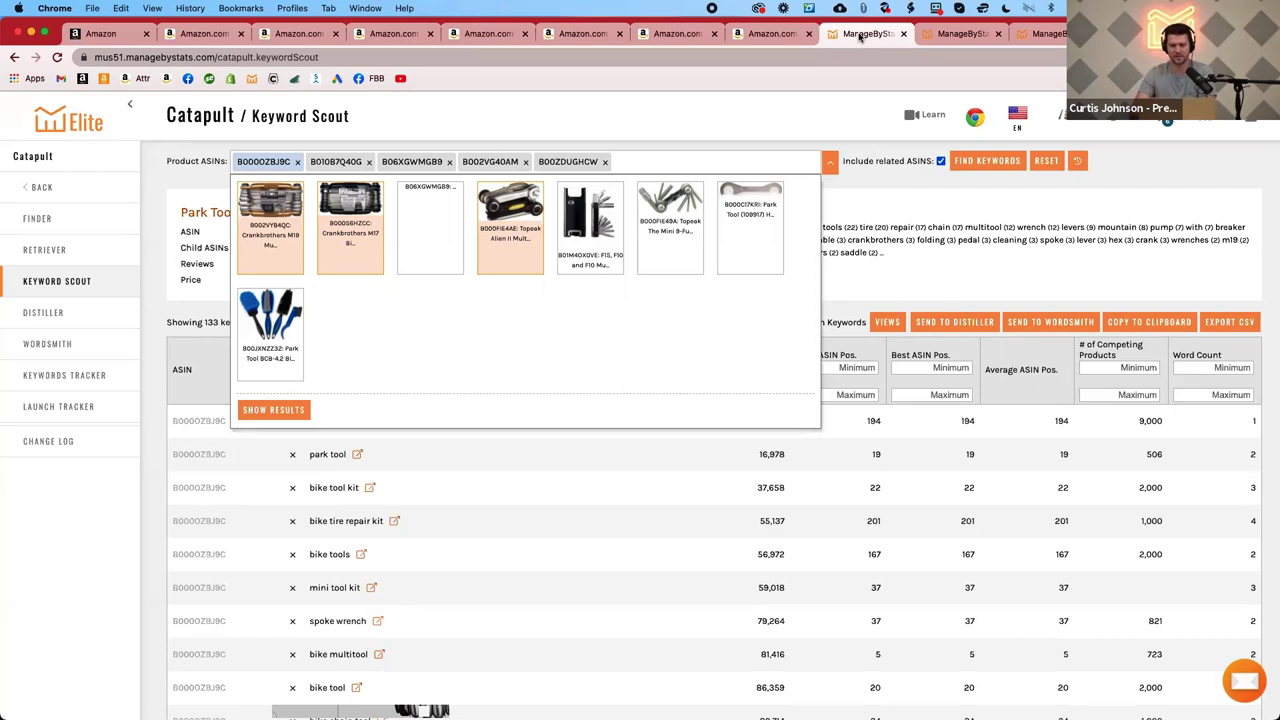
{"action": "left_click", "coordinate": [986, 163]}
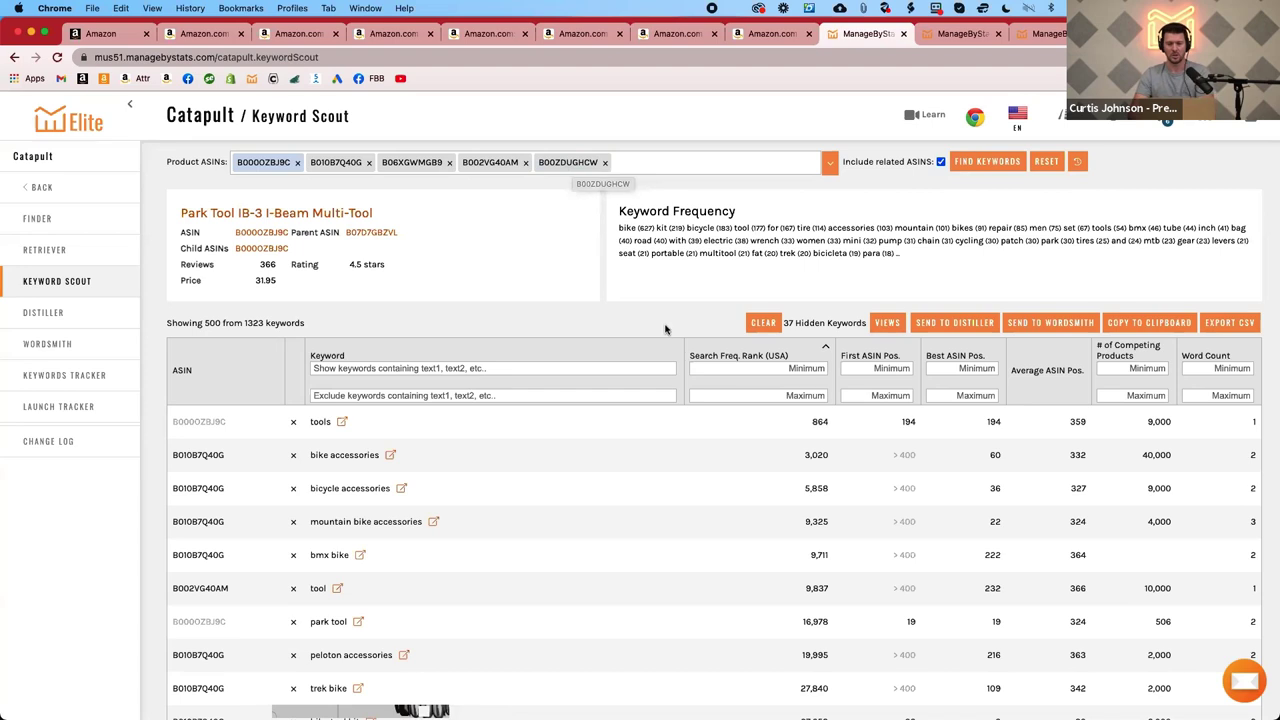
Examine the combined keyword results in Keyword Scout and compare them with the Plastic Whiskey Glasses rankings in Keywords Tracker.
{"action": "scroll", "coordinate": [700, 323], "scroll_direction": "down", "scroll_amount": 2}
{"action": "scroll", "coordinate": [700, 323], "scroll_direction": "down", "scroll_amount": 1}
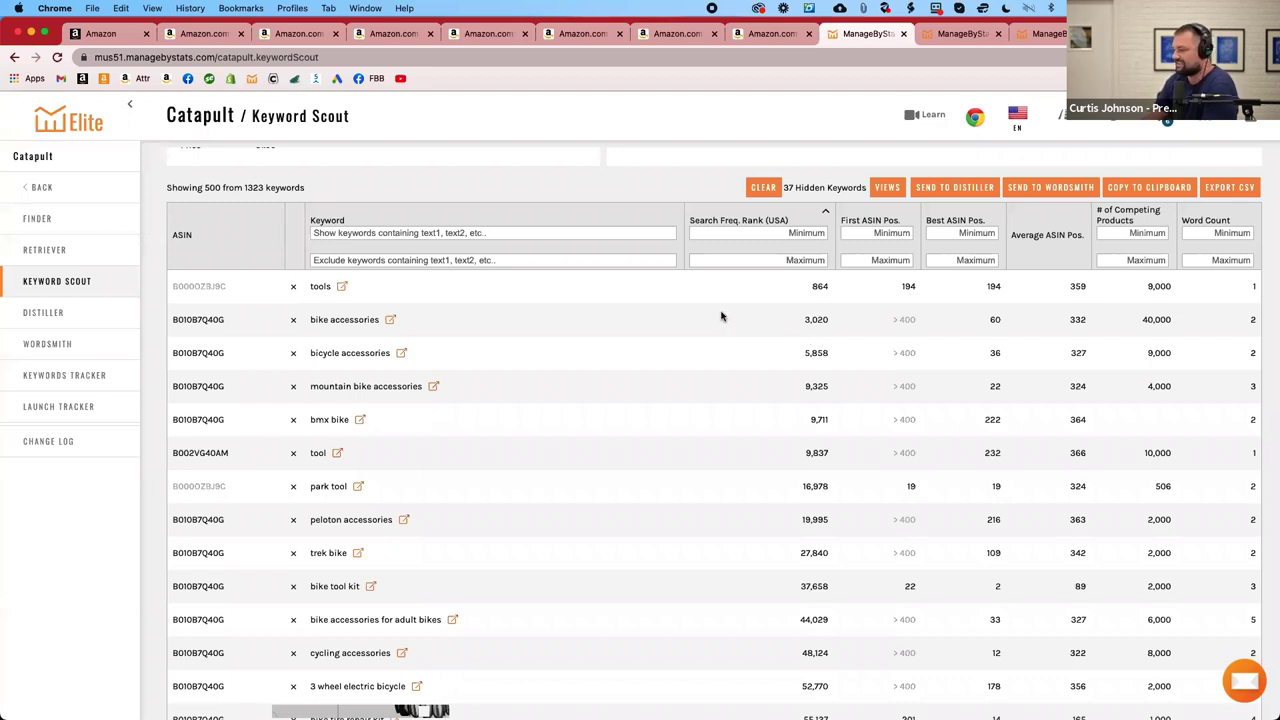
{"action": "scroll", "coordinate": [721, 316], "scroll_direction": "up", "scroll_amount": 3}
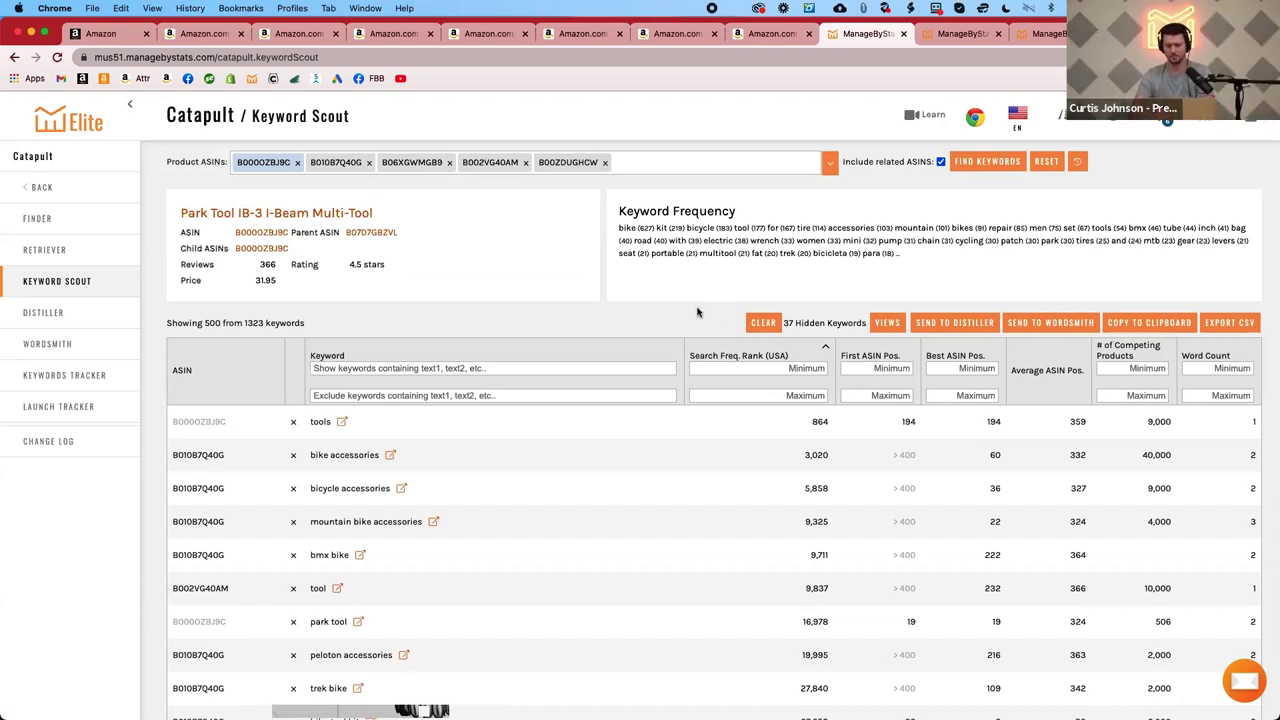
{"action": "scroll", "coordinate": [697, 312], "scroll_direction": "down", "scroll_amount": 2}
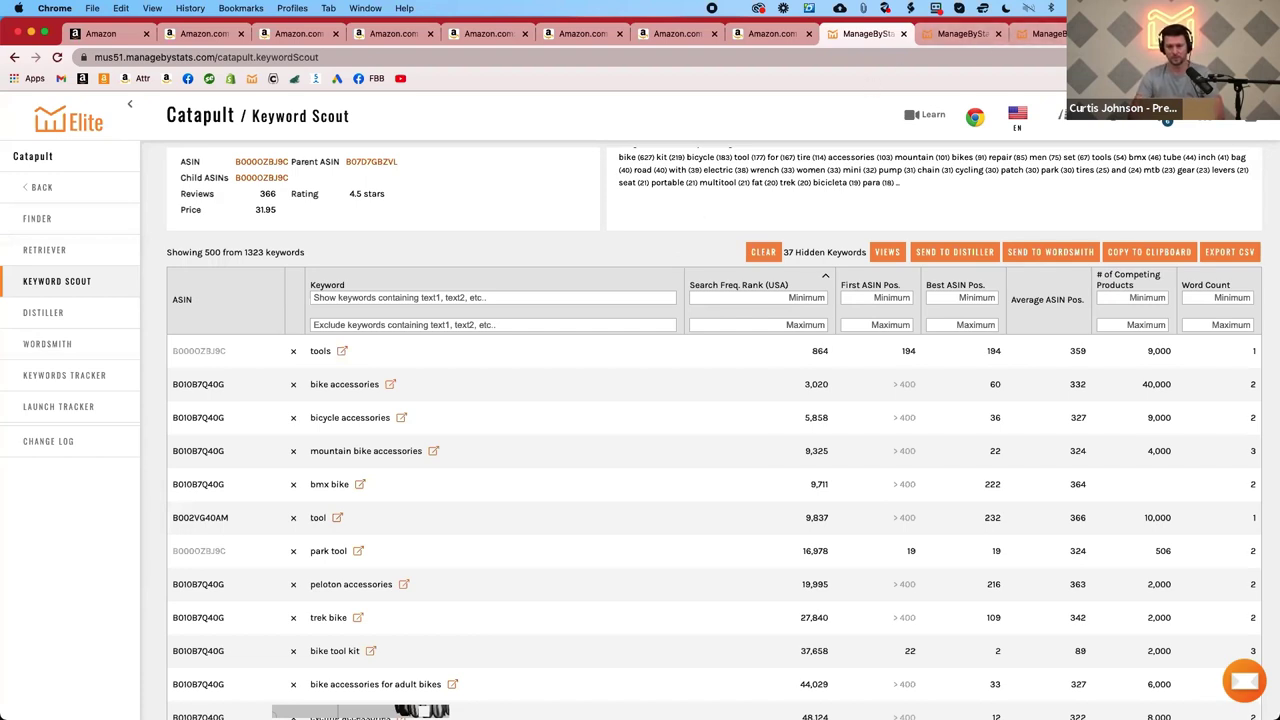
{"action": "left_click", "coordinate": [960, 33]}
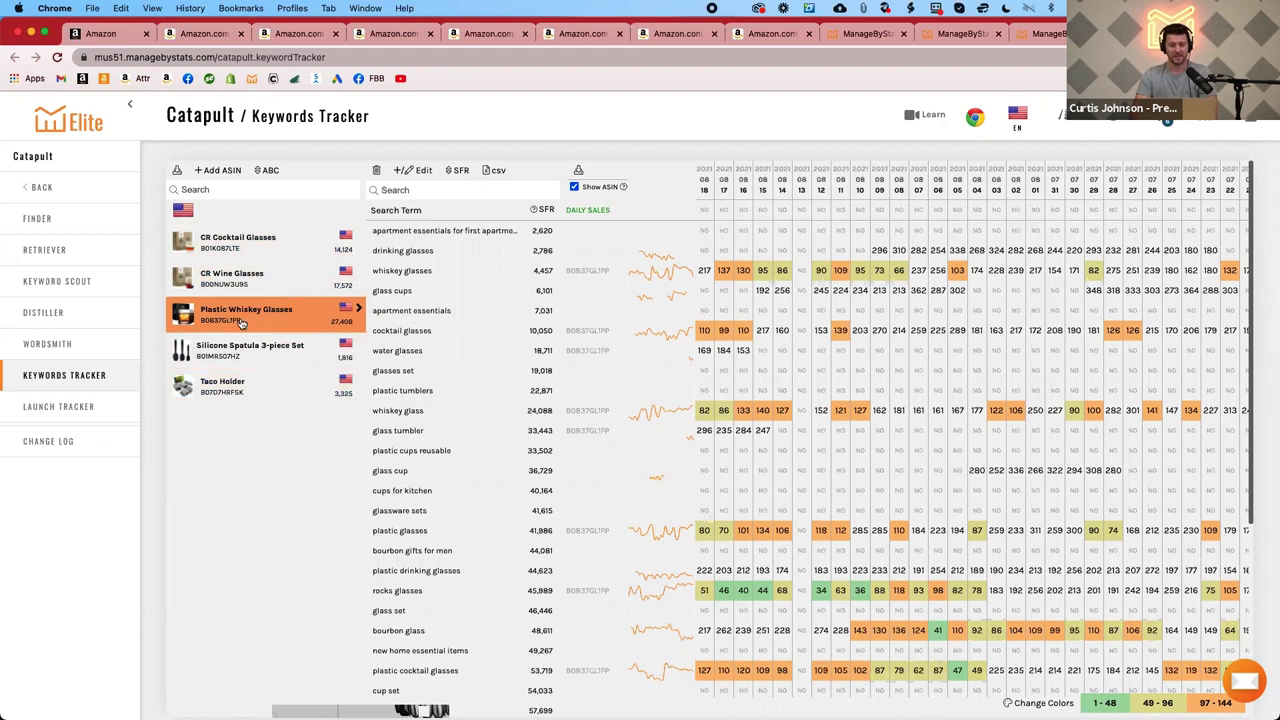
{"action": "left_click", "coordinate": [872, 33]}
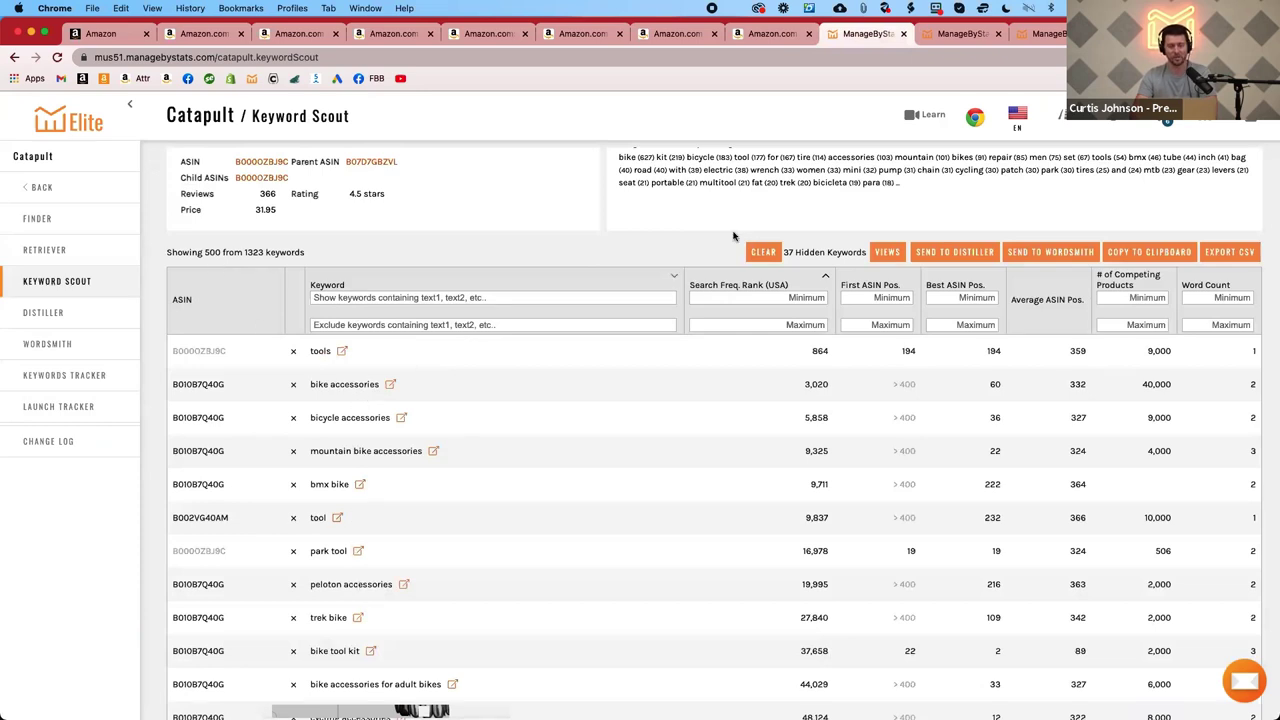
{"action": "left_click", "coordinate": [1043, 38]}
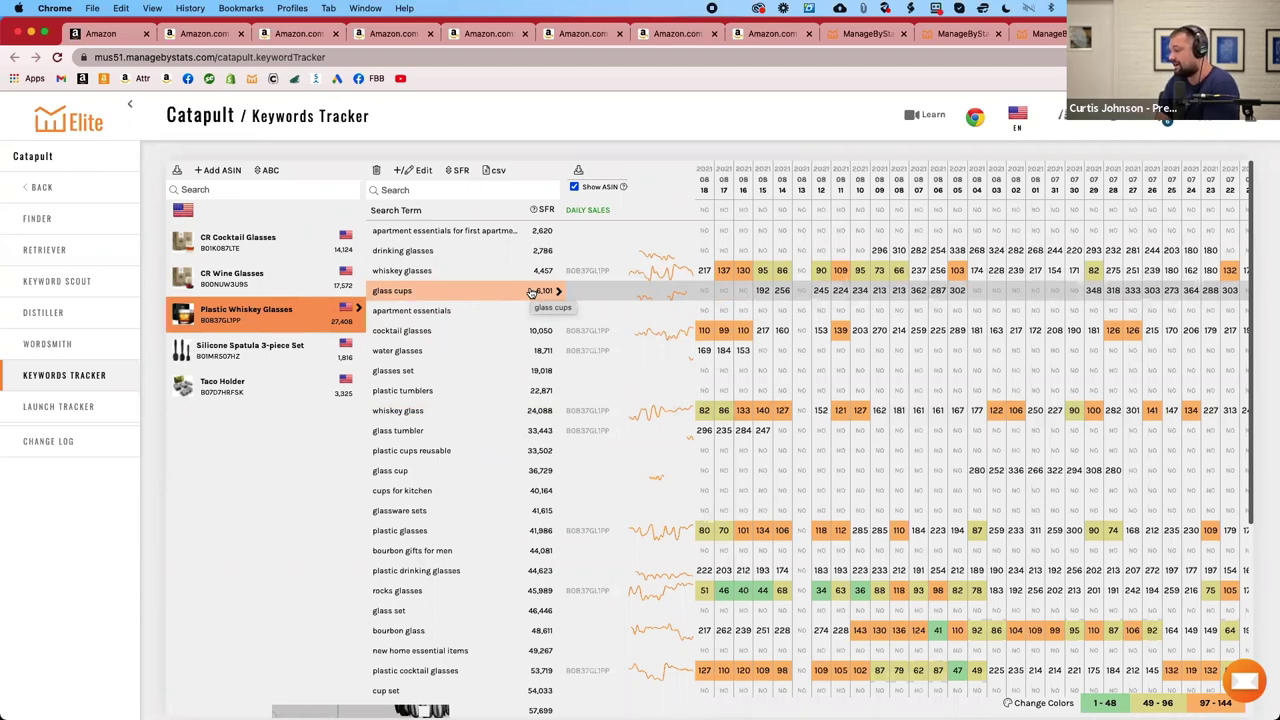
{"action": "left_click", "coordinate": [857, 33]}
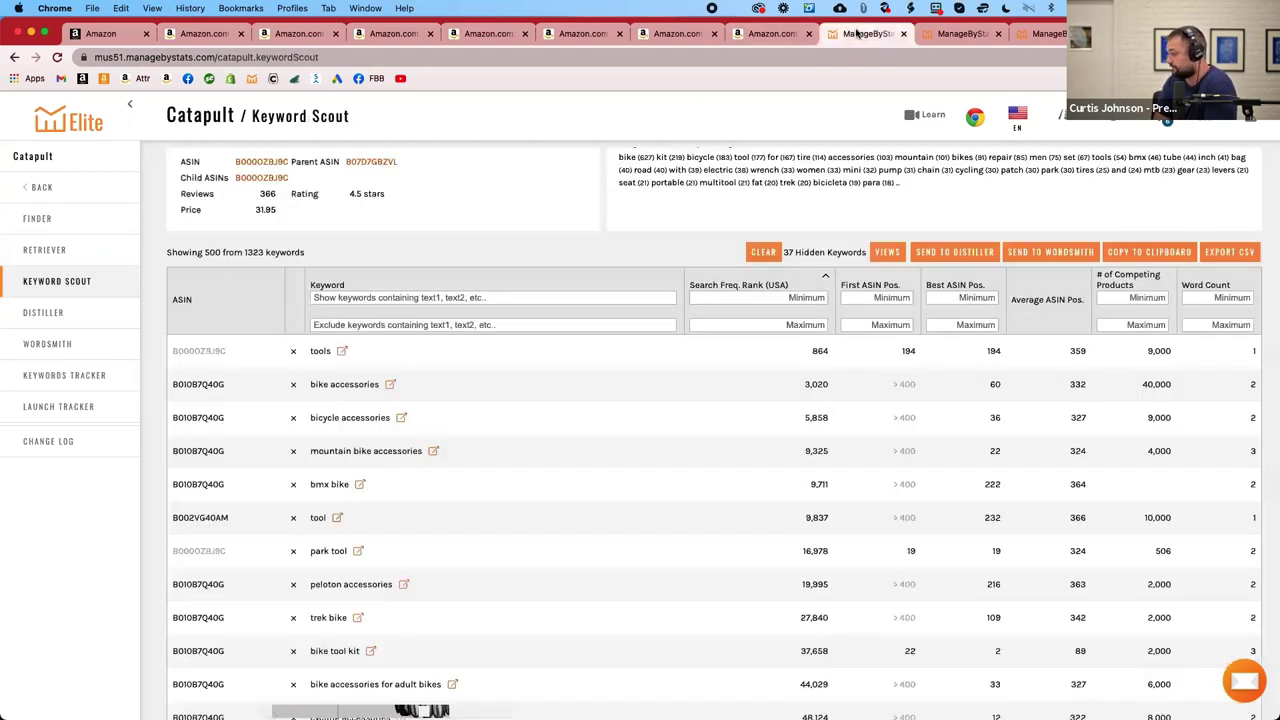
Review the product ASINs against the Vibrelli listing and look over the search frequency ranks and ASIN positions in Keyword Scout.
{"action": "scroll", "coordinate": [580, 246], "scroll_direction": "up", "scroll_amount": 2}
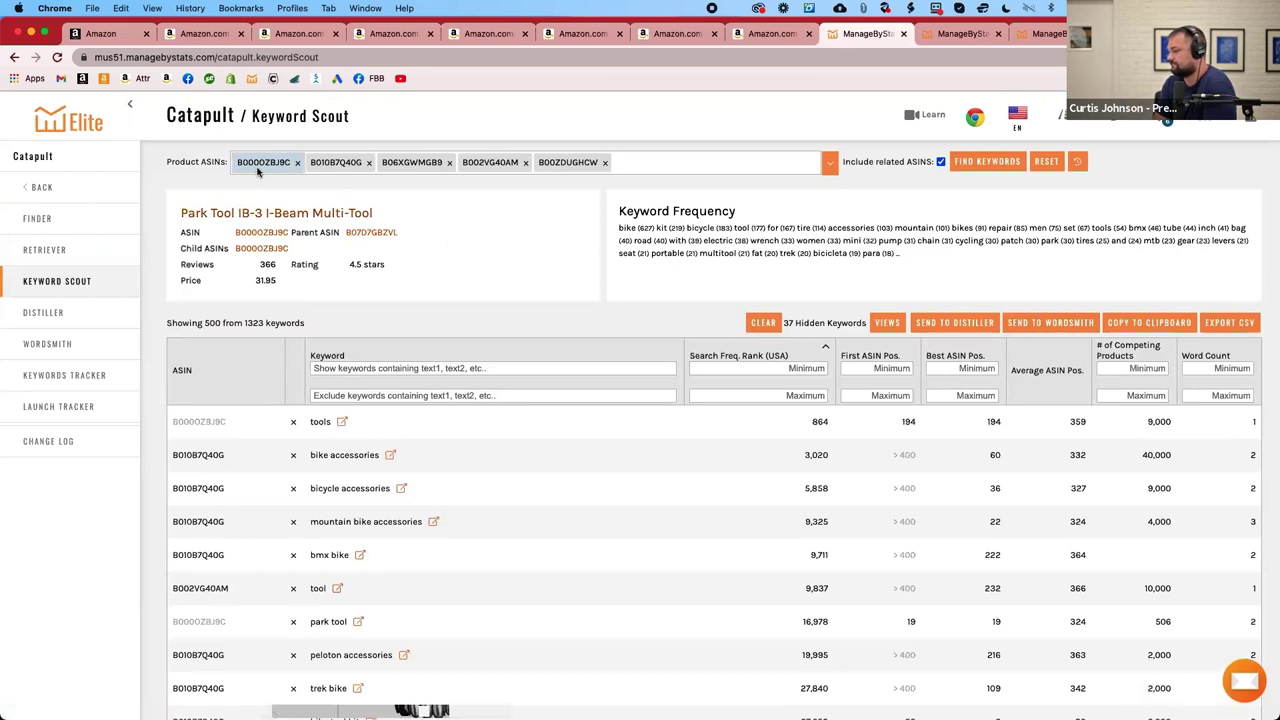
{"action": "left_click", "coordinate": [258, 168]}
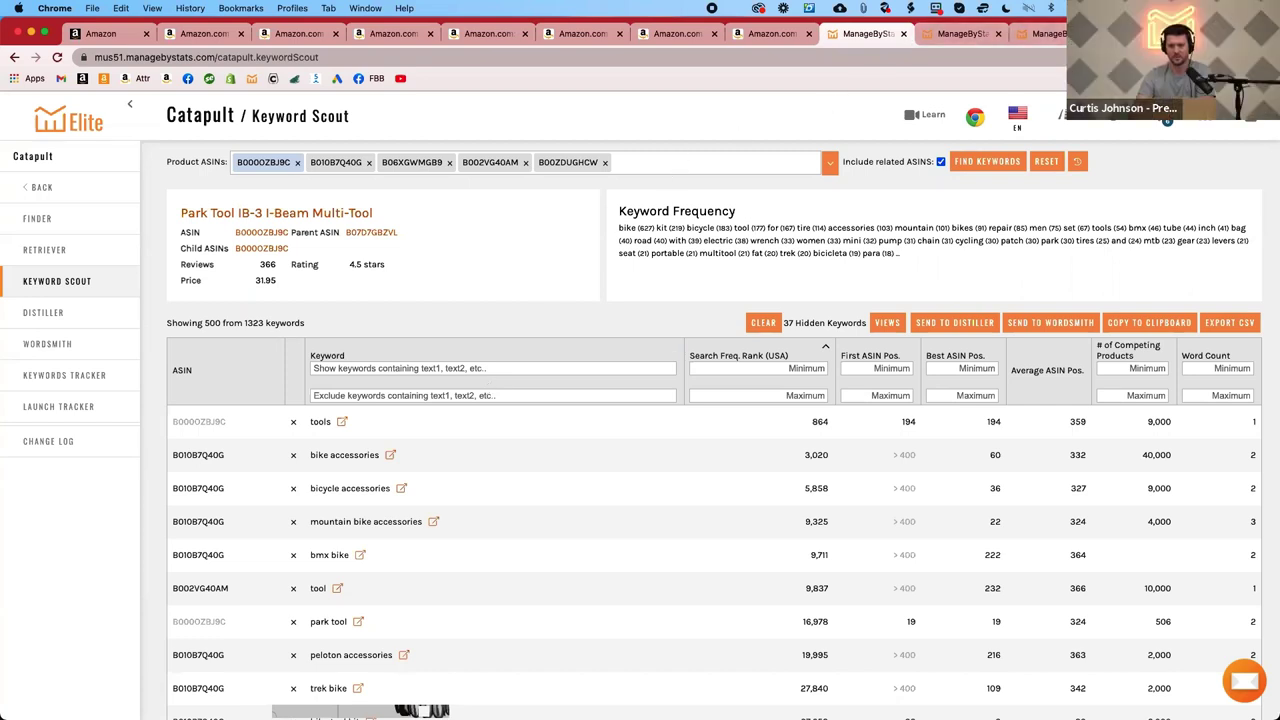
{"action": "key", "text": "ctrl+Tab"}
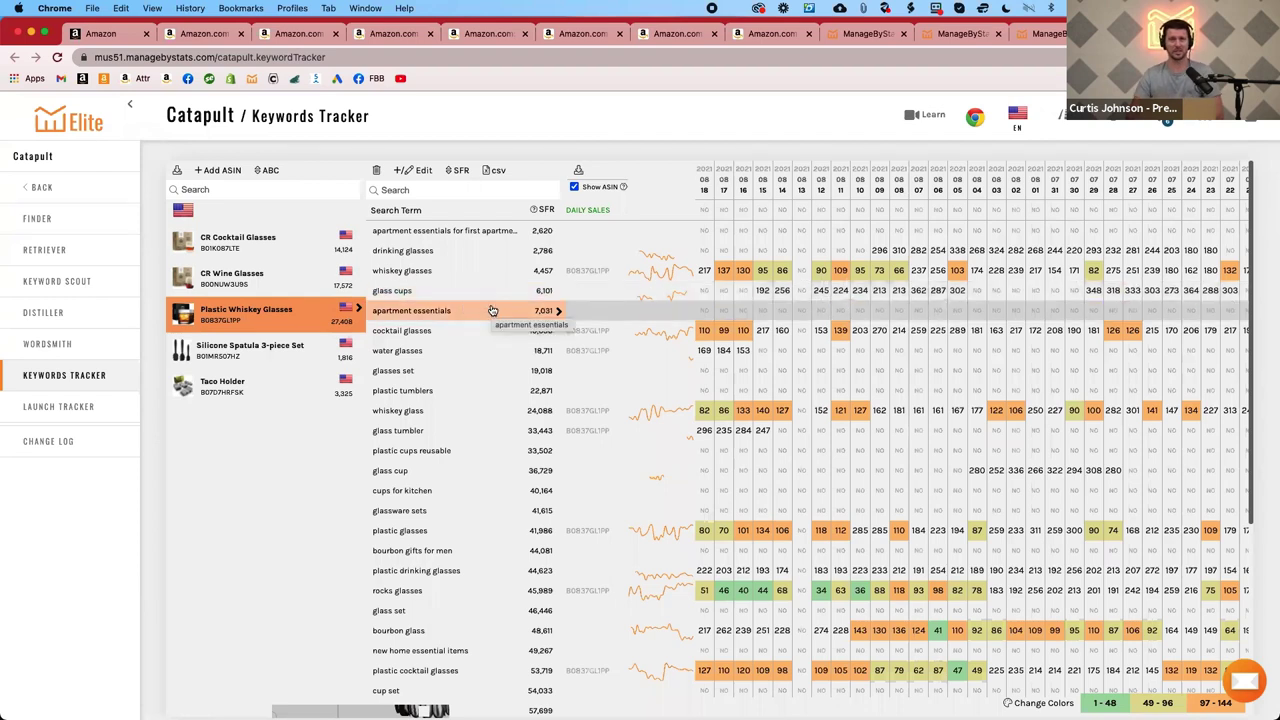
{"action": "left_click", "coordinate": [490, 33]}
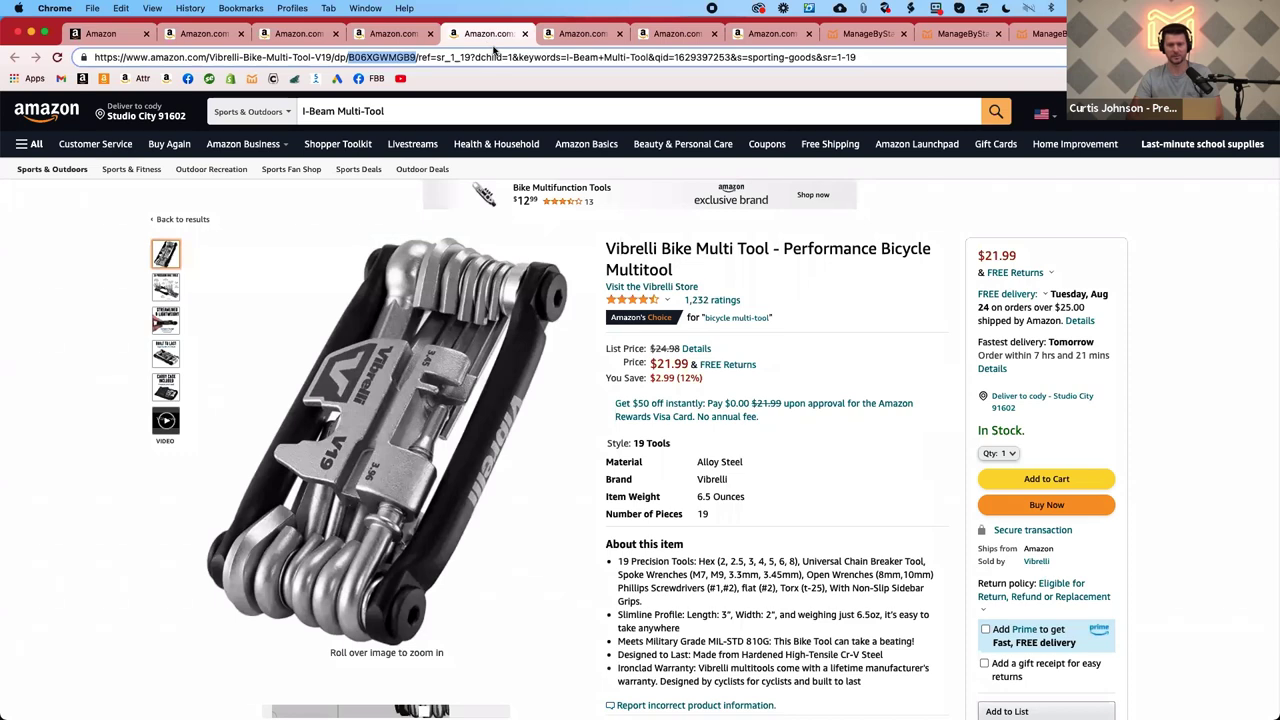
{"action": "left_click", "coordinate": [868, 33]}
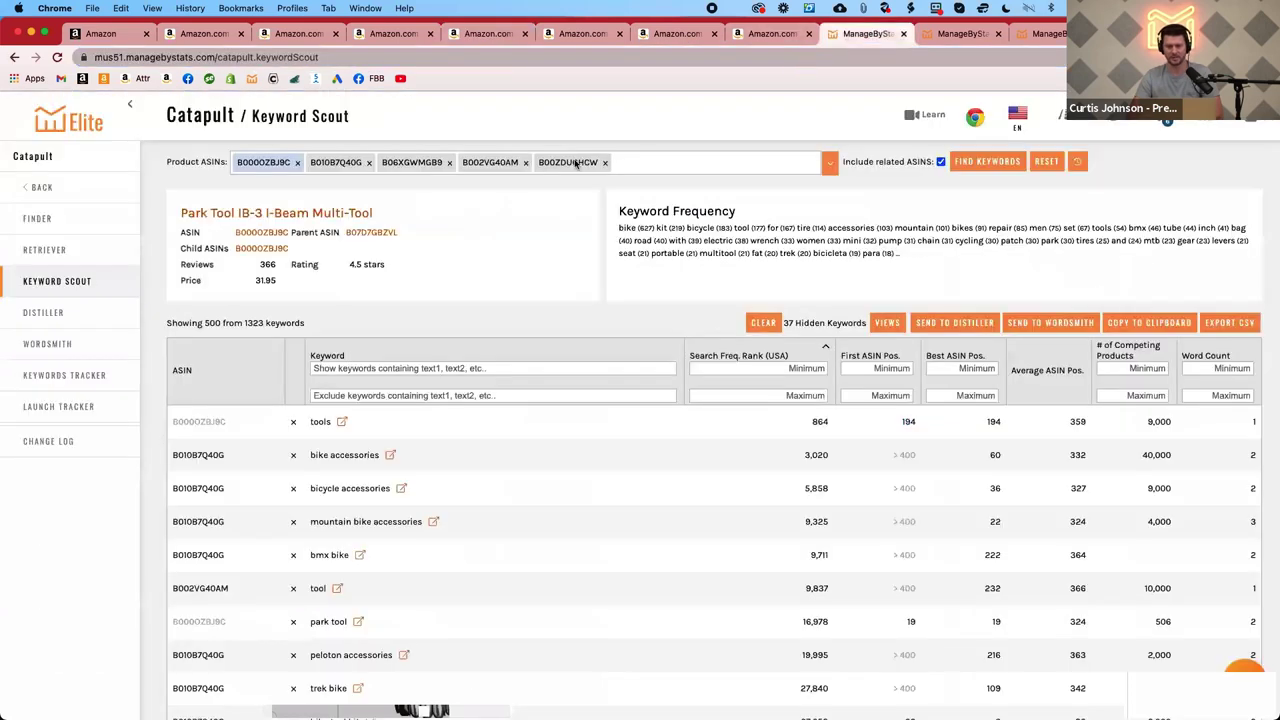
{"action": "scroll", "coordinate": [487, 460], "scroll_direction": "down", "scroll_amount": 2}
{"action": "scroll", "coordinate": [487, 463], "scroll_direction": "down", "scroll_amount": 2}
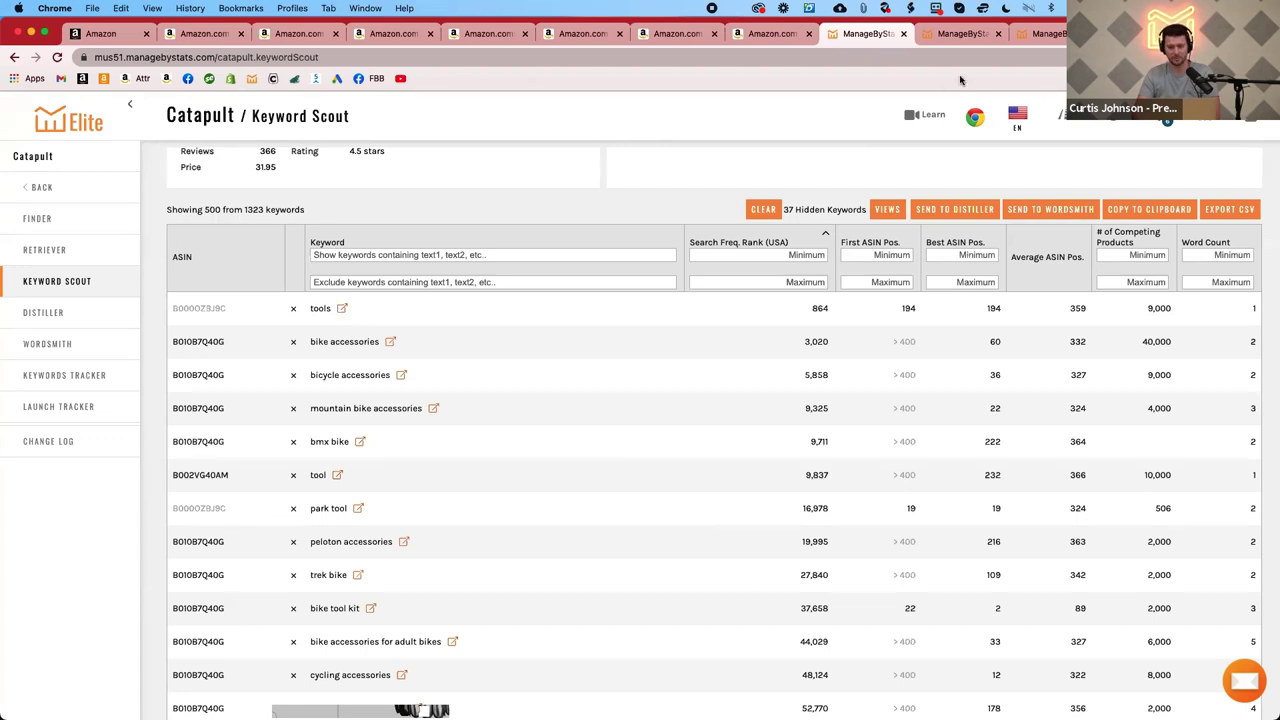
Search the Plastic Whiskey Glasses terms in Keywords Tracker for "whiskey glasses".
{"action": "left_click", "coordinate": [1040, 33]}
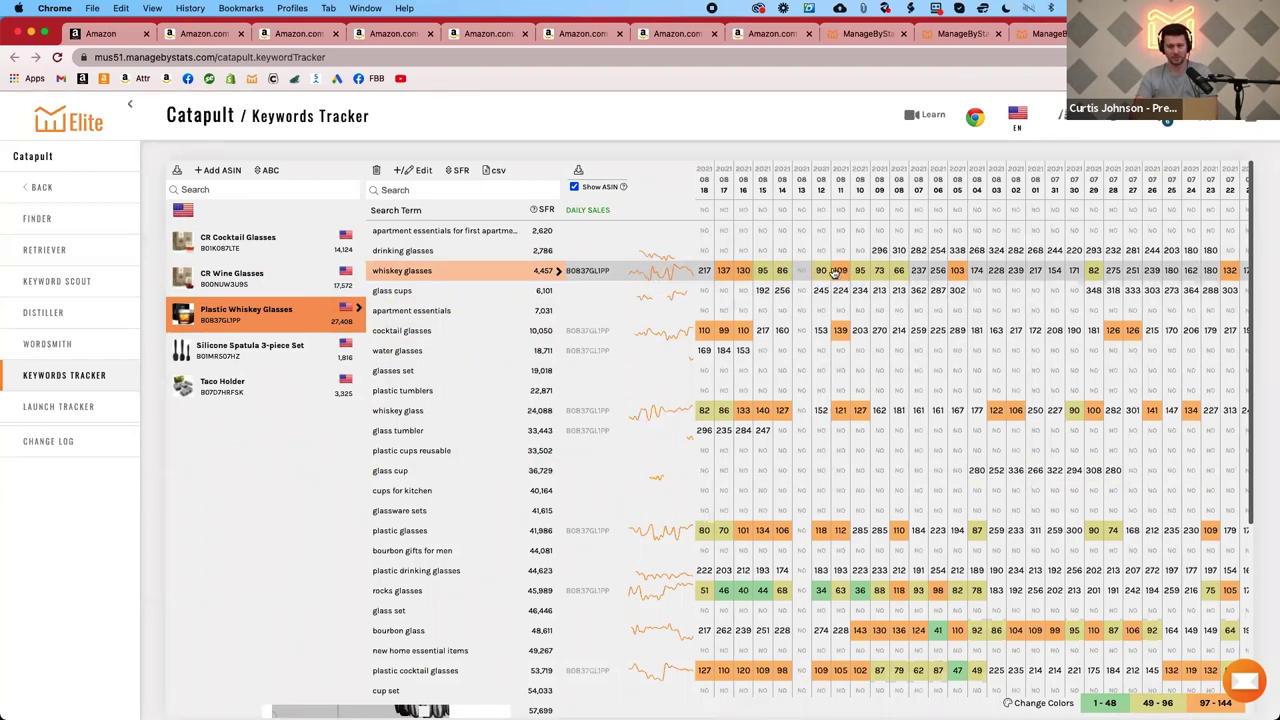
{"action": "scroll", "coordinate": [717, 377], "scroll_direction": "down", "scroll_amount": 1}
{"action": "scroll", "coordinate": [717, 377], "scroll_direction": "down", "scroll_amount": 2}
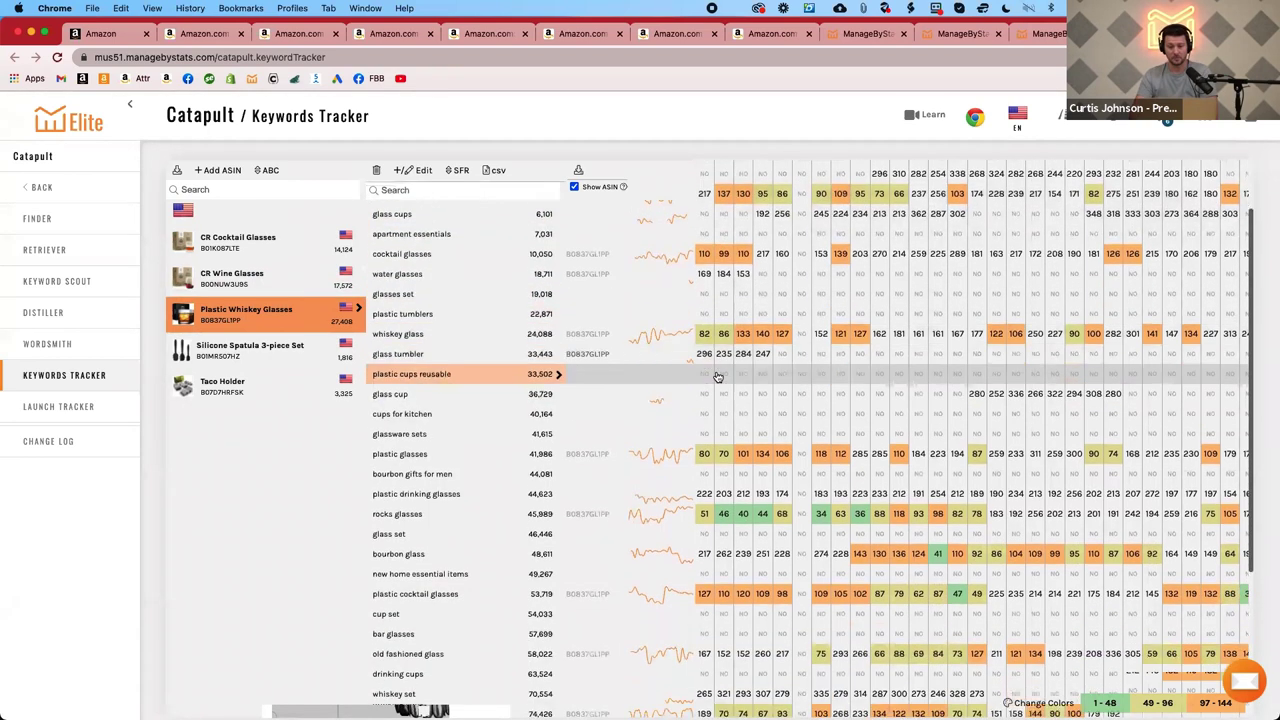
{"action": "scroll", "coordinate": [714, 374], "scroll_direction": "up", "scroll_amount": 2}
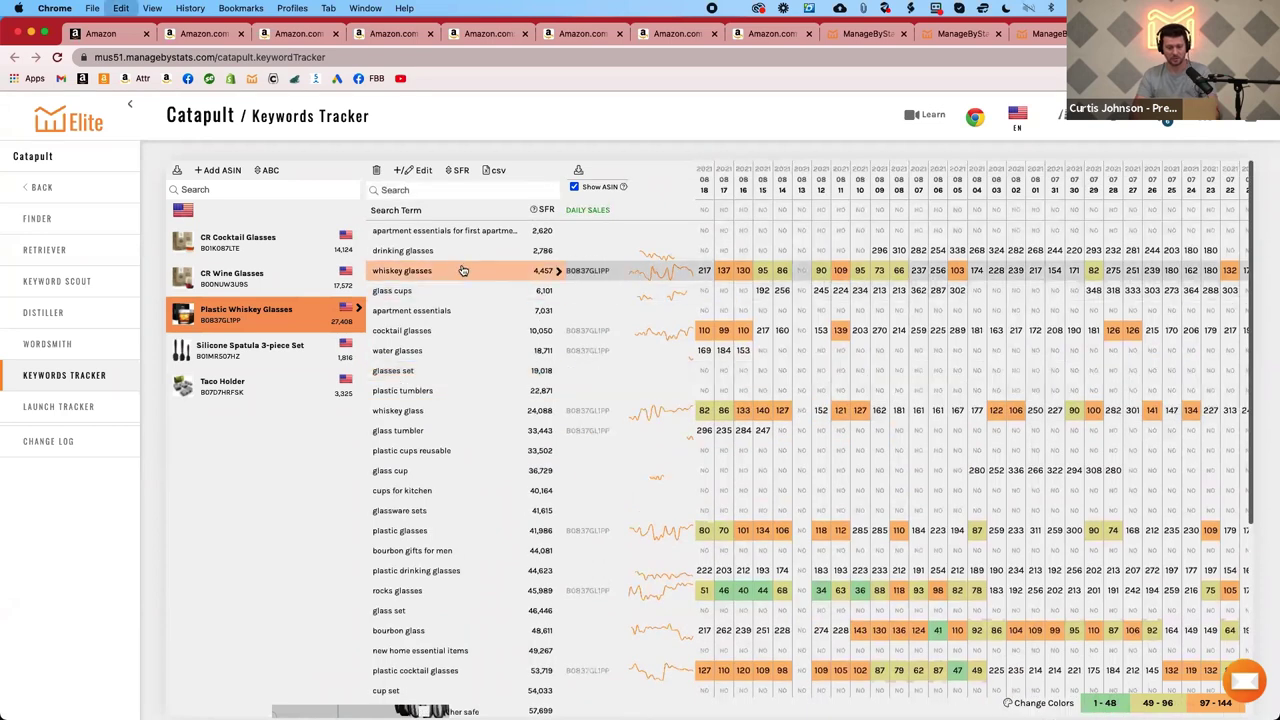
{"action": "key", "text": "super+f"}
{"action": "type", "text": "whi"}
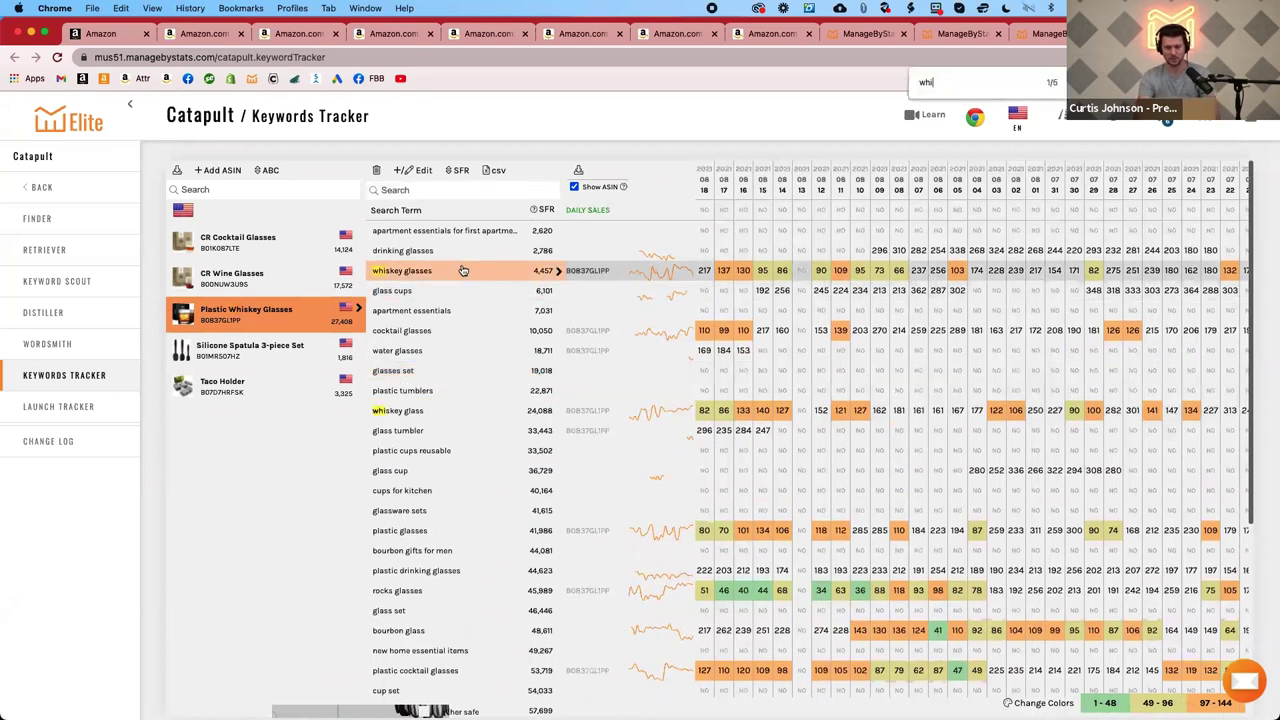
{"action": "type", "text": "skey glasses"}
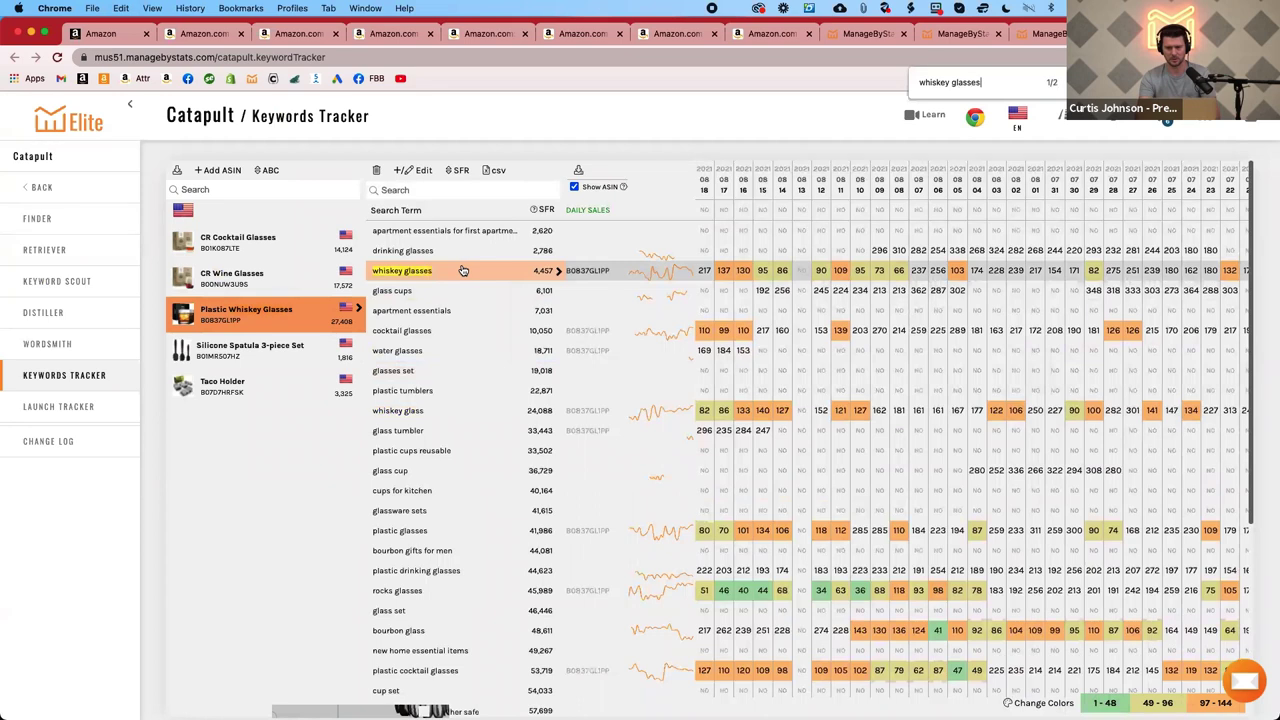
Compare the search frequency rank and daily positions of "whiskey glasses" with the other tracked terms in the list.
{"action": "scroll", "coordinate": [451, 348], "scroll_direction": "down", "scroll_amount": 5}
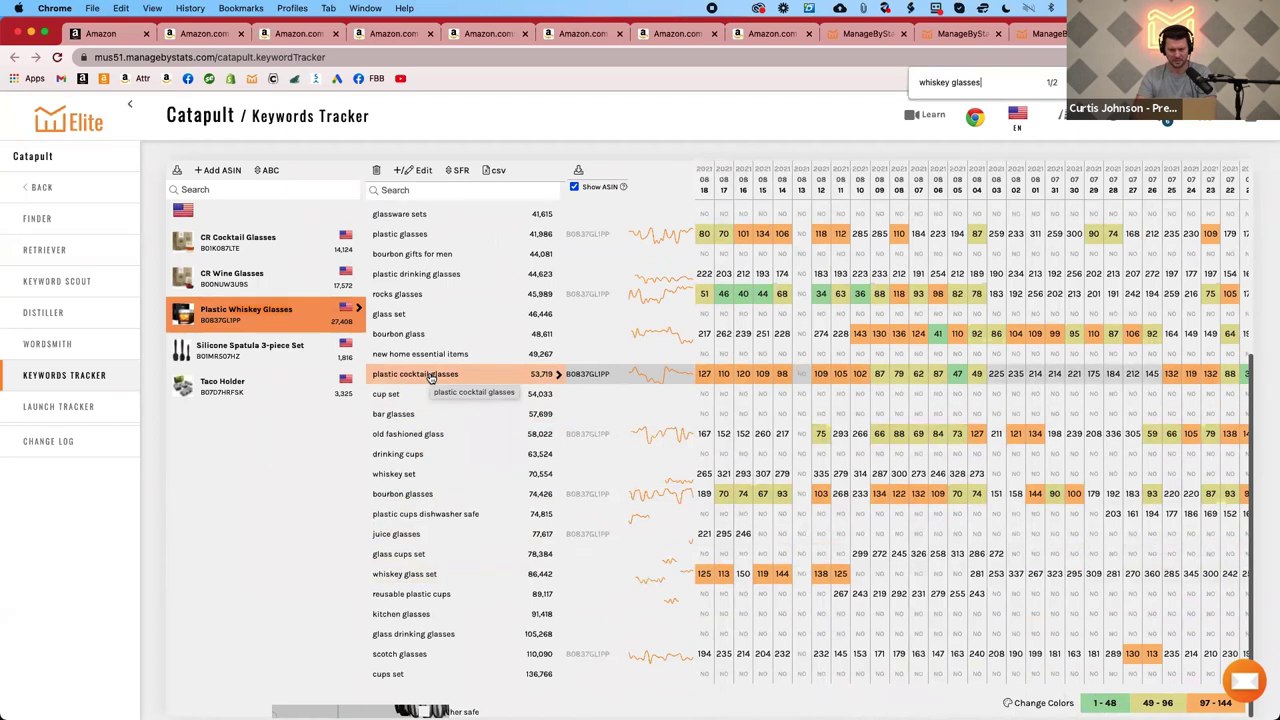
{"action": "scroll", "coordinate": [432, 300], "scroll_direction": "up", "scroll_amount": 3}
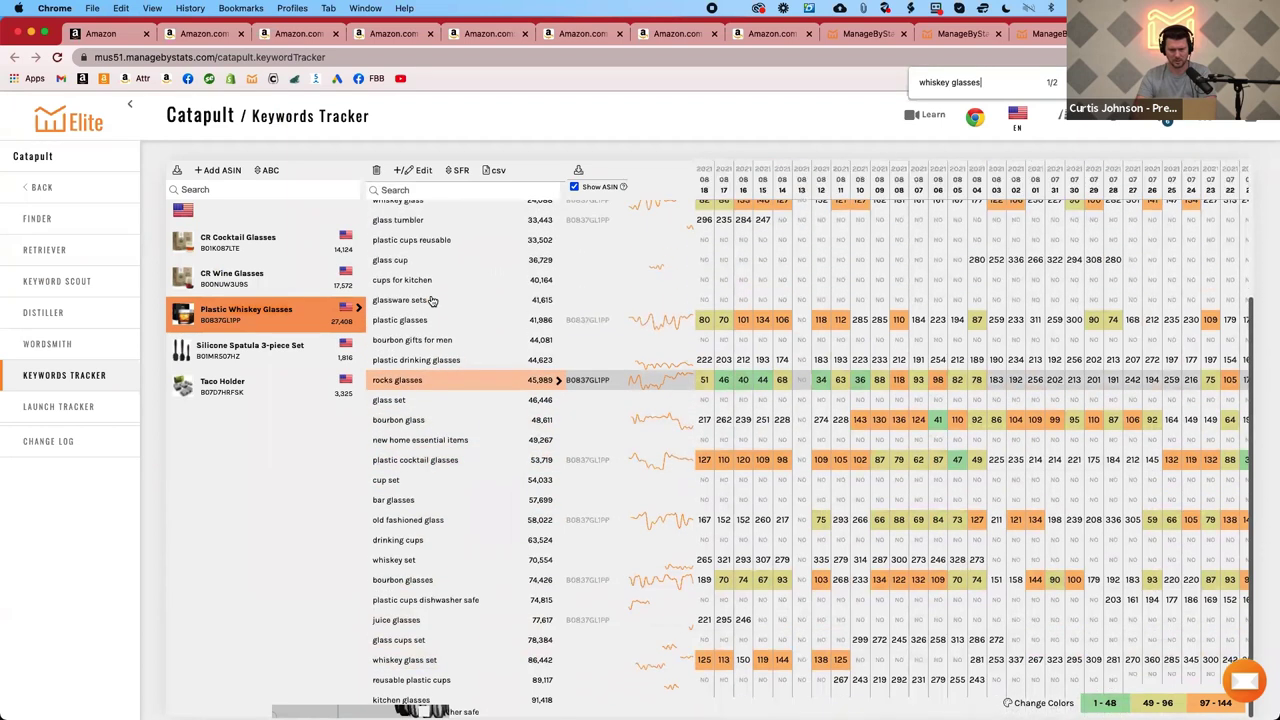
{"action": "scroll", "coordinate": [440, 322], "scroll_direction": "up", "scroll_amount": 6}
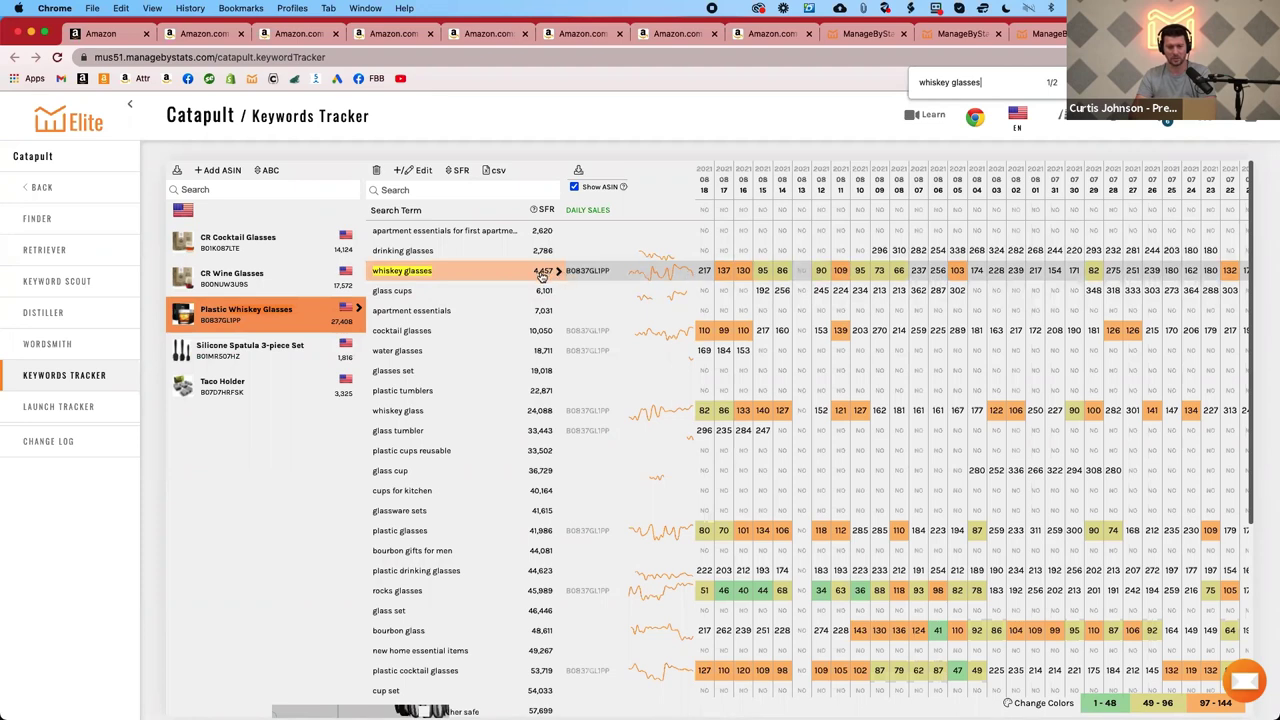
Open the CR Cocktail Glasses product in Keywords Tracker and review the daily positions across its full list of search terms.
{"action": "scroll", "coordinate": [484, 428], "scroll_direction": "down", "scroll_amount": 2}
{"action": "scroll", "coordinate": [484, 428], "scroll_direction": "down", "scroll_amount": 3}
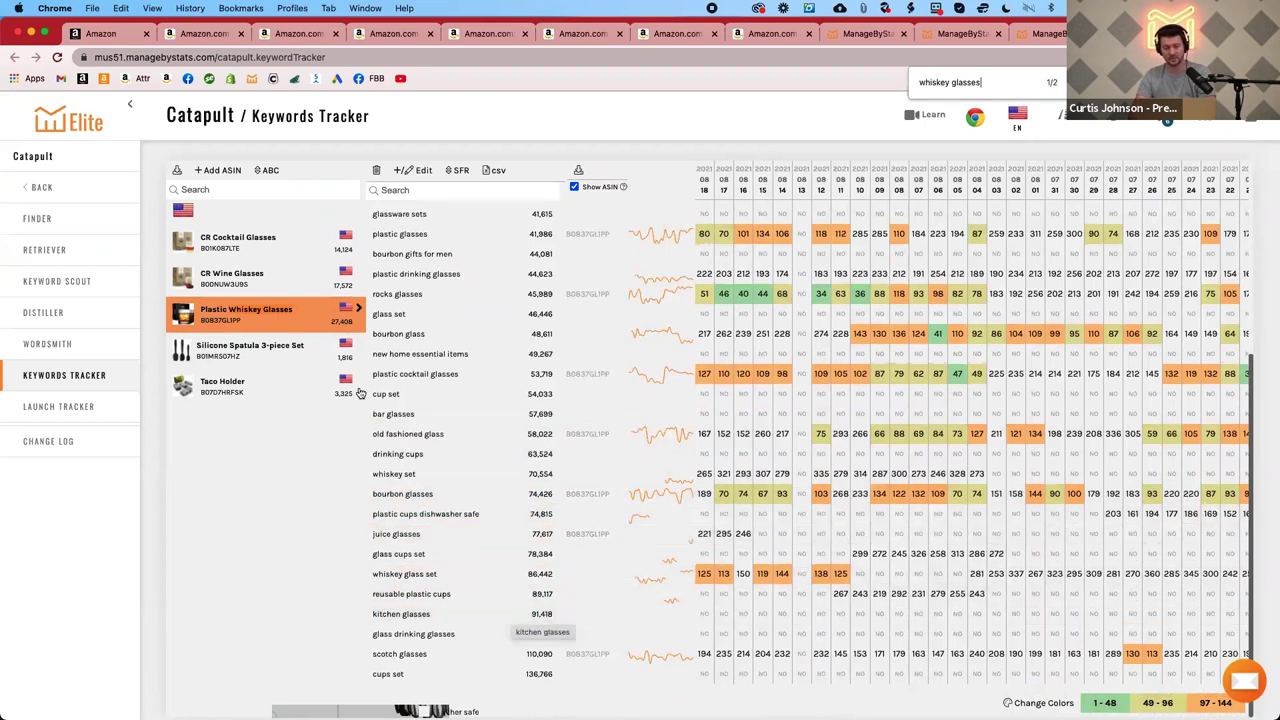
{"action": "left_click", "coordinate": [251, 243]}
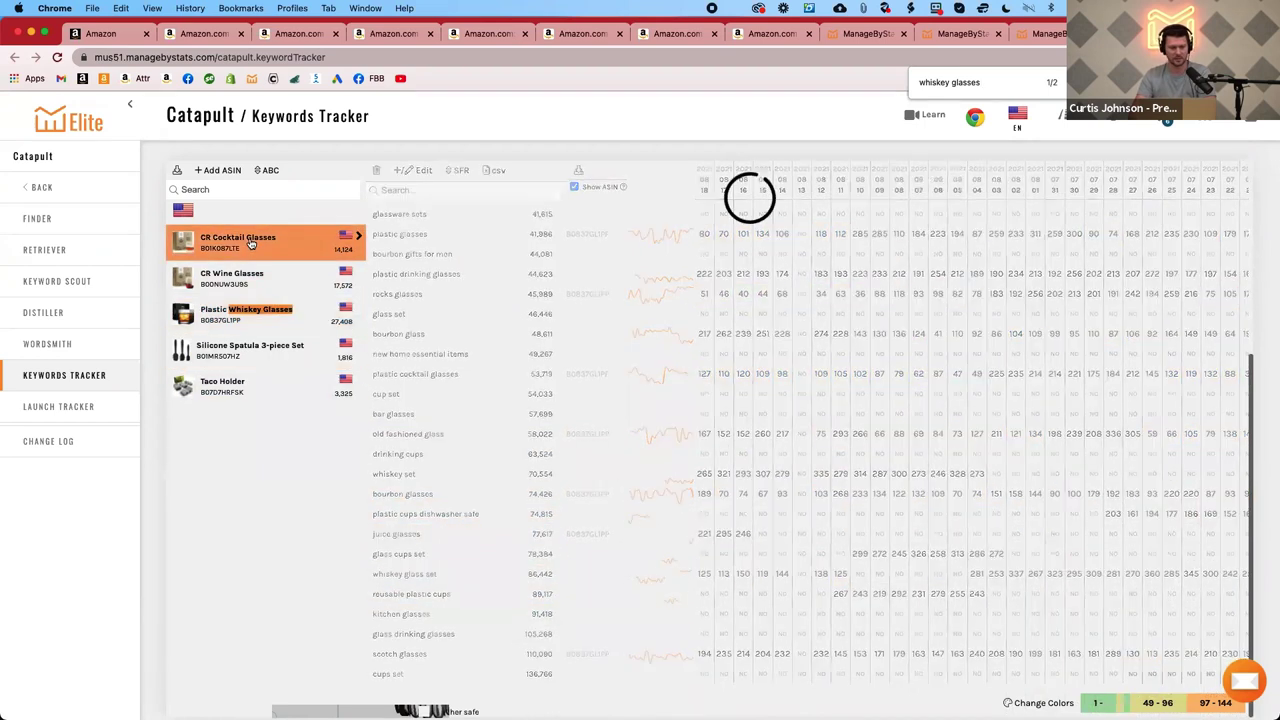
{"action": "scroll", "coordinate": [472, 370], "scroll_direction": "down", "scroll_amount": 3}
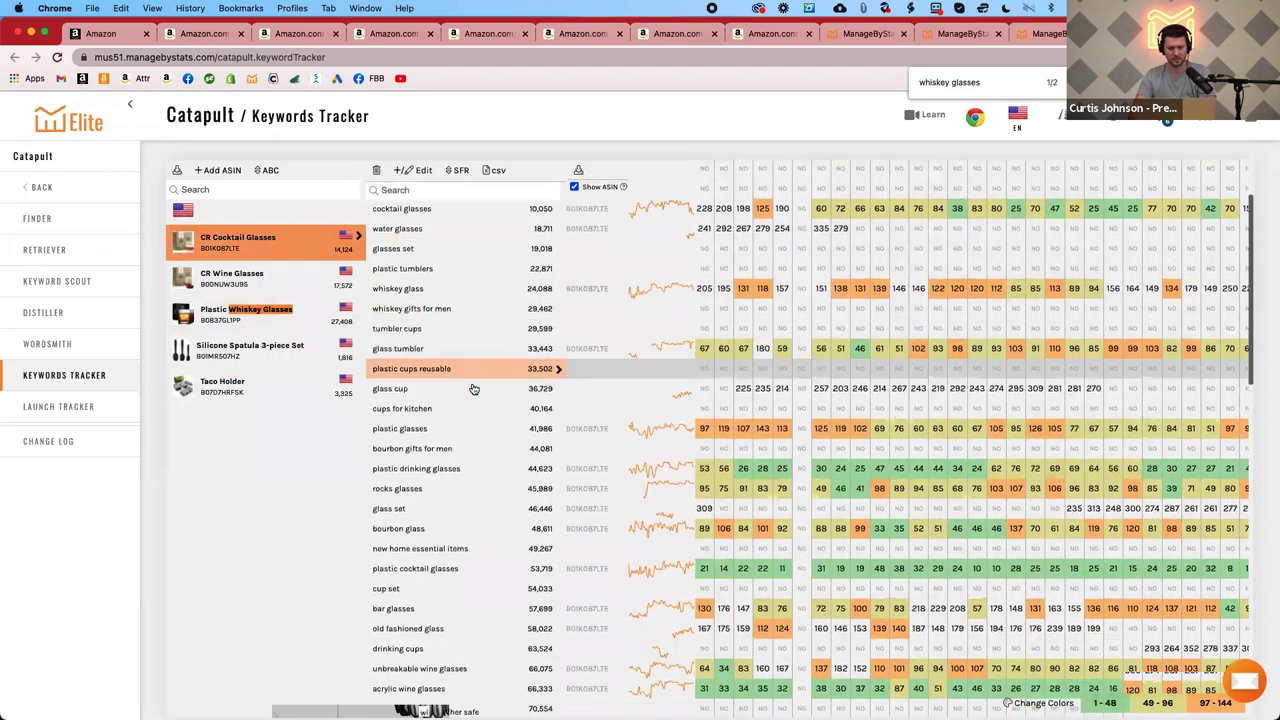
{"action": "scroll", "coordinate": [474, 389], "scroll_direction": "down", "scroll_amount": 15}
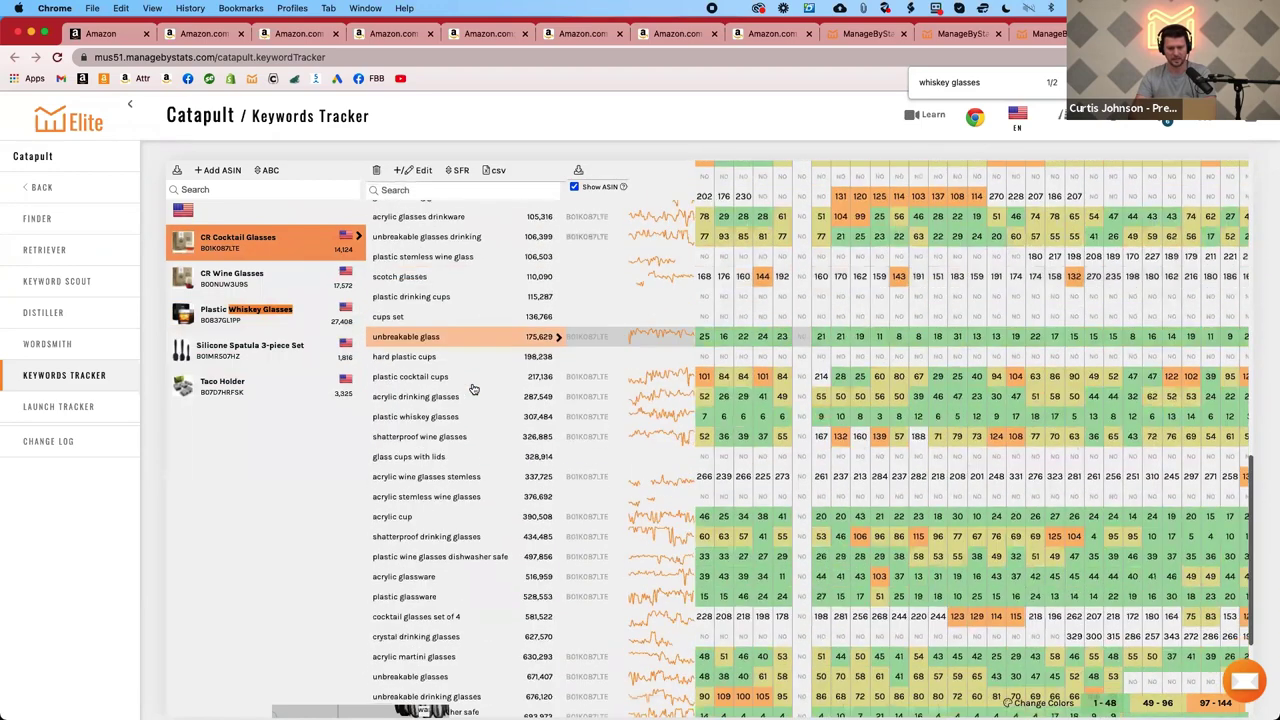
{"action": "scroll", "coordinate": [474, 389], "scroll_direction": "down", "scroll_amount": 5}
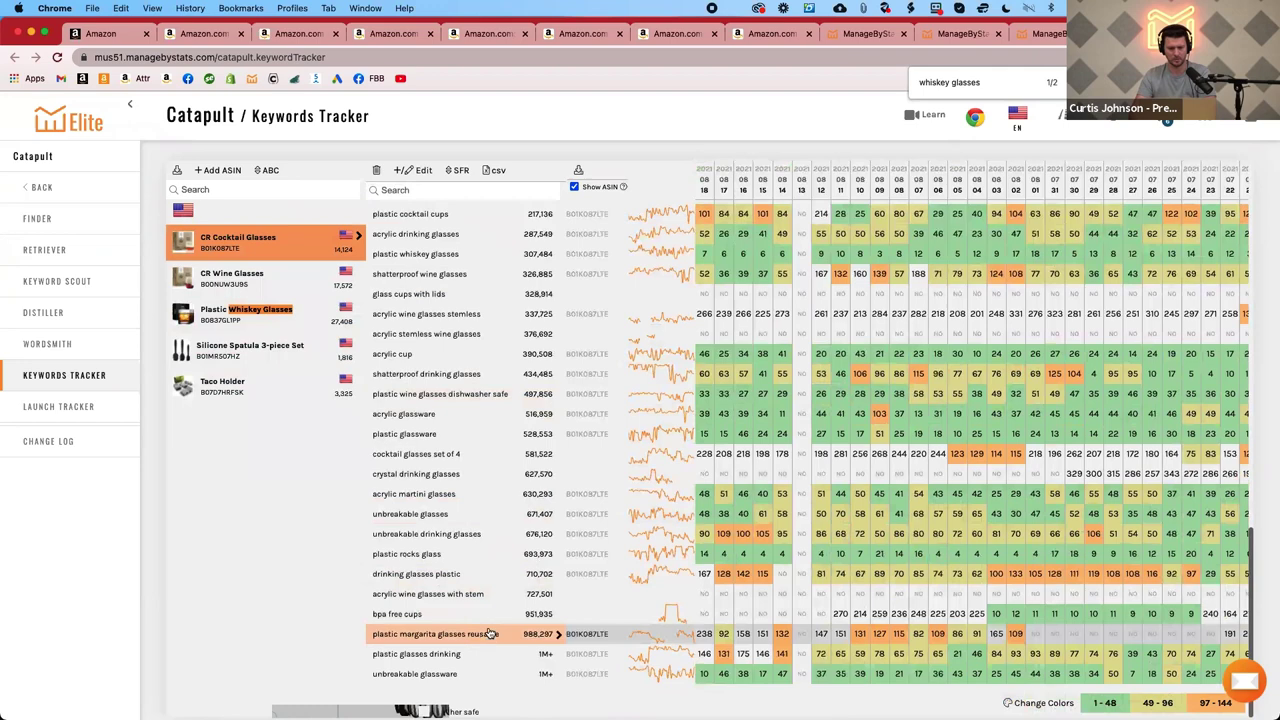
{"action": "scroll", "coordinate": [463, 389], "scroll_direction": "up", "scroll_amount": 5}
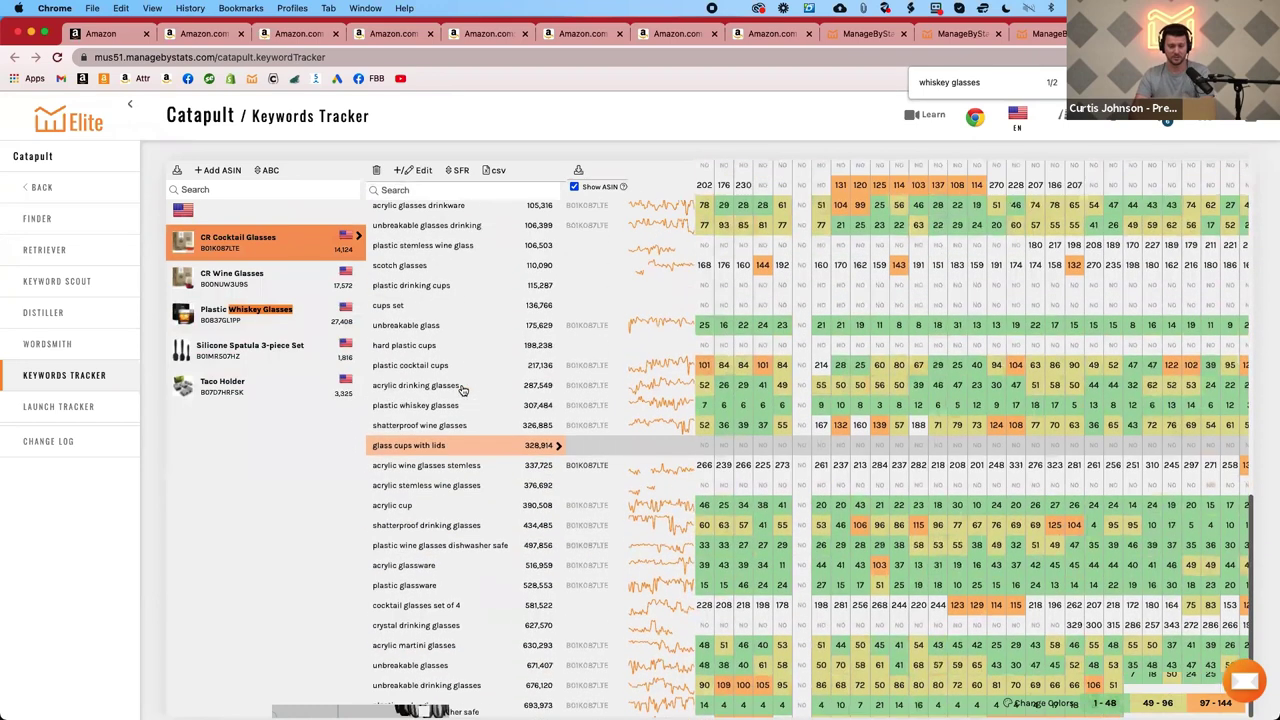
{"action": "scroll", "coordinate": [463, 389], "scroll_direction": "up", "scroll_amount": 10}
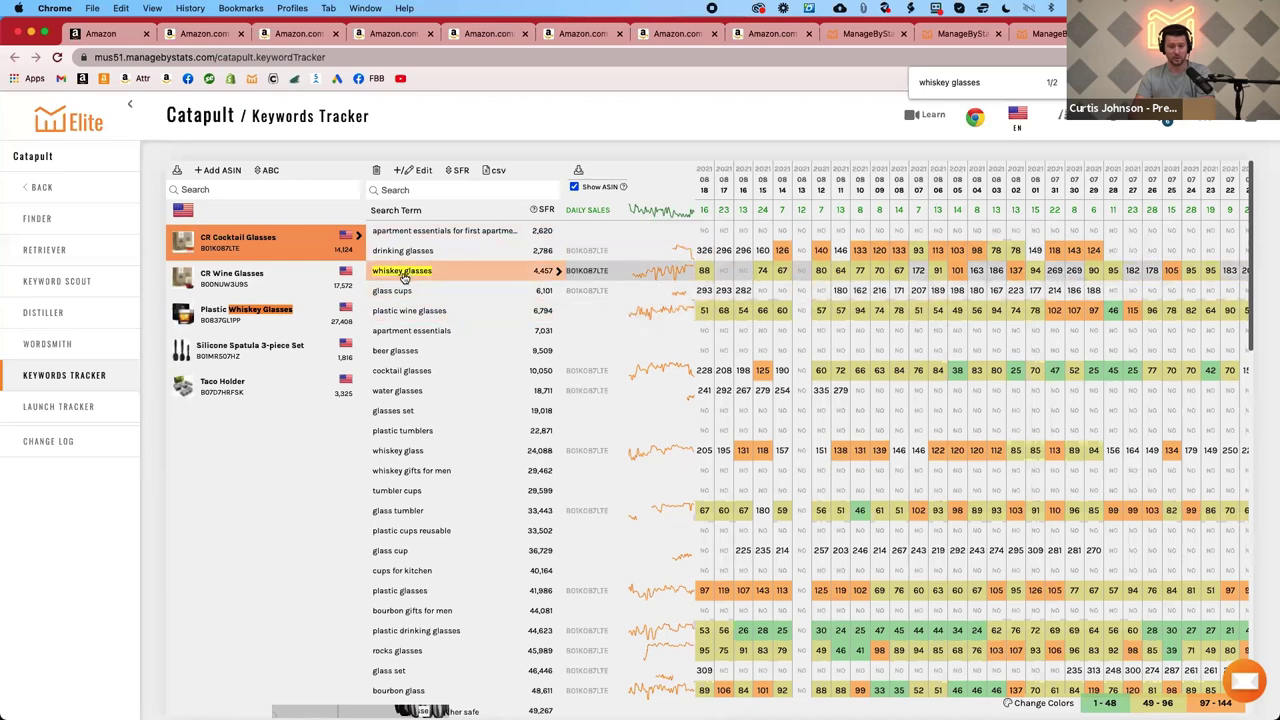
{"action": "scroll", "coordinate": [477, 396], "scroll_direction": "down", "scroll_amount": 10}
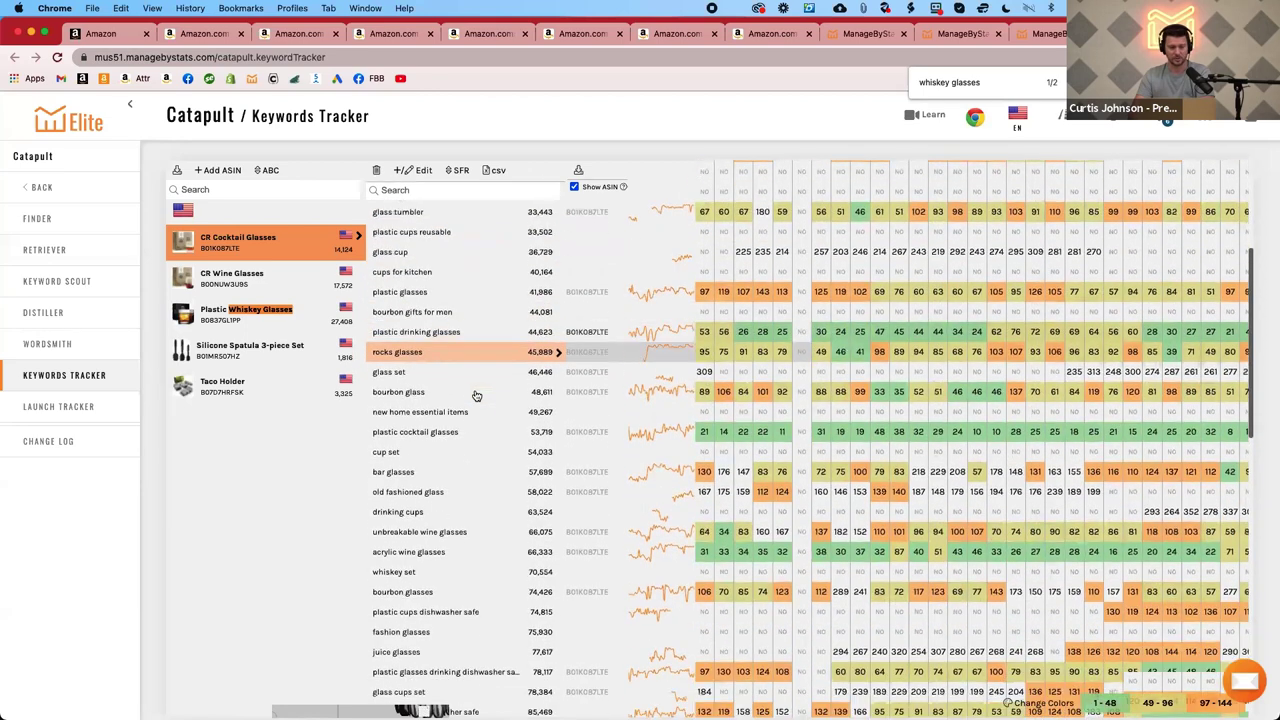
{"action": "scroll", "coordinate": [477, 396], "scroll_direction": "down", "scroll_amount": 20}
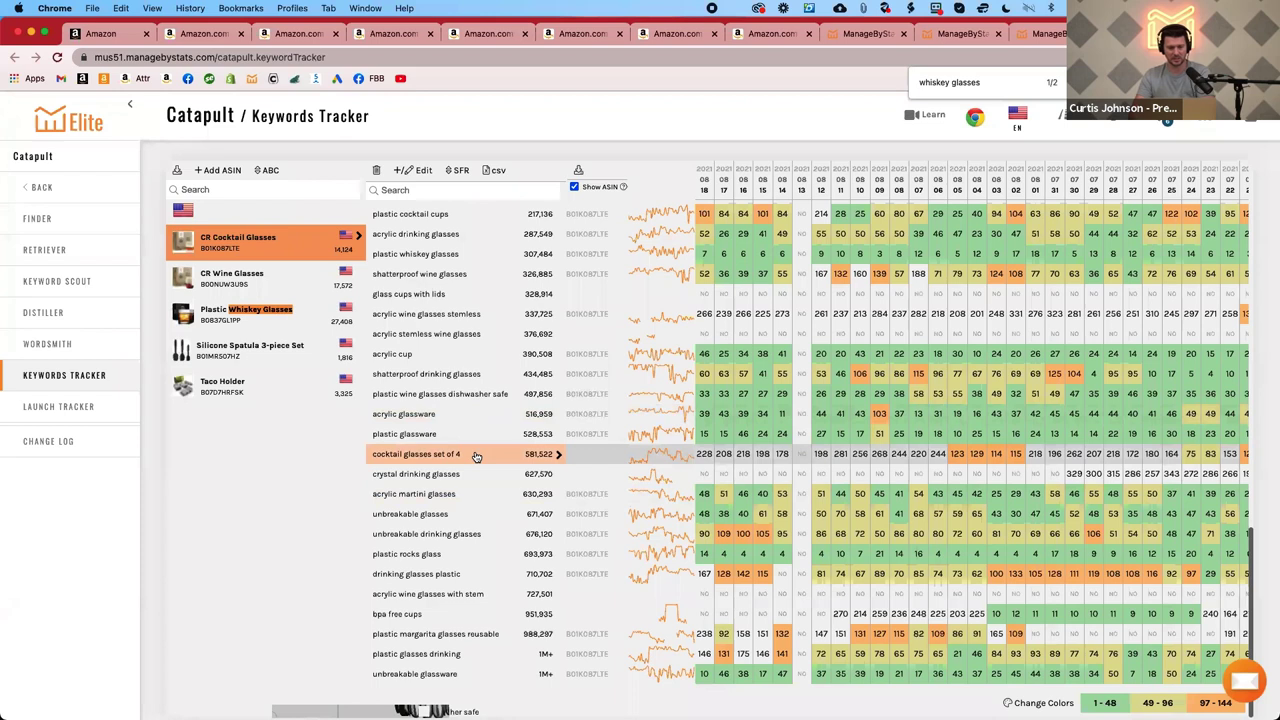
Search the CR Cocktail Glasses terms for "whiskey glasses" and look through the list around the "plastic whiskey glasses" match.
{"action": "key", "text": "super+f"}
{"action": "type", "text": "whisk"}
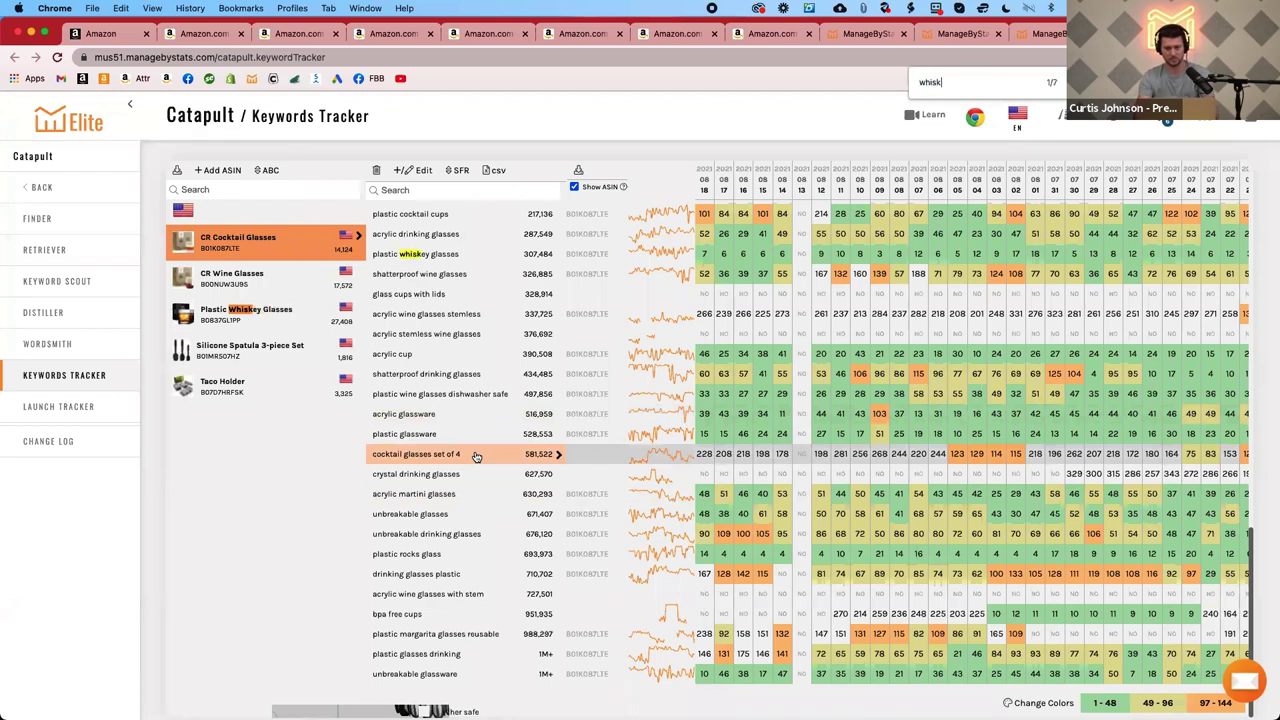
{"action": "type", "text": "ey glasses"}
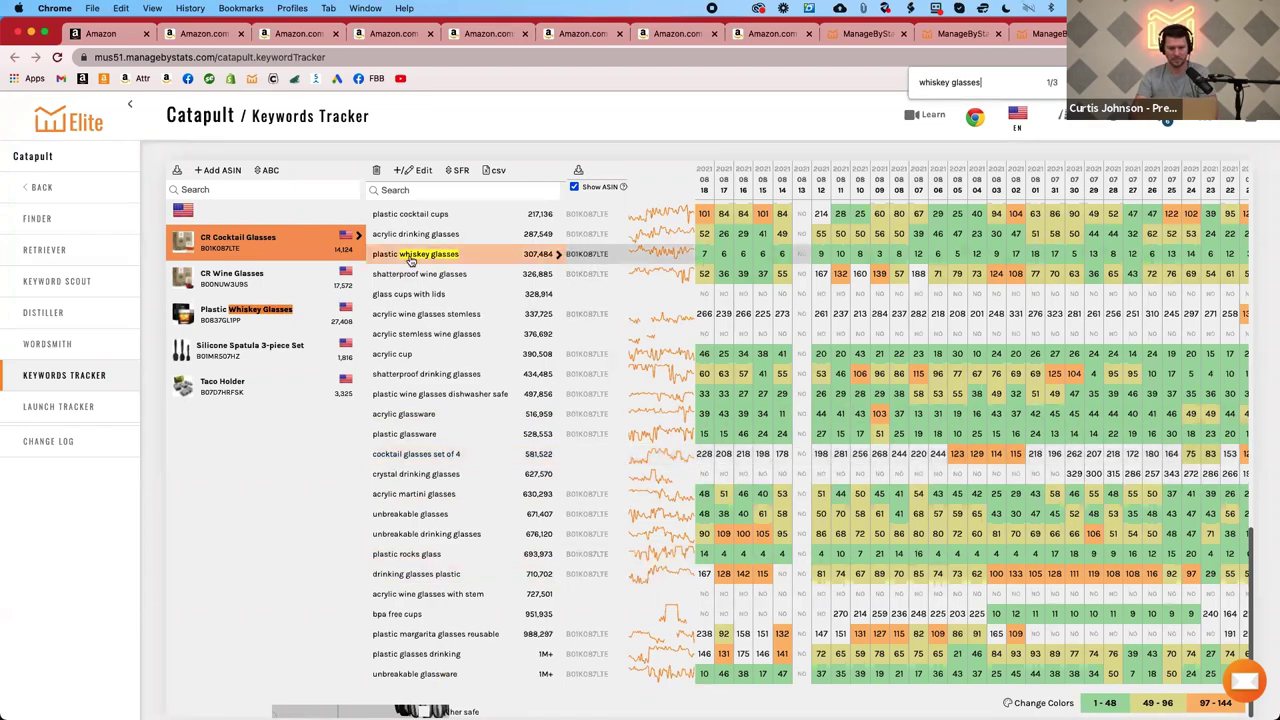
{"action": "scroll", "coordinate": [410, 258], "scroll_direction": "up", "scroll_amount": 3}
{"action": "scroll", "coordinate": [410, 258], "scroll_direction": "up", "scroll_amount": 10}
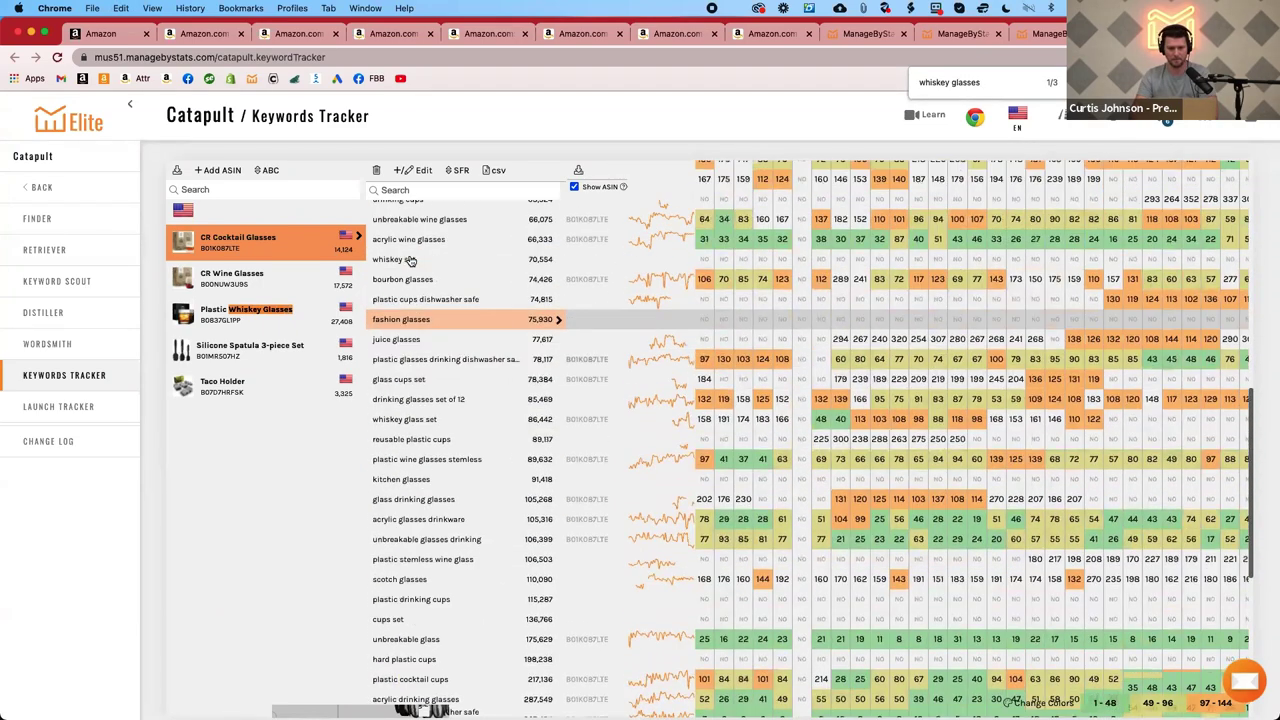
{"action": "scroll", "coordinate": [405, 285], "scroll_direction": "down", "scroll_amount": 10}
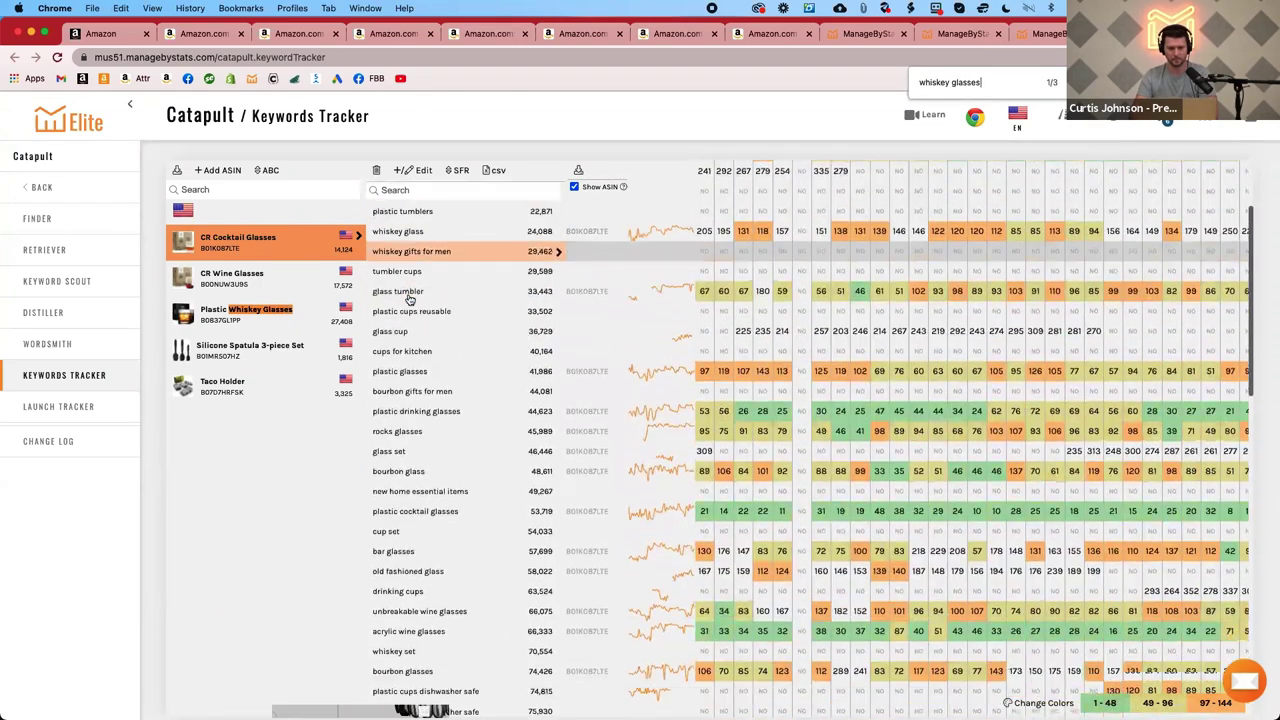
{"action": "scroll", "coordinate": [409, 299], "scroll_direction": "down", "scroll_amount": 15}
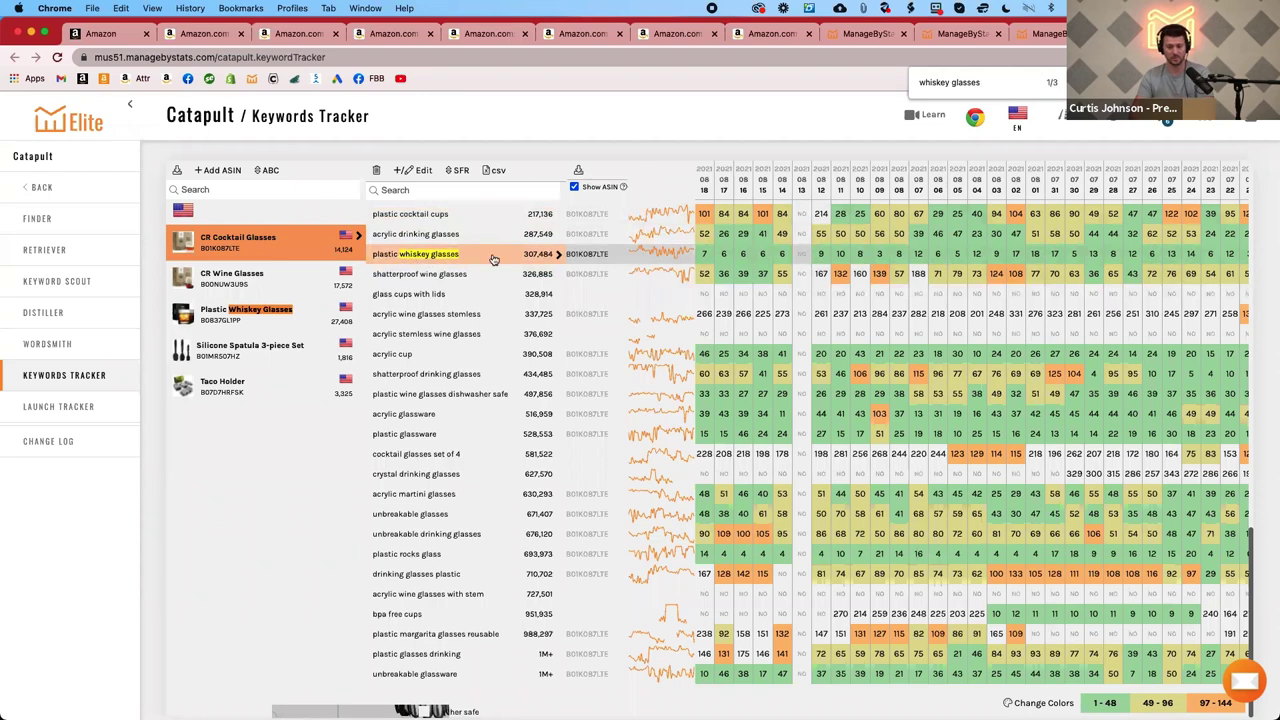
Compare the daily positions of "whiskey glasses" and "plastic whiskey glasses" for CR Cocktail Glasses.
{"action": "scroll", "coordinate": [545, 273], "scroll_direction": "up", "scroll_amount": 1}
{"action": "scroll", "coordinate": [545, 273], "scroll_direction": "up", "scroll_amount": 15}
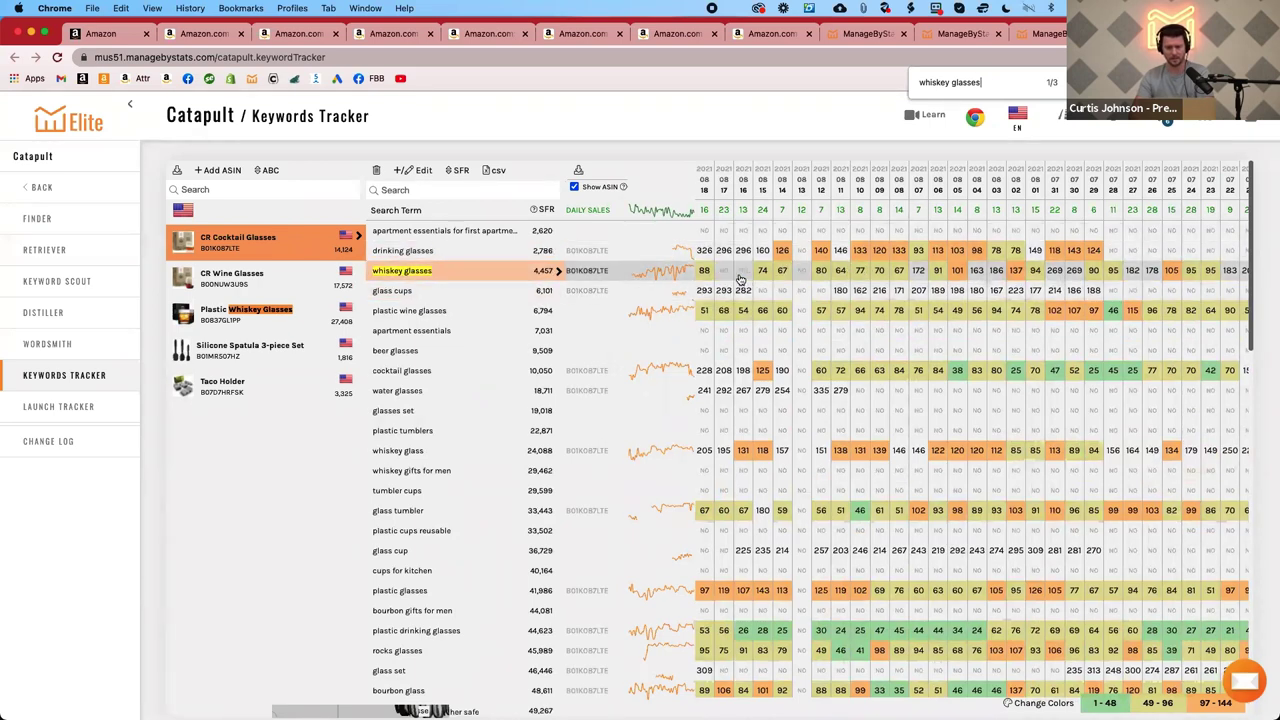
{"action": "scroll", "coordinate": [686, 320], "scroll_direction": "down", "scroll_amount": 15}
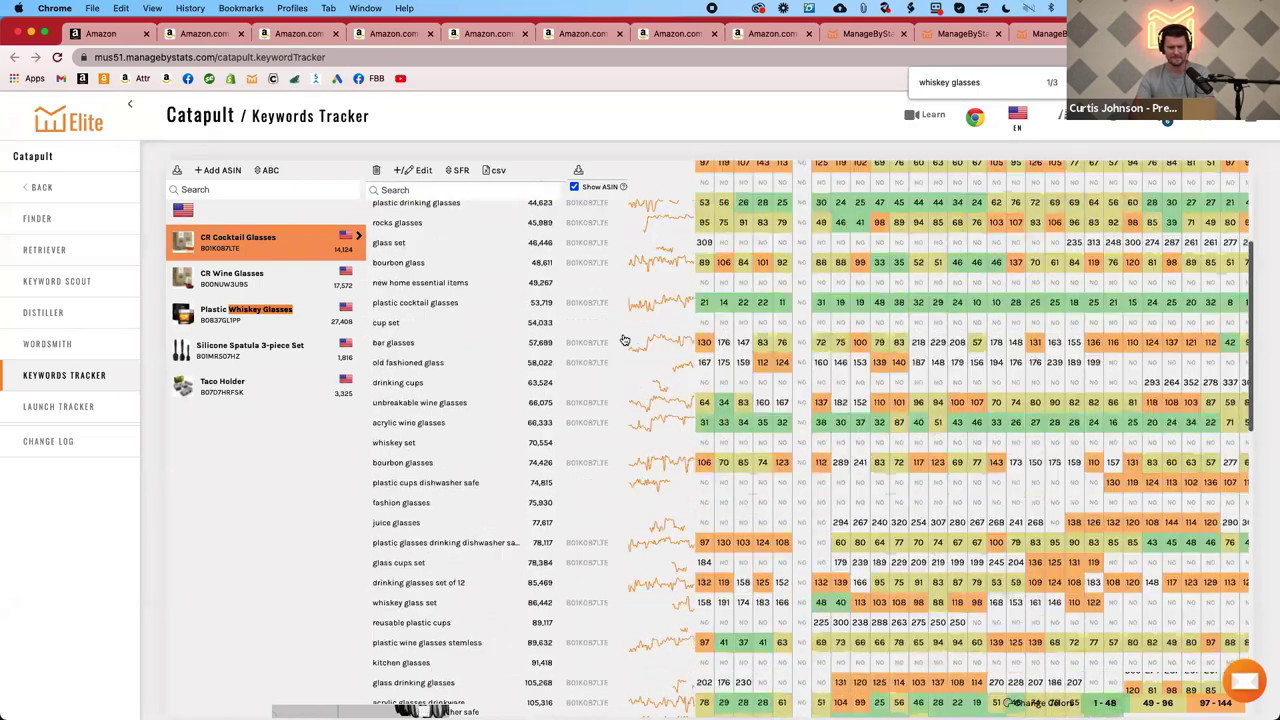
{"action": "scroll", "coordinate": [645, 265], "scroll_direction": "down", "scroll_amount": 5}
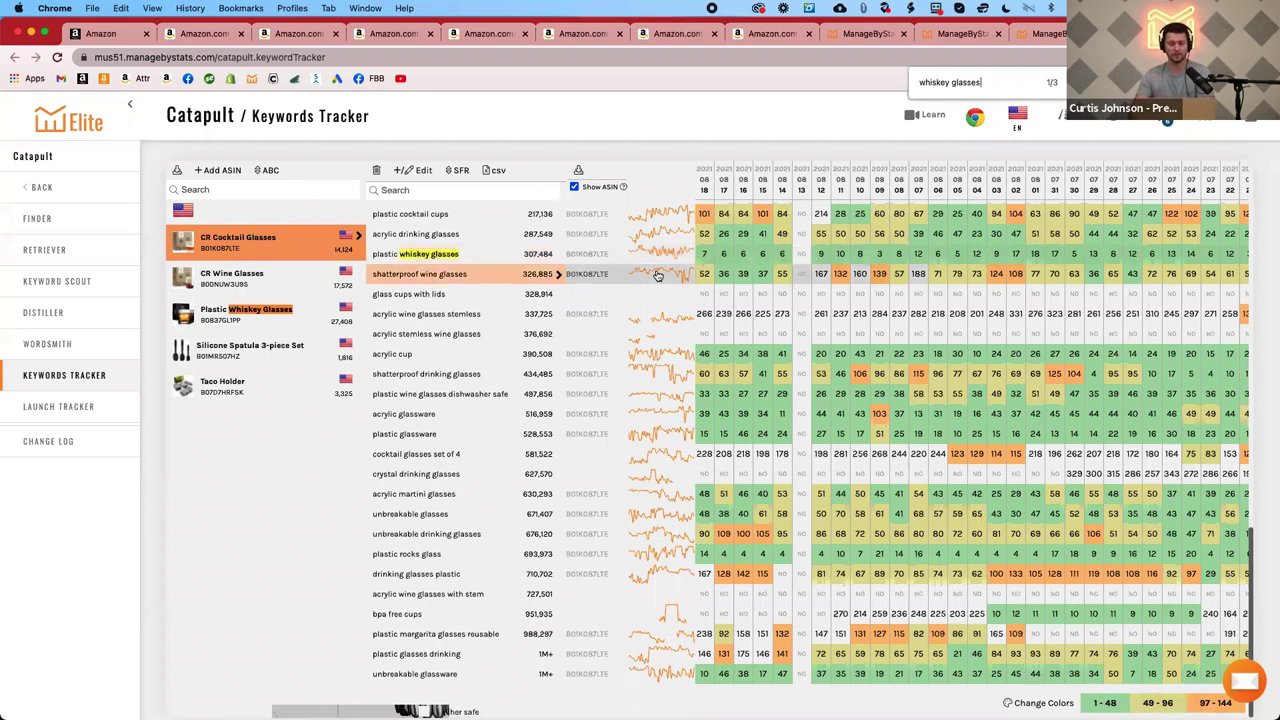
{"action": "scroll", "coordinate": [657, 275], "scroll_direction": "up", "scroll_amount": 3}
{"action": "scroll", "coordinate": [558, 242], "scroll_direction": "down", "scroll_amount": 1}
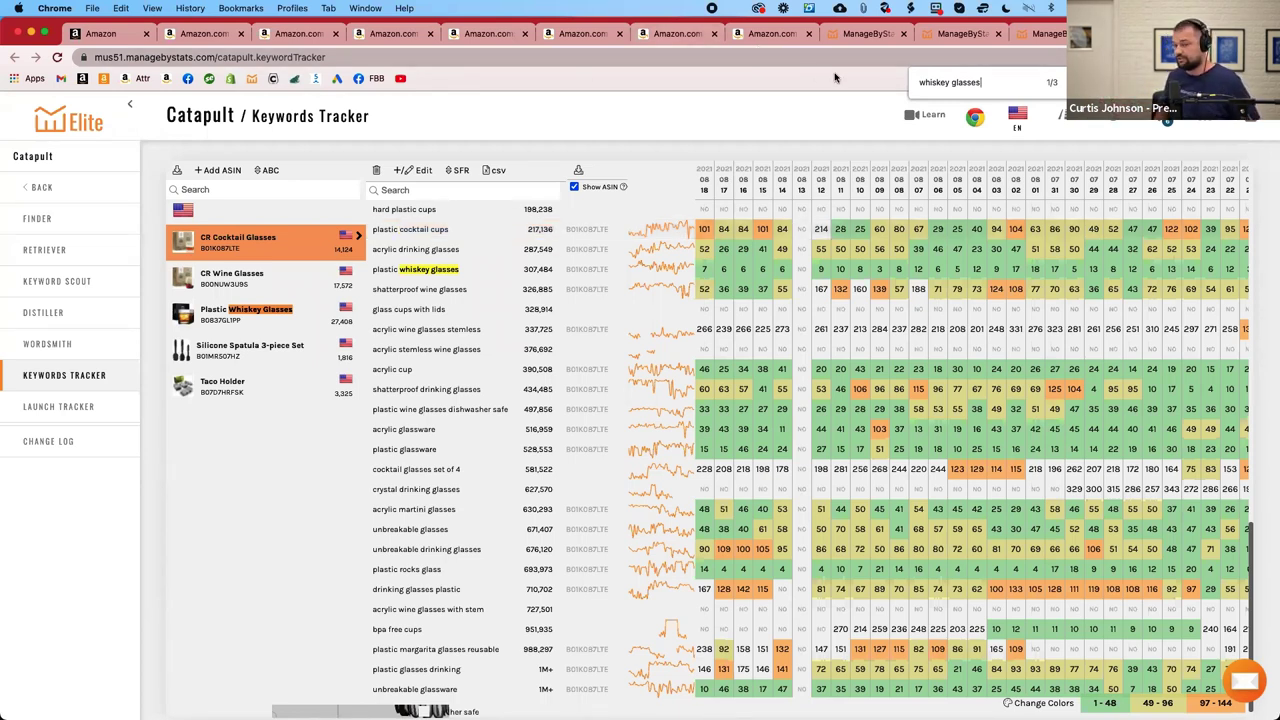
Check the Bravario whiskey glasses keywords in Keyword Scout and view the Cruvina cocktail glasses listing draft in WordSmith.
{"action": "left_click", "coordinate": [957, 38]}
{"action": "left_click", "coordinate": [957, 38]}
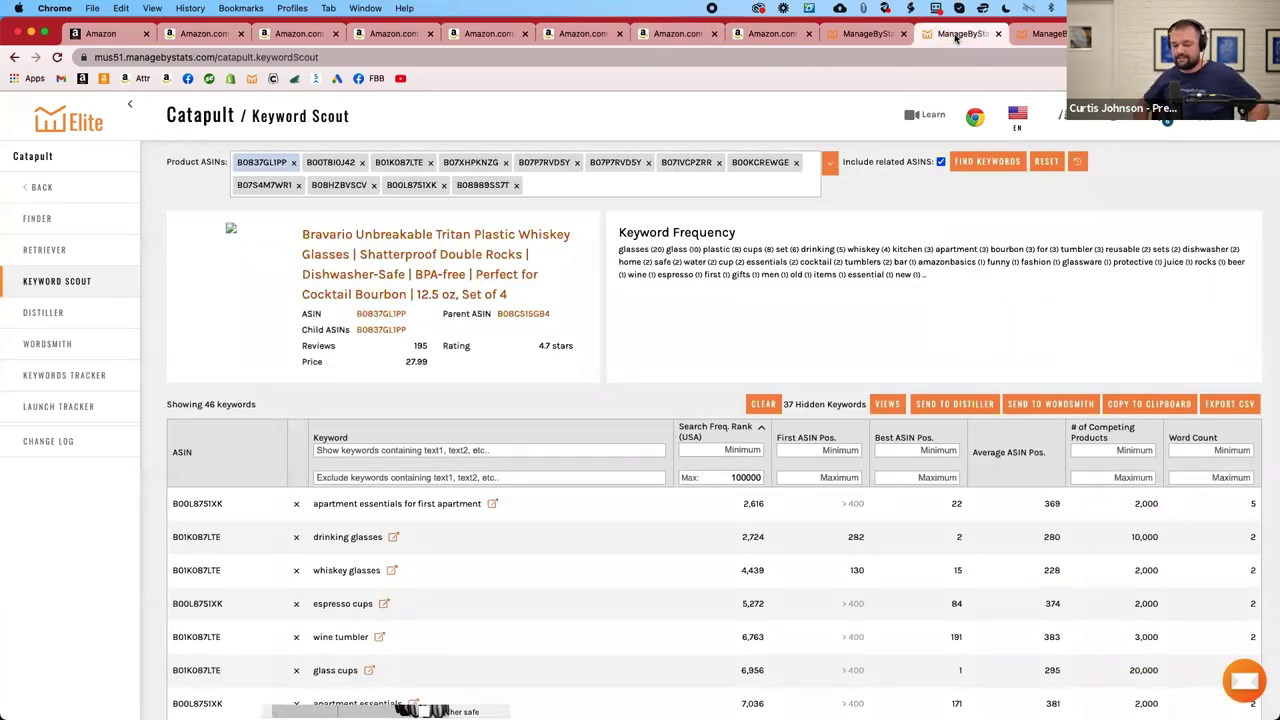
{"action": "left_click", "coordinate": [1045, 35]}
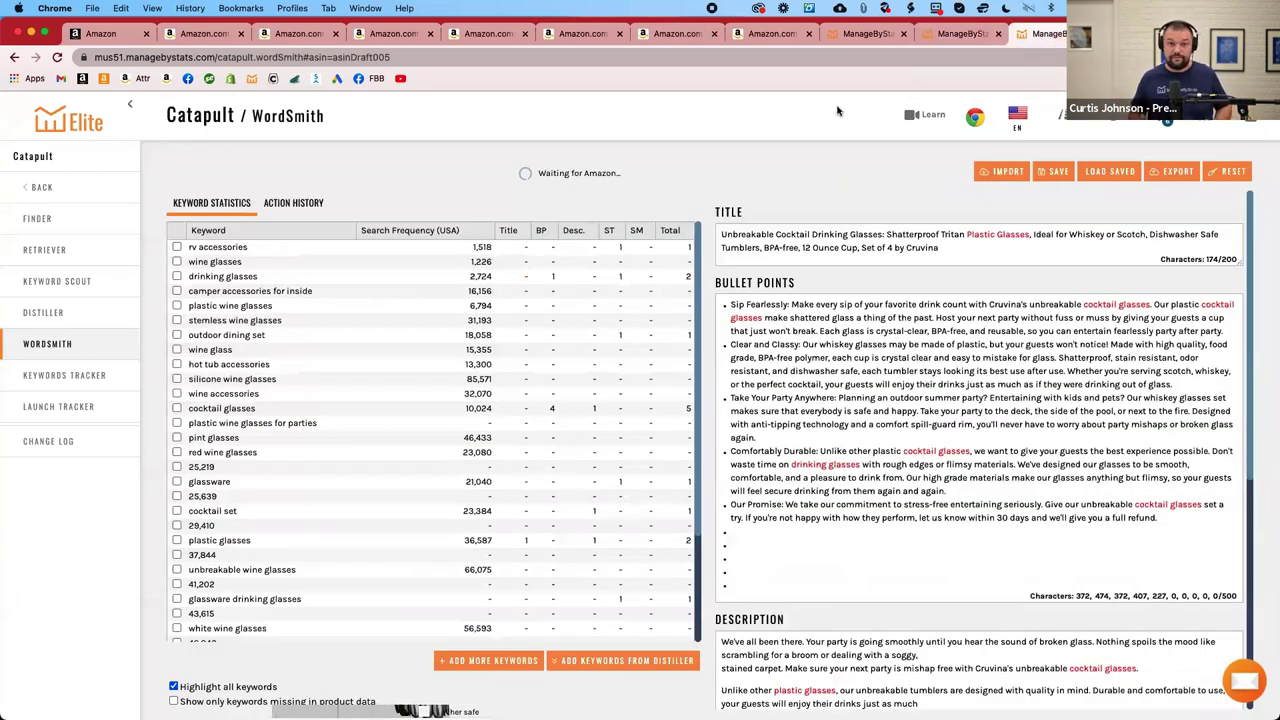
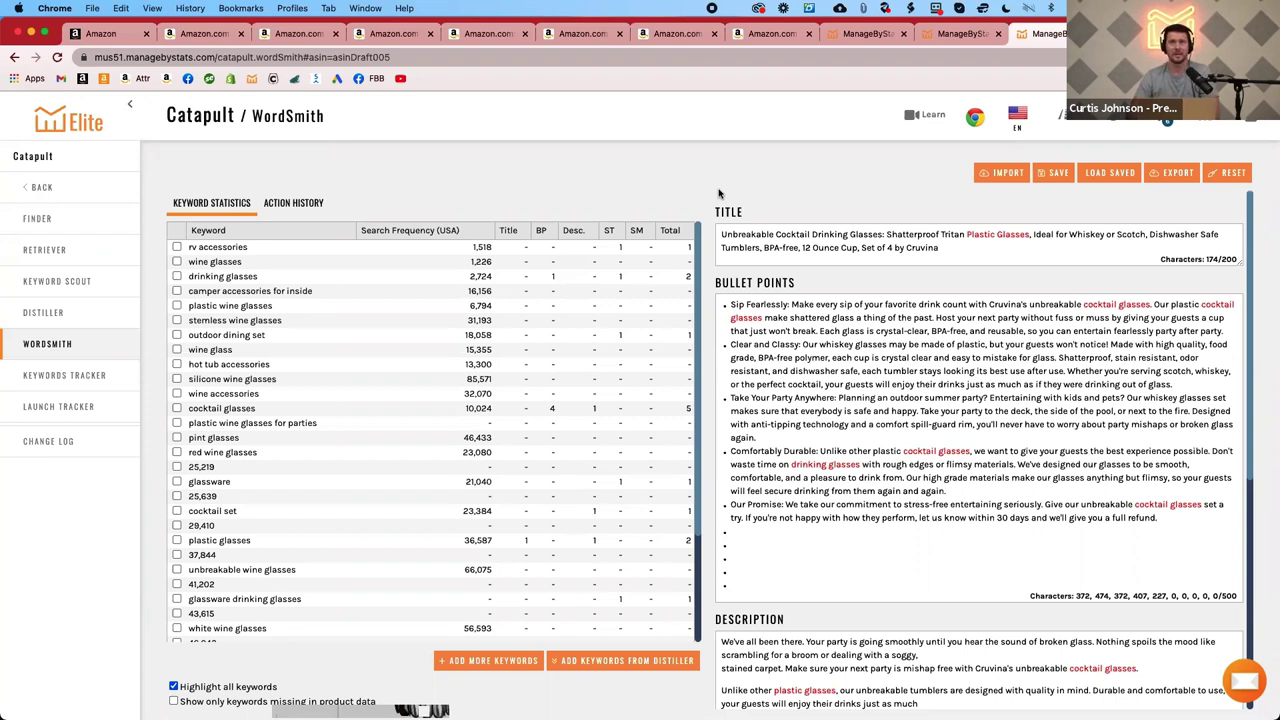
{"action": "key", "text": "super+f"}
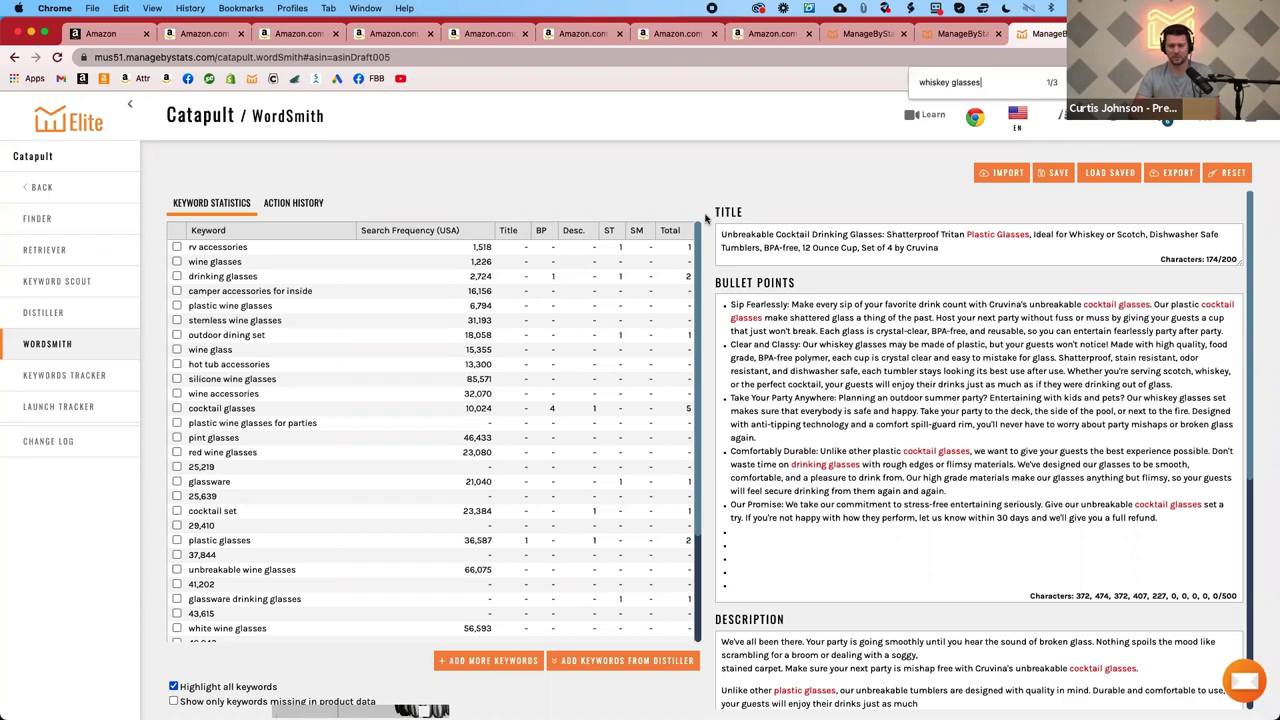
Return to Keywords Tracker and examine the search frequency ranks of "whiskey glasses", "plastic whiskey glasses" and the CR Cocktail Glasses terms between them.
{"action": "scroll", "coordinate": [428, 287], "scroll_direction": "up", "scroll_amount": 15}
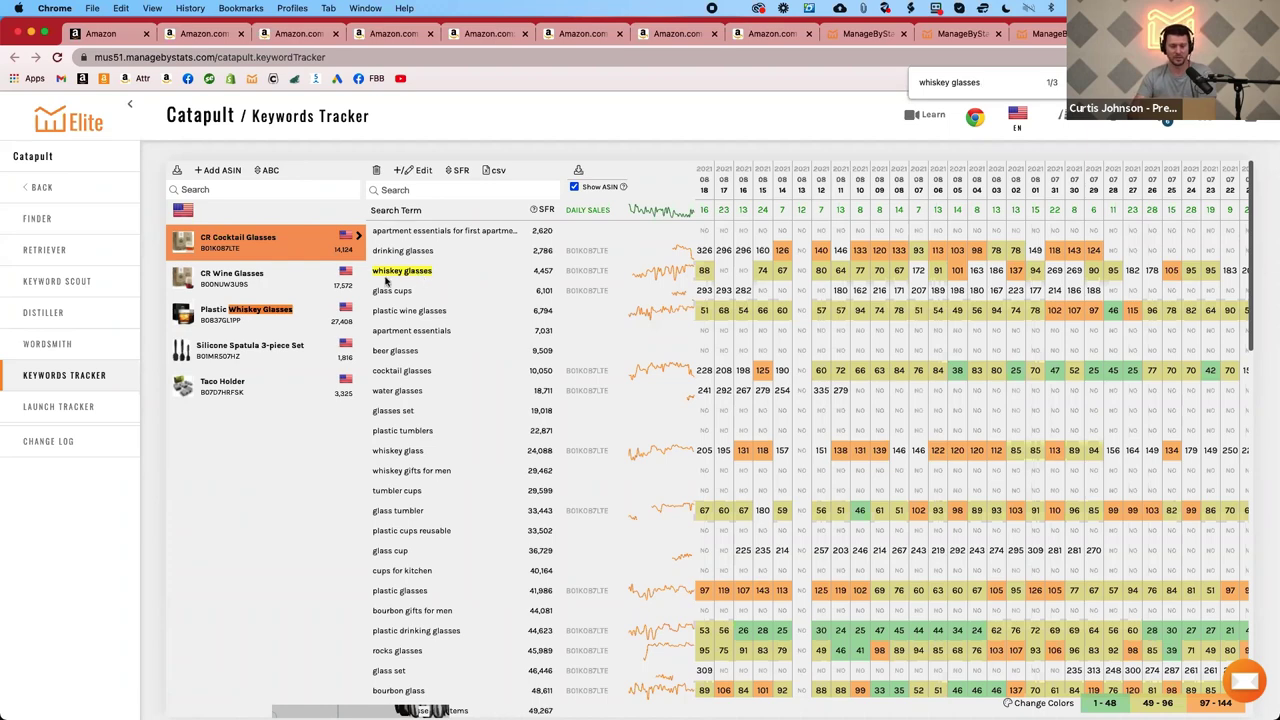
{"action": "scroll", "coordinate": [418, 282], "scroll_direction": "down", "scroll_amount": 2}
{"action": "scroll", "coordinate": [418, 282], "scroll_direction": "down", "scroll_amount": 10}
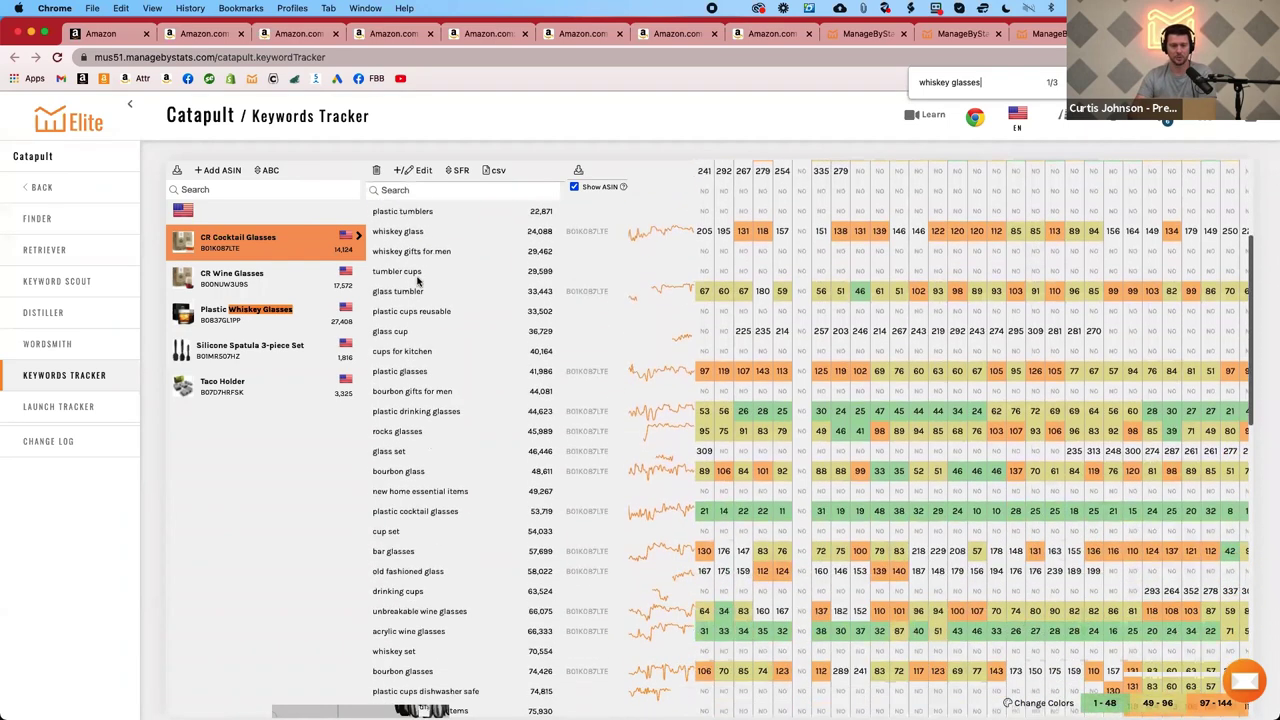
{"action": "scroll", "coordinate": [388, 572], "scroll_direction": "down", "scroll_amount": 3}
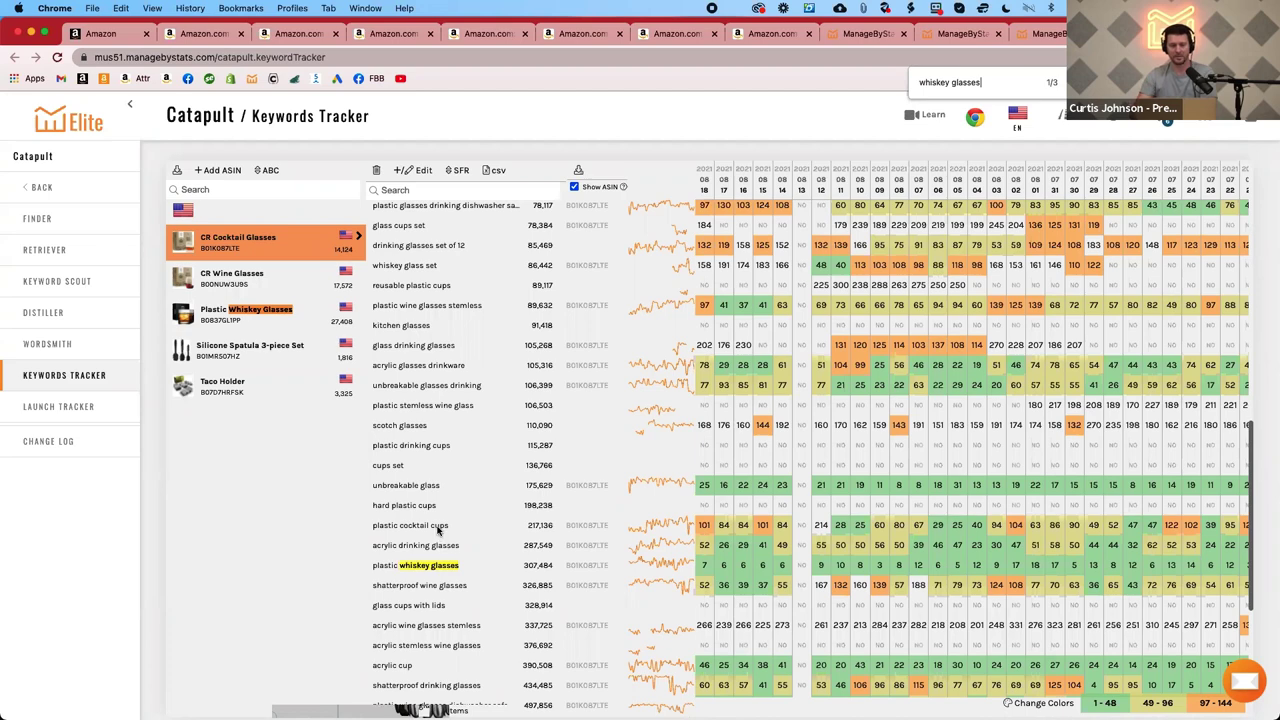
{"action": "scroll", "coordinate": [437, 530], "scroll_direction": "up", "scroll_amount": 10}
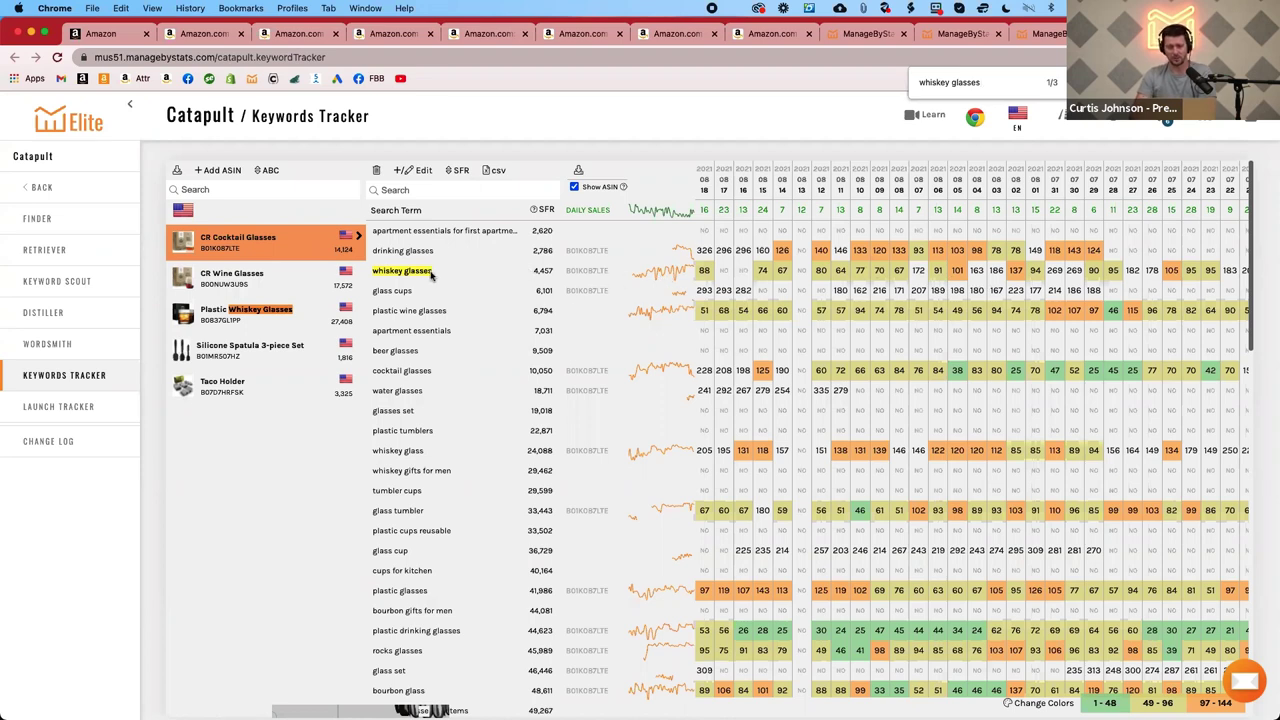
{"action": "scroll", "coordinate": [432, 277], "scroll_direction": "down", "scroll_amount": 5}
{"action": "scroll", "coordinate": [432, 277], "scroll_direction": "down", "scroll_amount": 4}
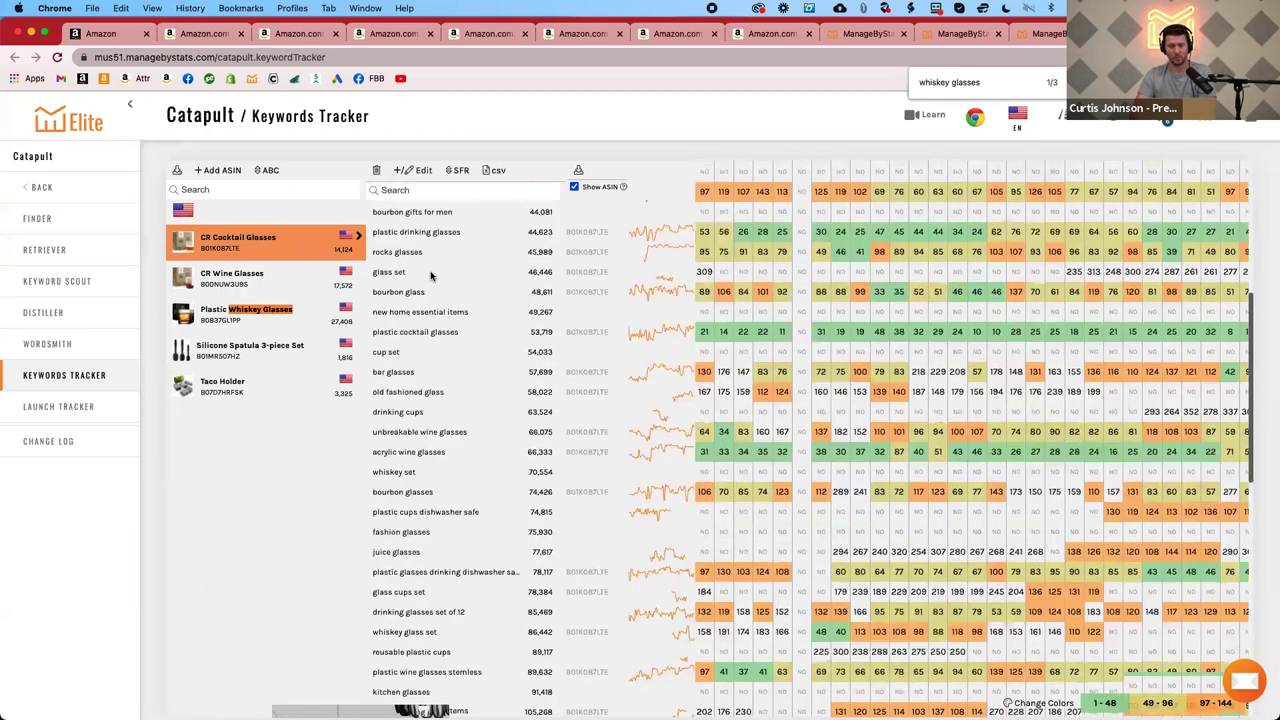
{"action": "scroll", "coordinate": [432, 277], "scroll_direction": "down", "scroll_amount": 12}
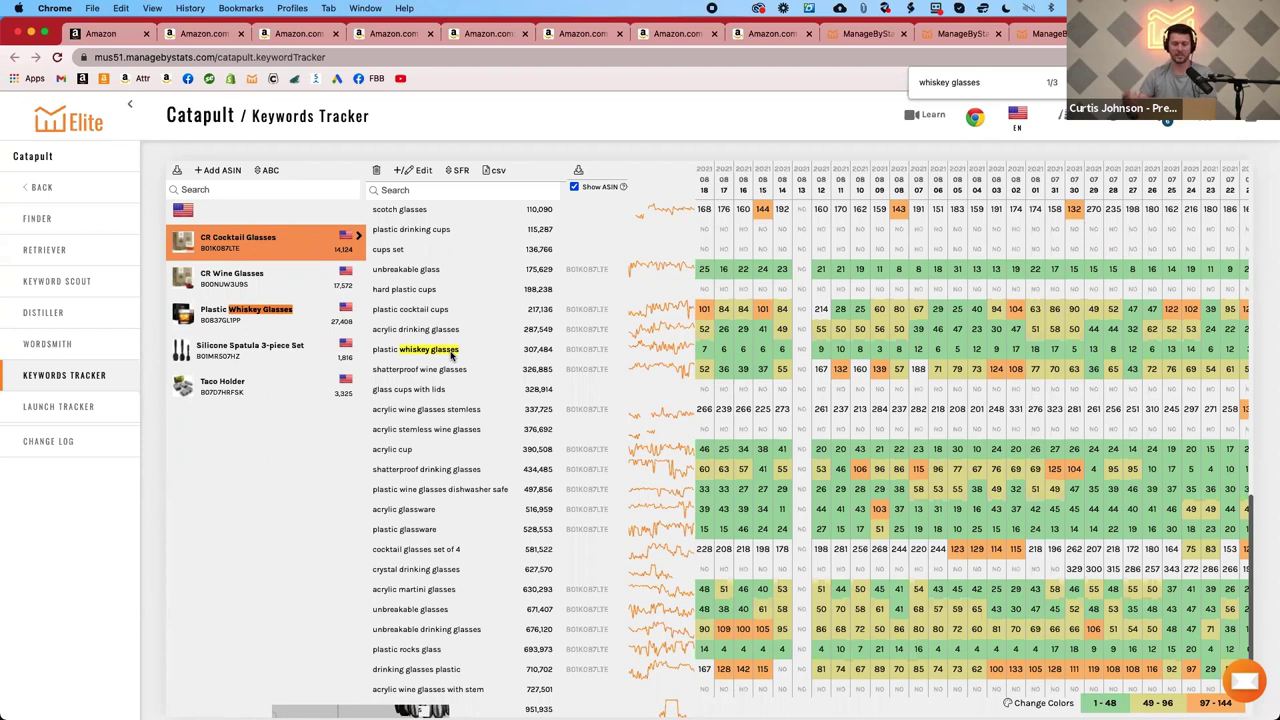
{"action": "scroll", "coordinate": [422, 322], "scroll_direction": "up", "scroll_amount": 3}
{"action": "scroll", "coordinate": [422, 322], "scroll_direction": "up", "scroll_amount": 15}
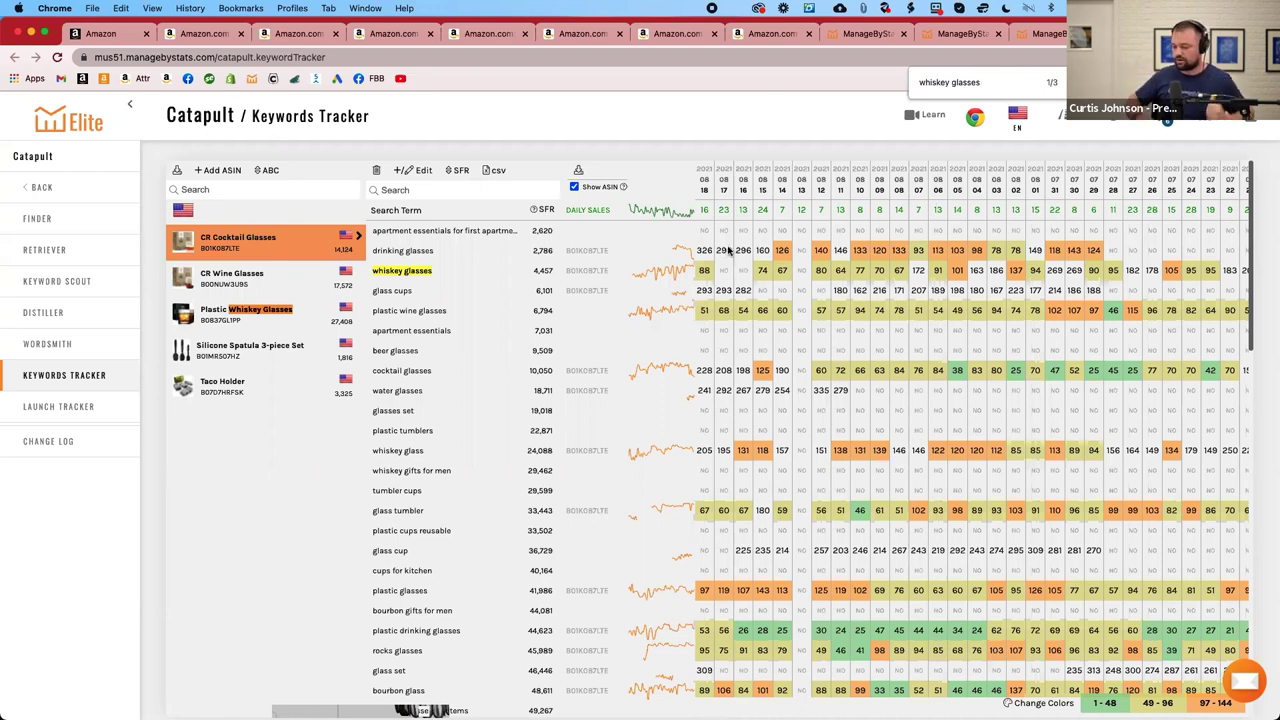
Glance at the bike keywords in Keyword Scout and reopen the Plastic Whiskey Glasses rankings in Keywords Tracker.
{"action": "left_click", "coordinate": [873, 34]}
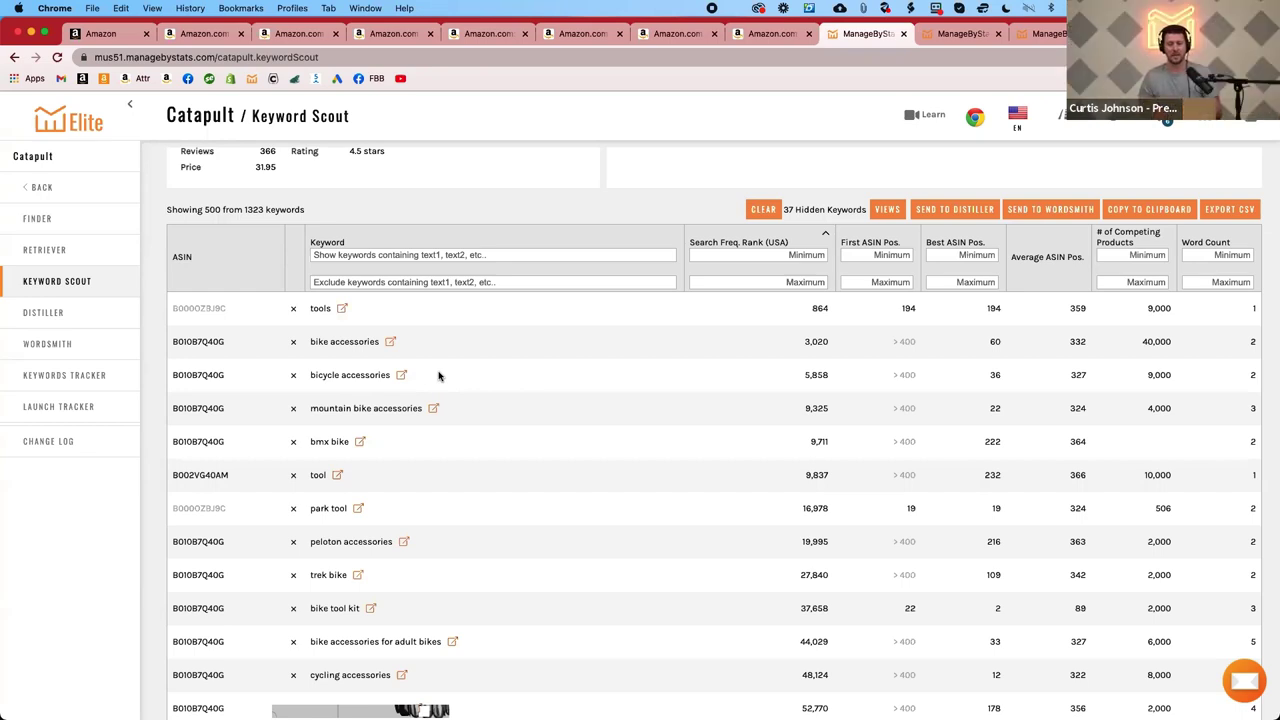
{"action": "key", "text": "super+f"}
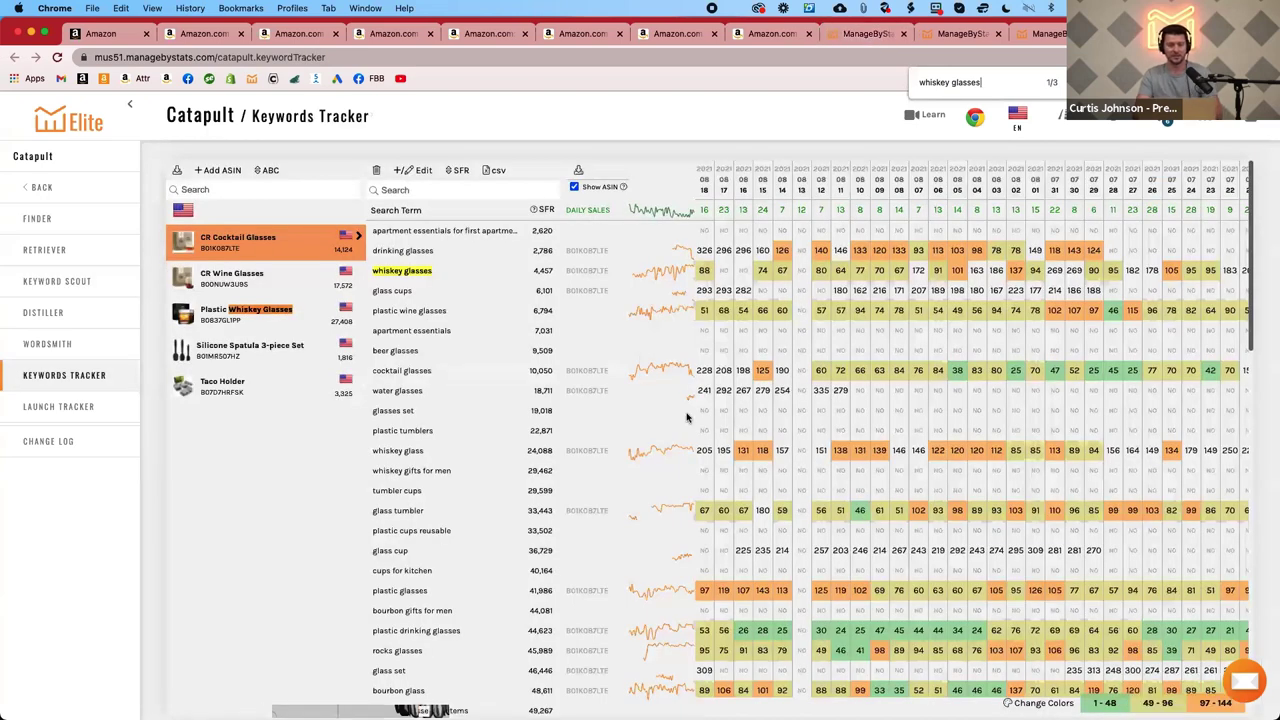
{"action": "left_click", "coordinate": [217, 318]}
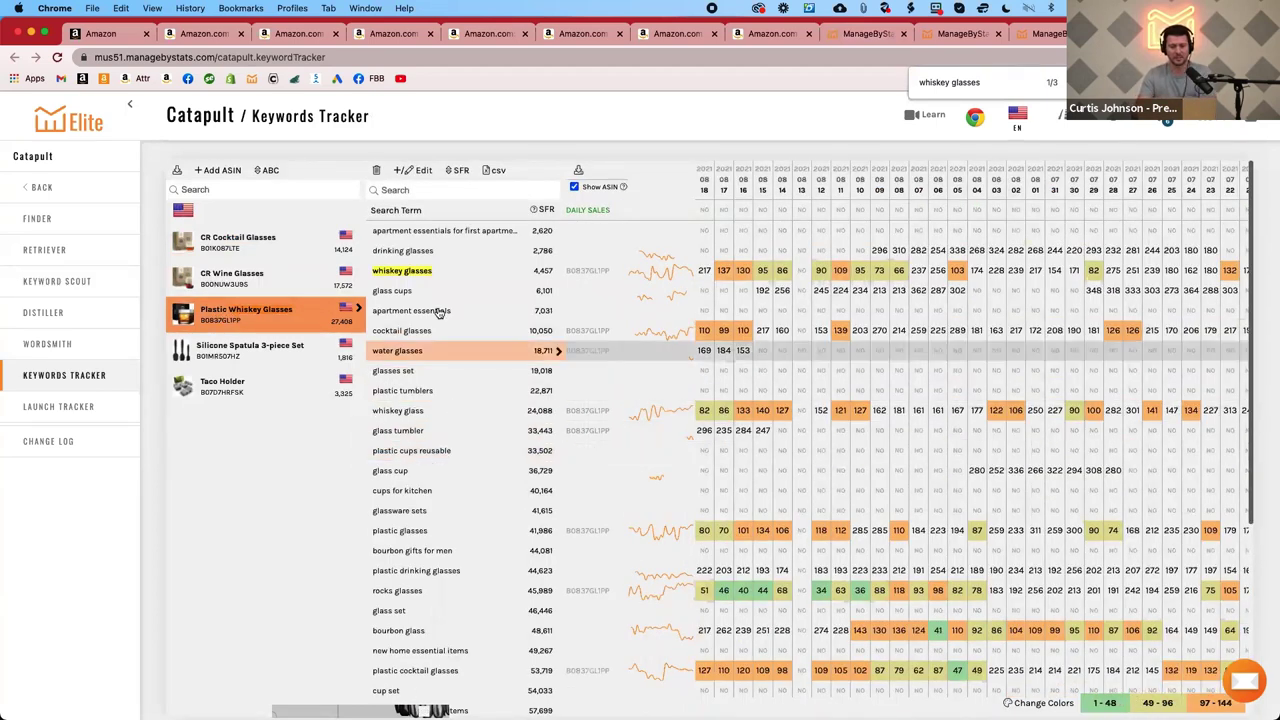
Review the bike accessory and tool keywords with their search frequency ranks and ASIN positions in Keyword Scout.
{"action": "left_click", "coordinate": [872, 34]}
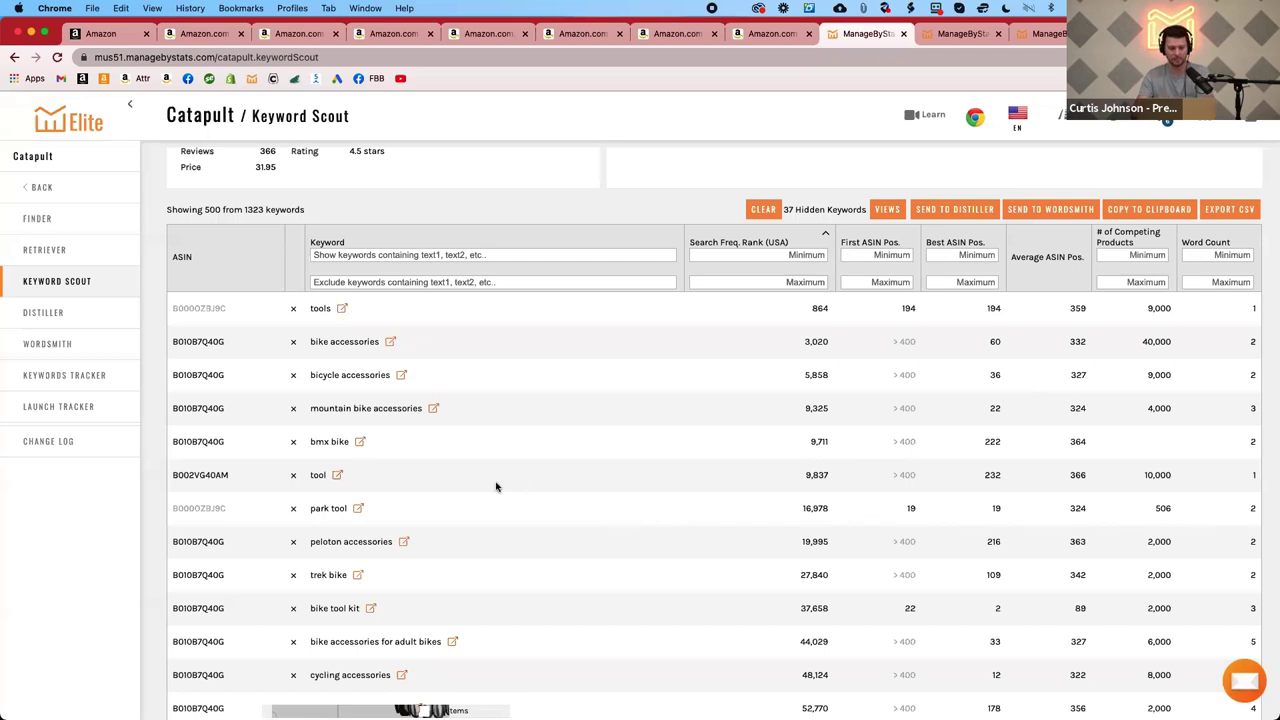
{"action": "scroll", "coordinate": [496, 487], "scroll_direction": "down", "scroll_amount": 2}
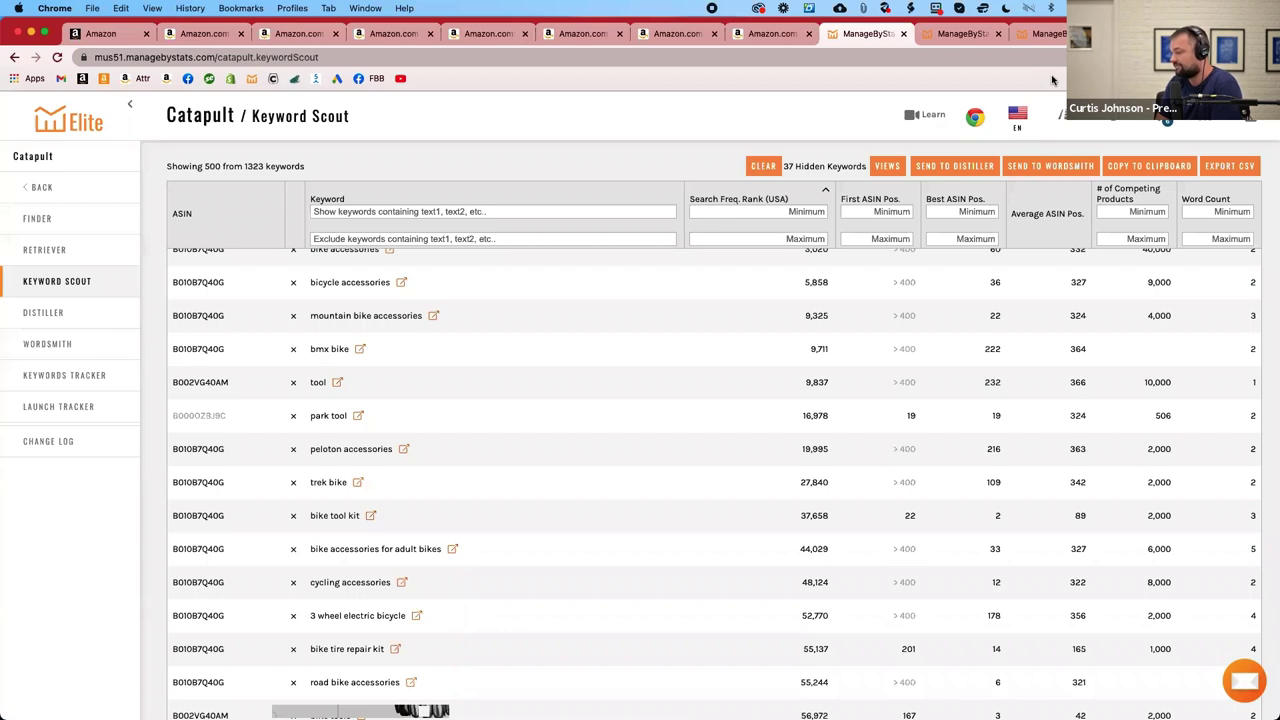
{"action": "left_click", "coordinate": [957, 35]}
{"action": "left_click", "coordinate": [866, 33]}
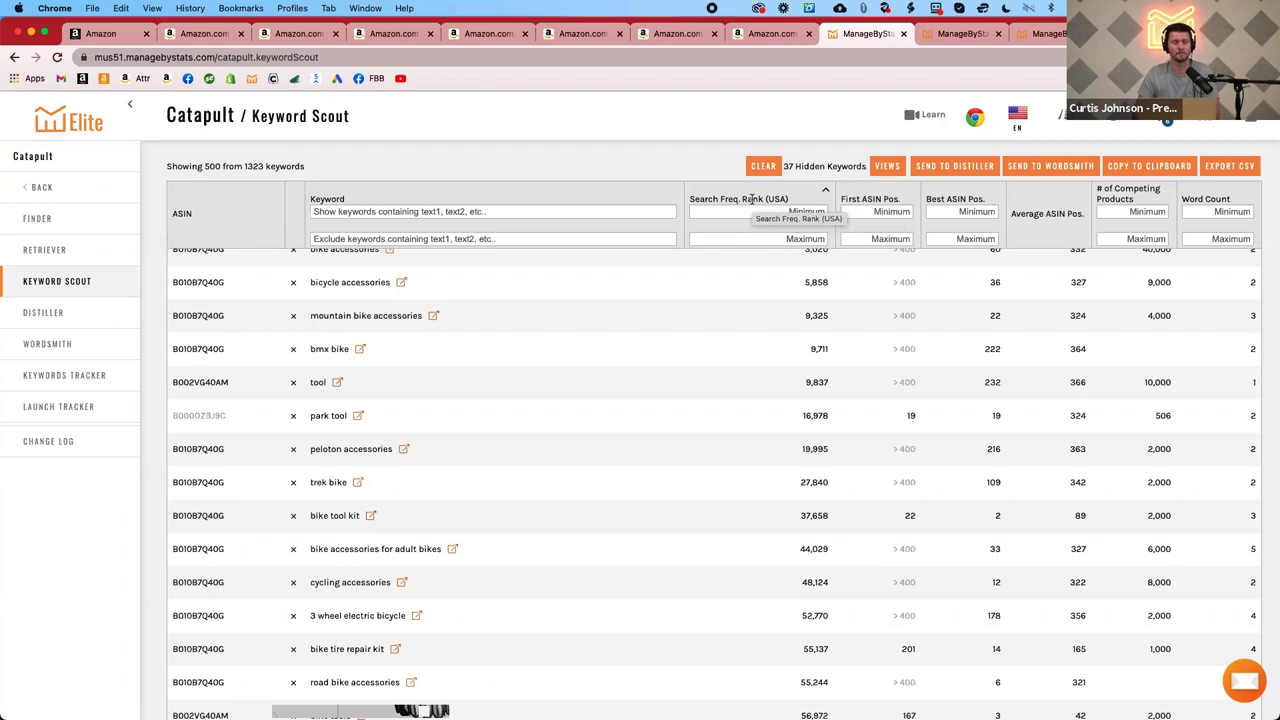
Return to the Amazon "bike multi tool" results, dismiss the Retriever overlay and rerun the search.
{"action": "scroll", "coordinate": [800, 357], "scroll_direction": "up", "scroll_amount": 5}
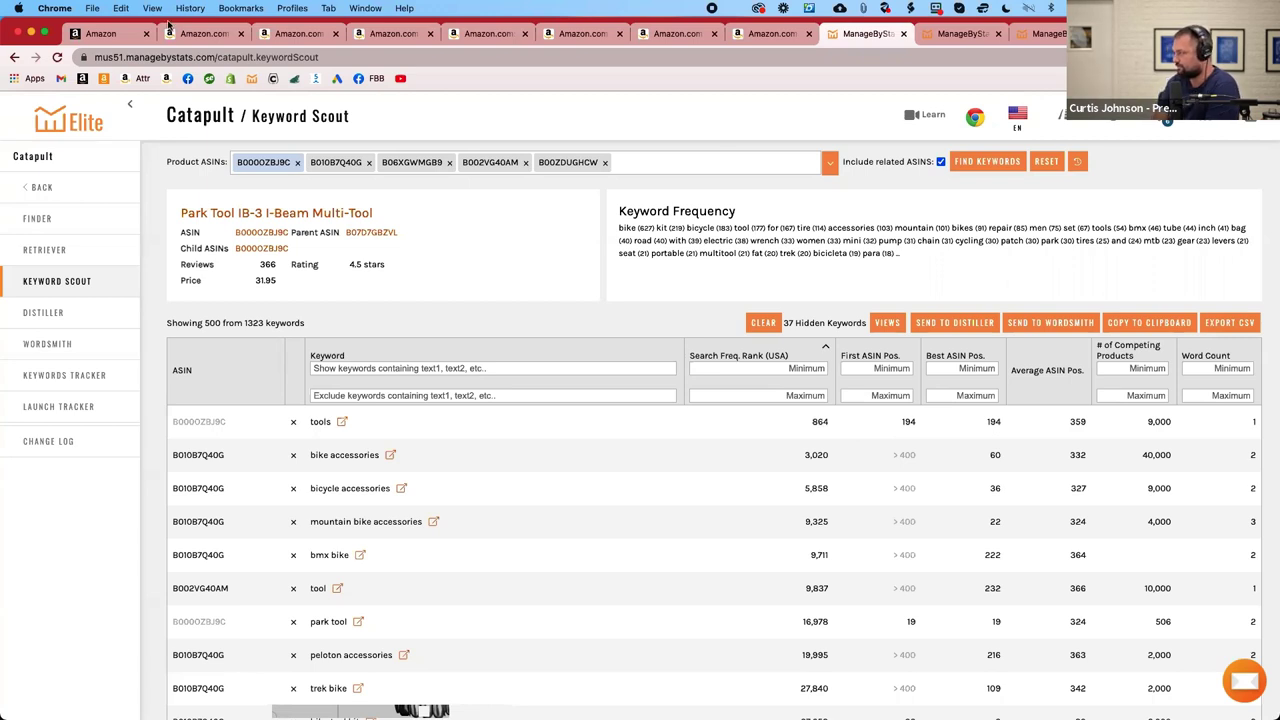
{"action": "left_click", "coordinate": [200, 33]}
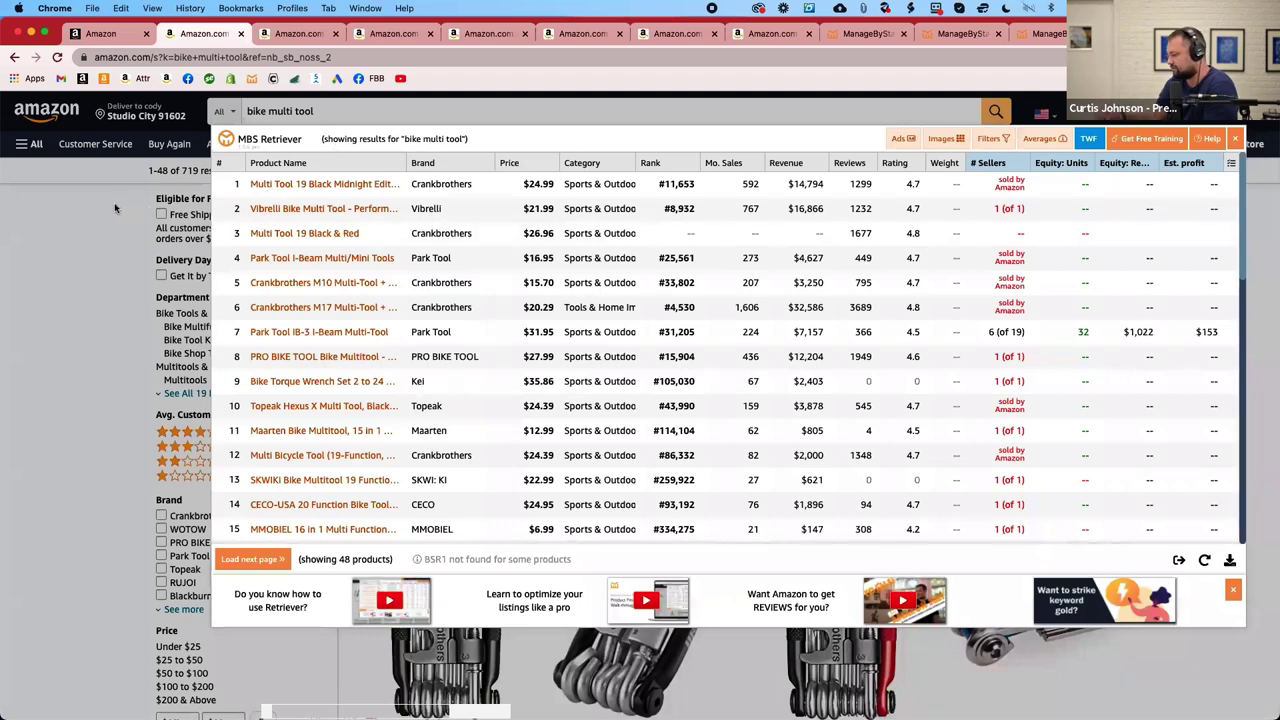
{"action": "left_click", "coordinate": [114, 202]}
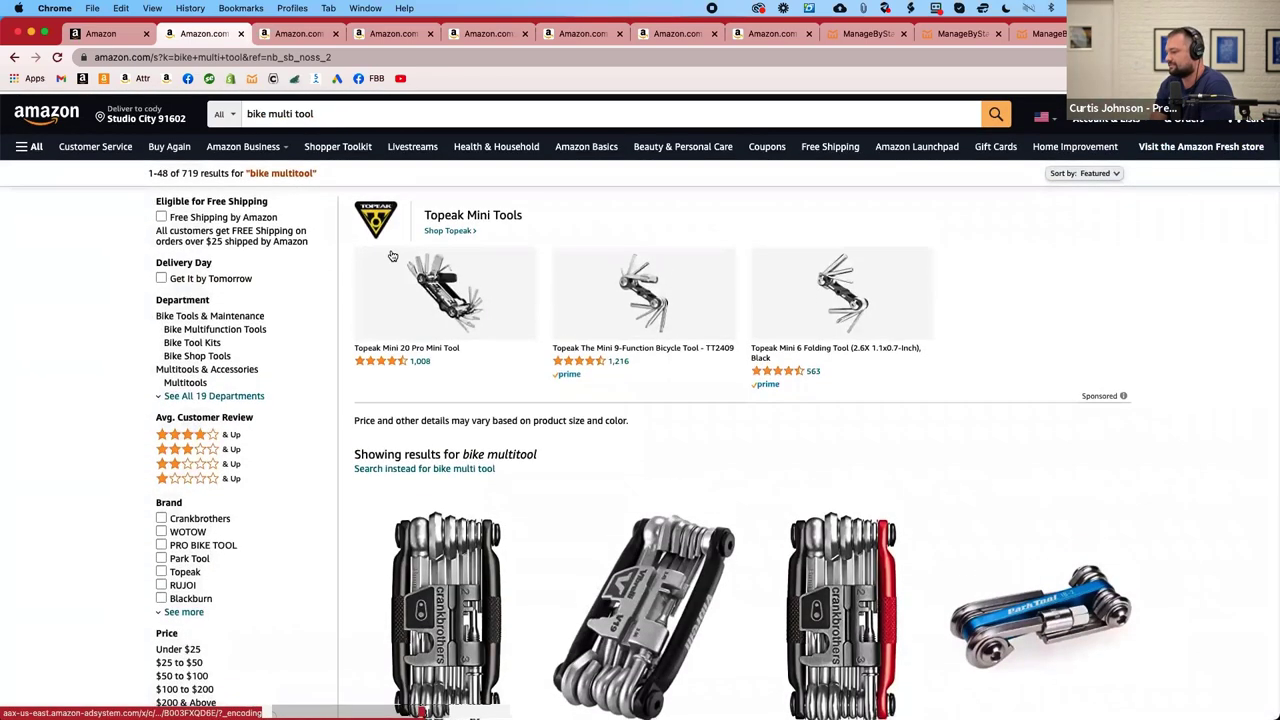
{"action": "left_click", "coordinate": [344, 113]}
{"action": "key", "text": "Return"}
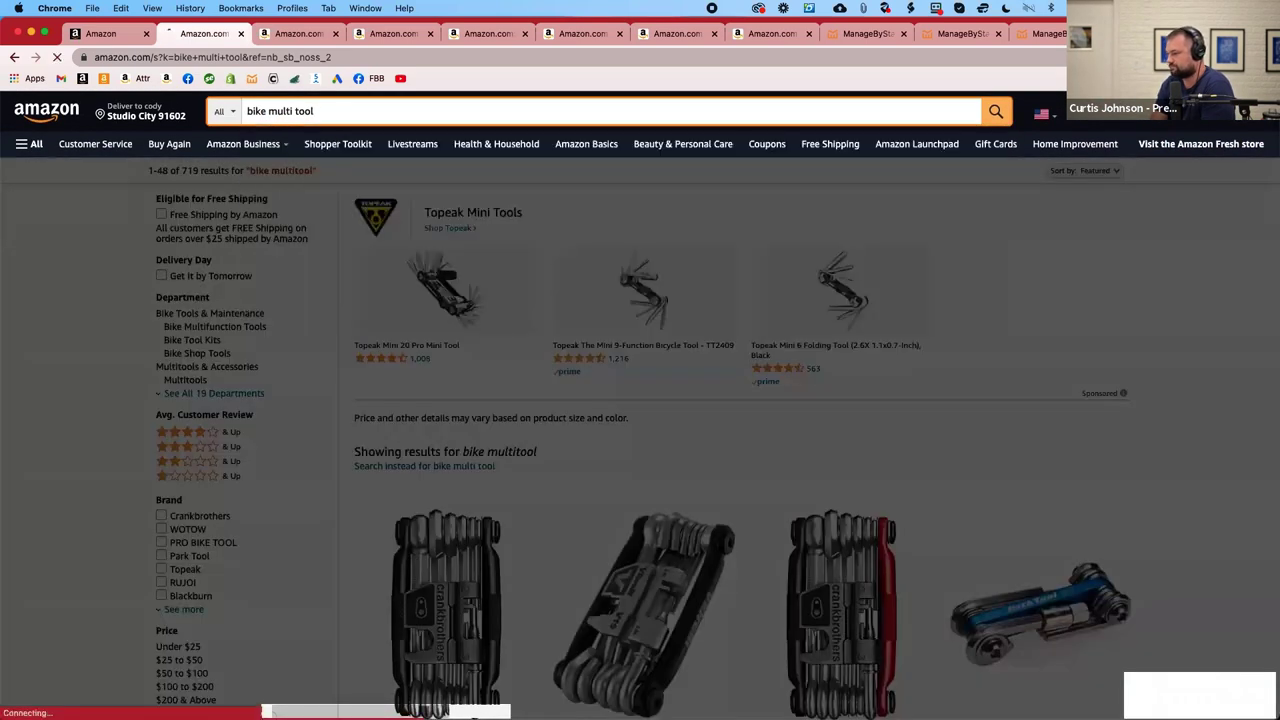
Examine the bike multi-tool listings in the Amazon results, including brands, prices and review counts, and return to Keyword Scout.
{"action": "scroll", "coordinate": [403, 325], "scroll_direction": "down", "scroll_amount": 1}
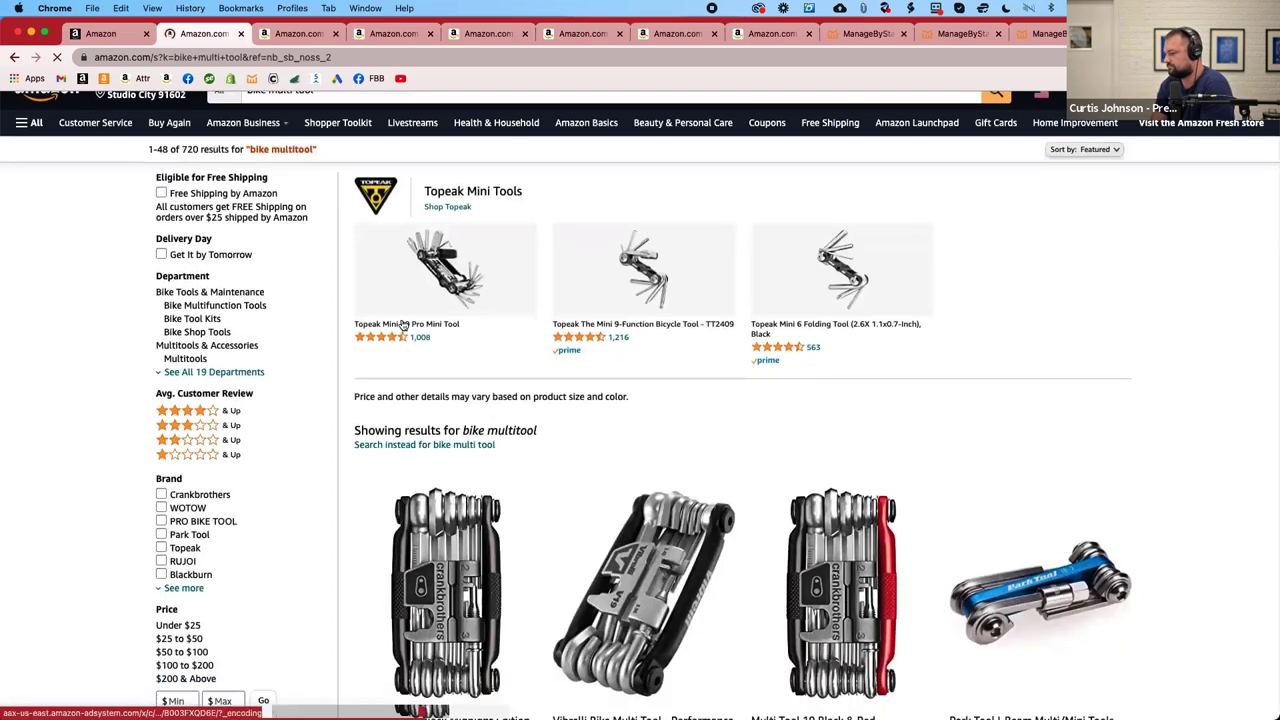
{"action": "scroll", "coordinate": [403, 325], "scroll_direction": "down", "scroll_amount": 5}
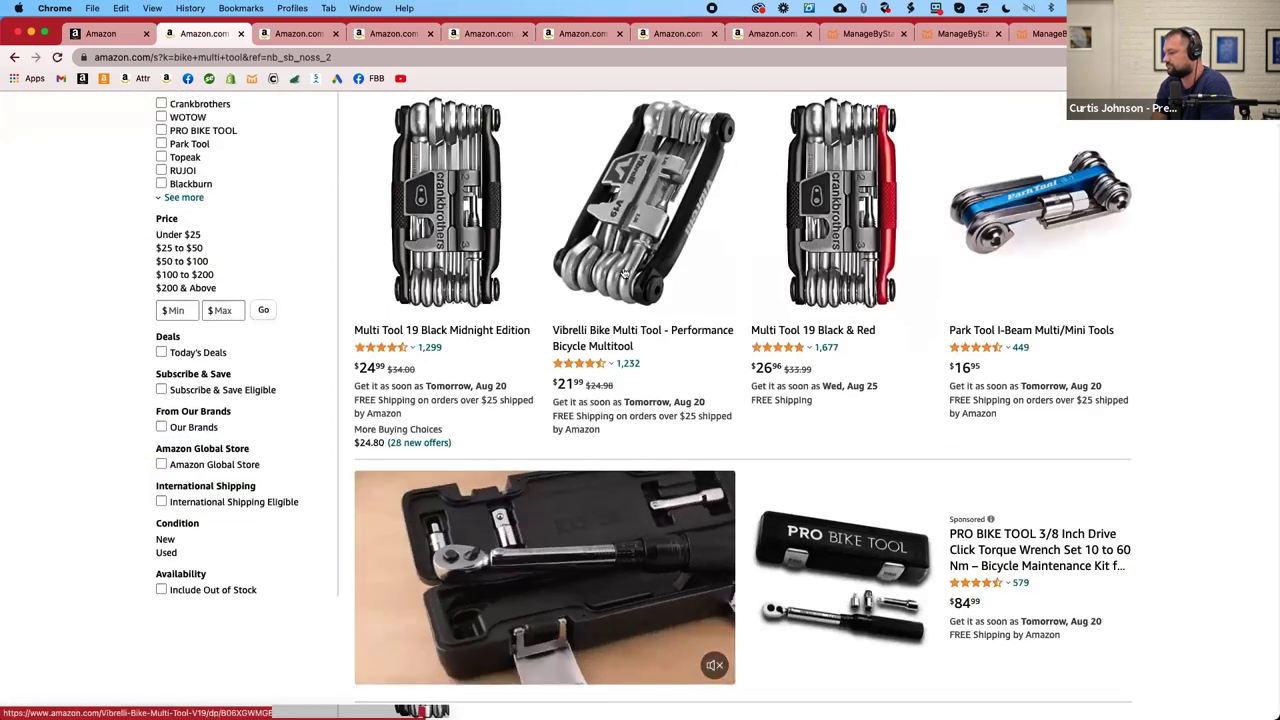
{"action": "scroll", "coordinate": [944, 436], "scroll_direction": "down", "scroll_amount": 3}
{"action": "scroll", "coordinate": [944, 436], "scroll_direction": "down", "scroll_amount": 8}
{"action": "scroll", "coordinate": [944, 436], "scroll_direction": "down", "scroll_amount": 3}
{"action": "scroll", "coordinate": [944, 436], "scroll_direction": "up", "scroll_amount": 5}
{"action": "scroll", "coordinate": [944, 436], "scroll_direction": "down", "scroll_amount": 7}
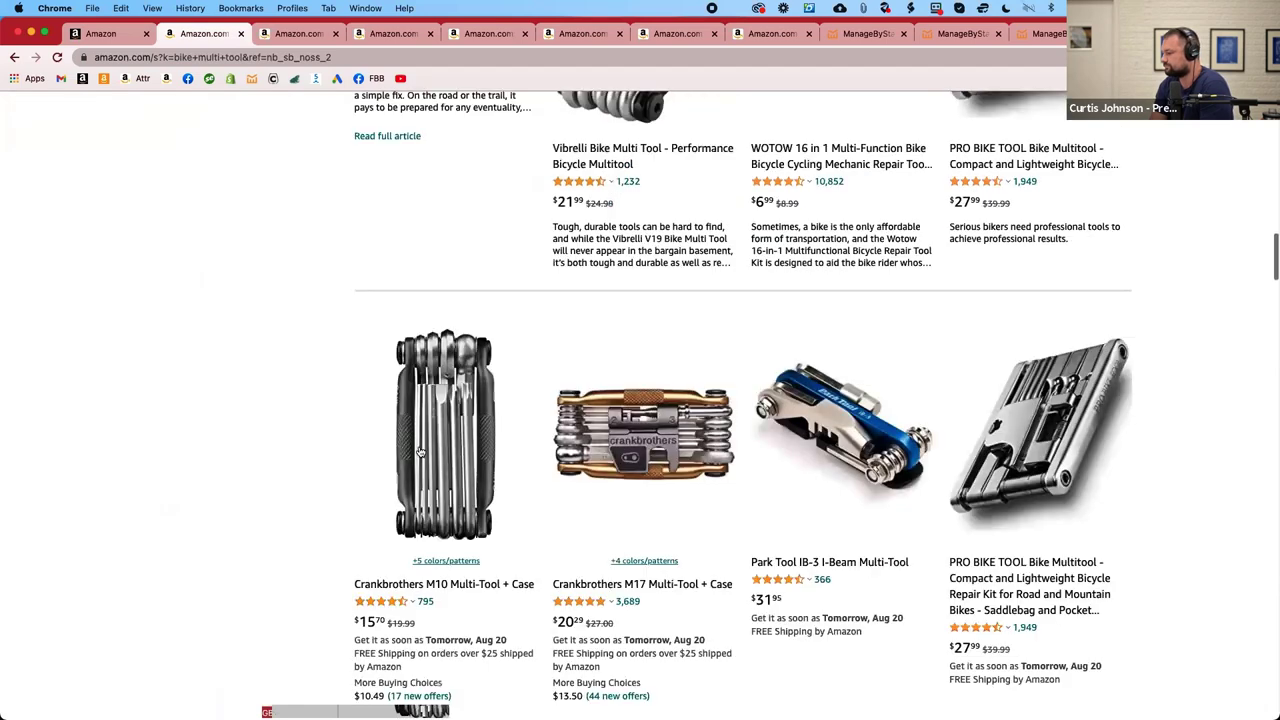
{"action": "scroll", "coordinate": [420, 452], "scroll_direction": "down", "scroll_amount": 3}
{"action": "scroll", "coordinate": [1040, 471], "scroll_direction": "down", "scroll_amount": 2}
{"action": "scroll", "coordinate": [1044, 485], "scroll_direction": "down", "scroll_amount": 5}
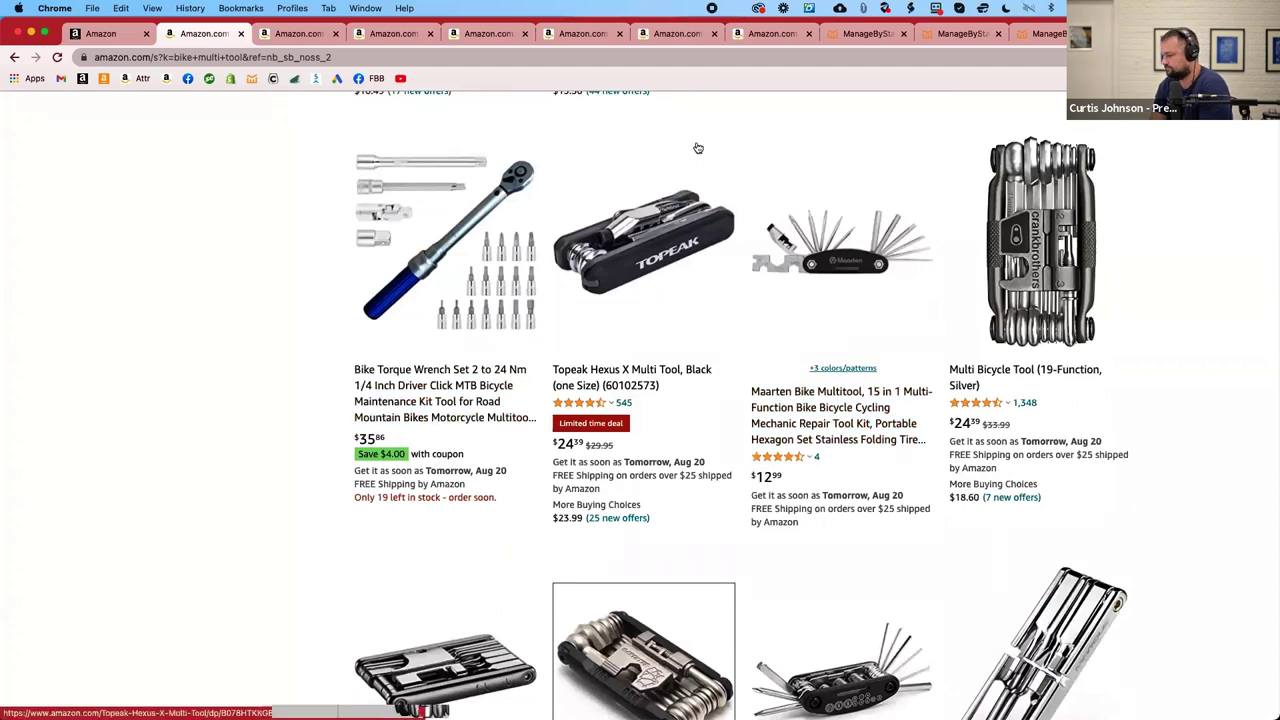
{"action": "left_click", "coordinate": [868, 33]}
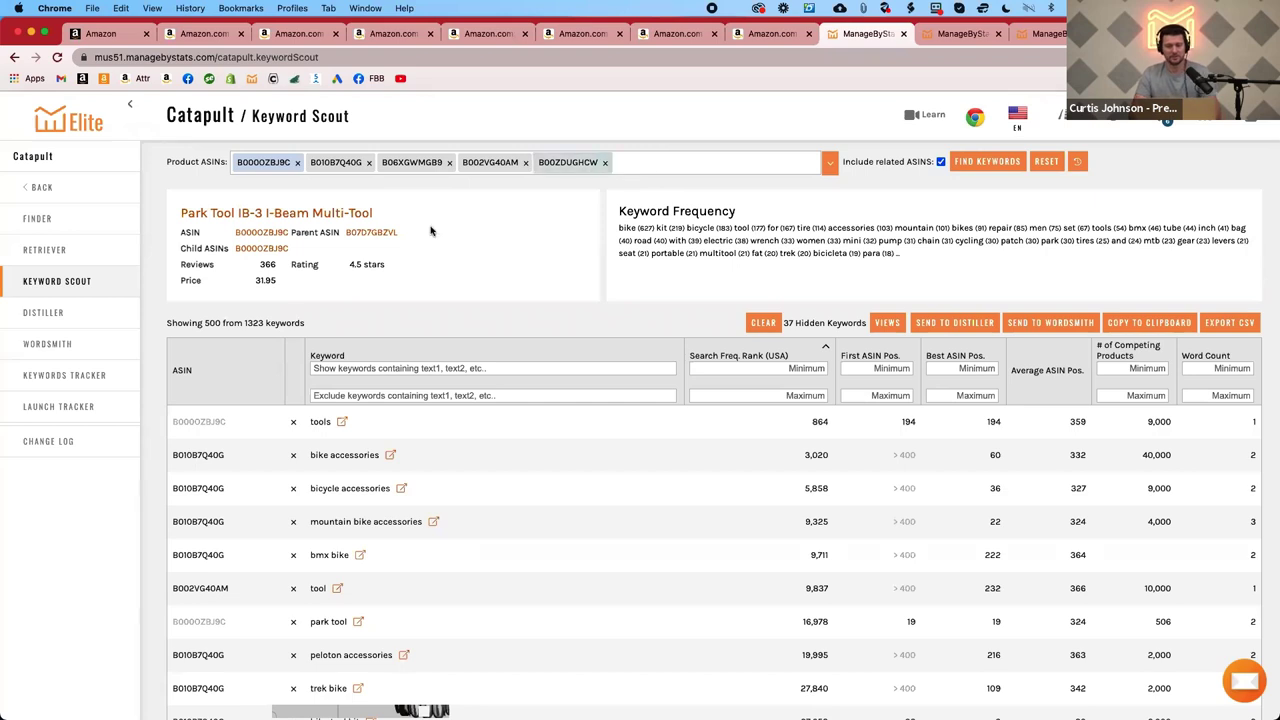
From the Park Tool IB-3 product page, search all Amazon departments for "pop it fidget toys".
{"action": "left_click", "coordinate": [766, 33]}
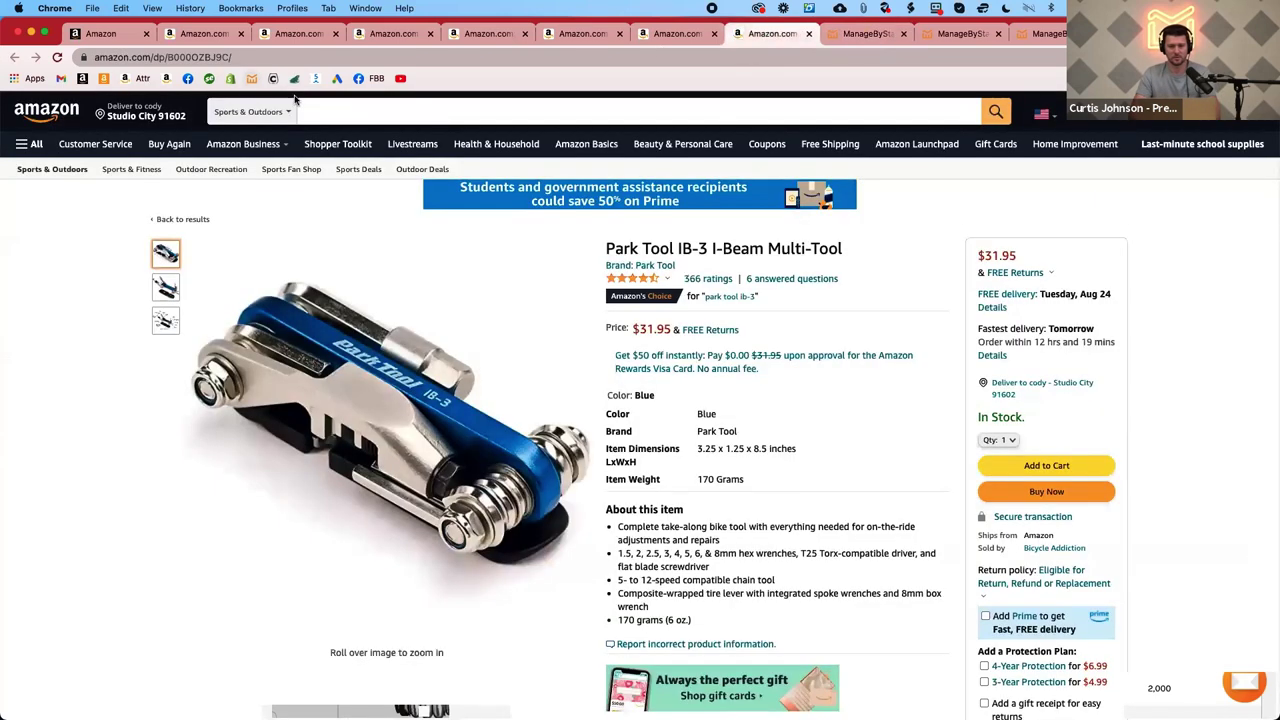
{"action": "left_click", "coordinate": [313, 114]}
{"action": "left_click", "coordinate": [250, 112]}
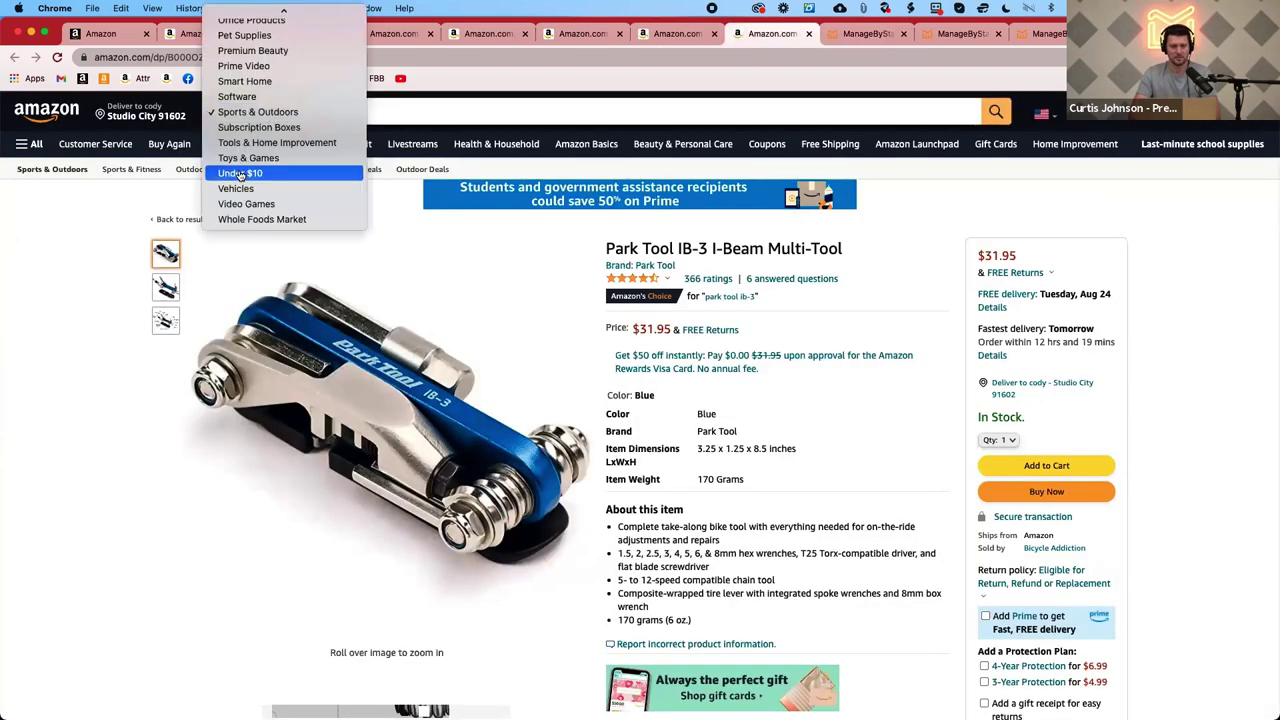
{"action": "scroll", "coordinate": [240, 168], "scroll_direction": "up", "scroll_amount": 10}
{"action": "left_click", "coordinate": [245, 15]}
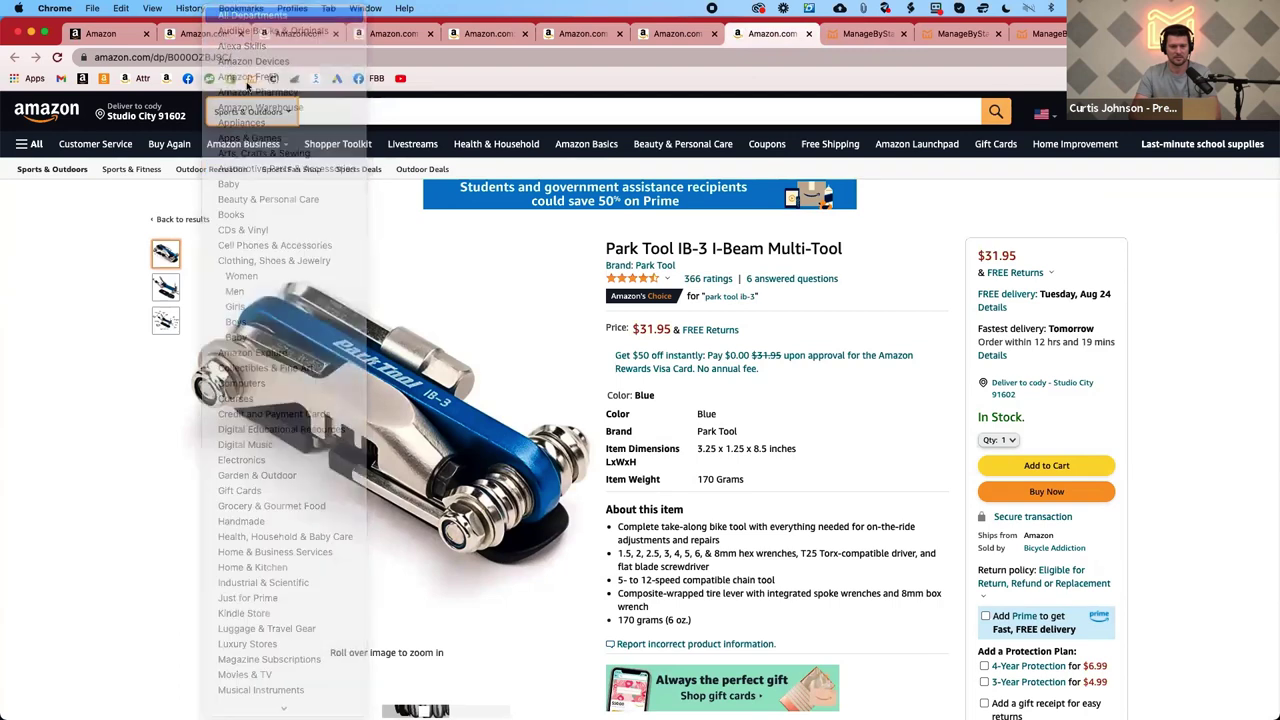
{"action": "type", "text": "poo"}
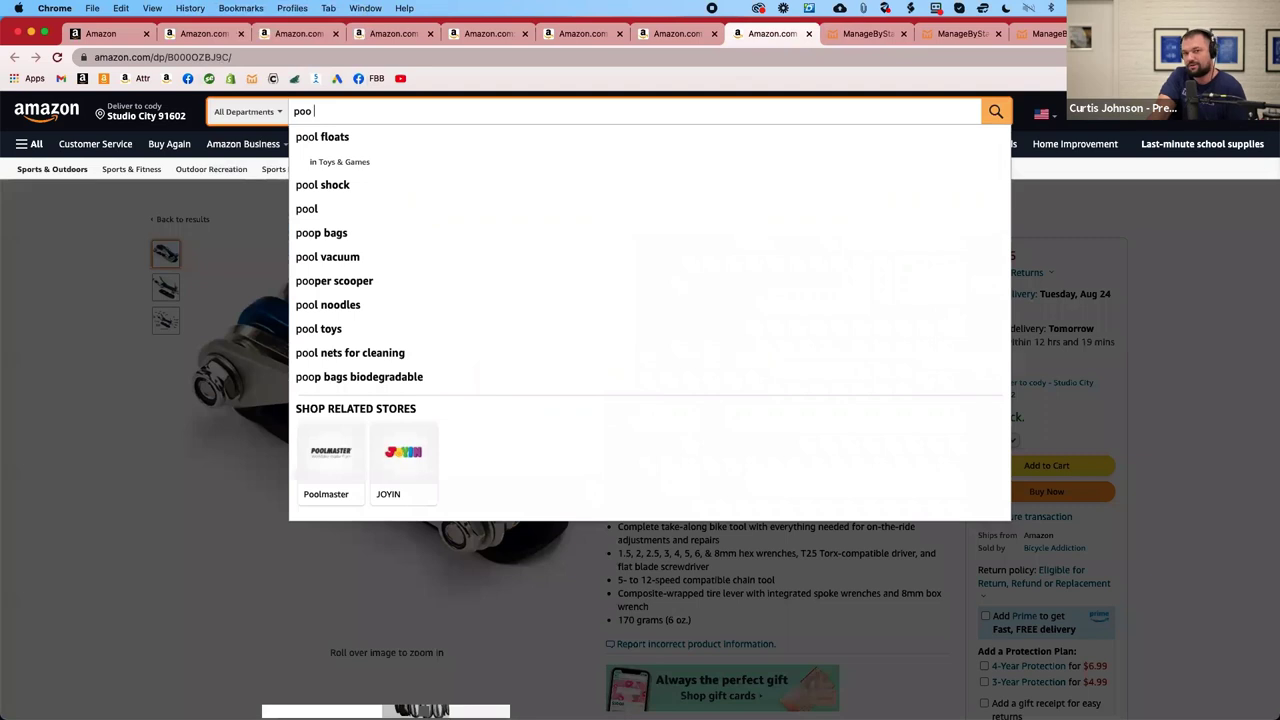
{"action": "type", "text": " it"}
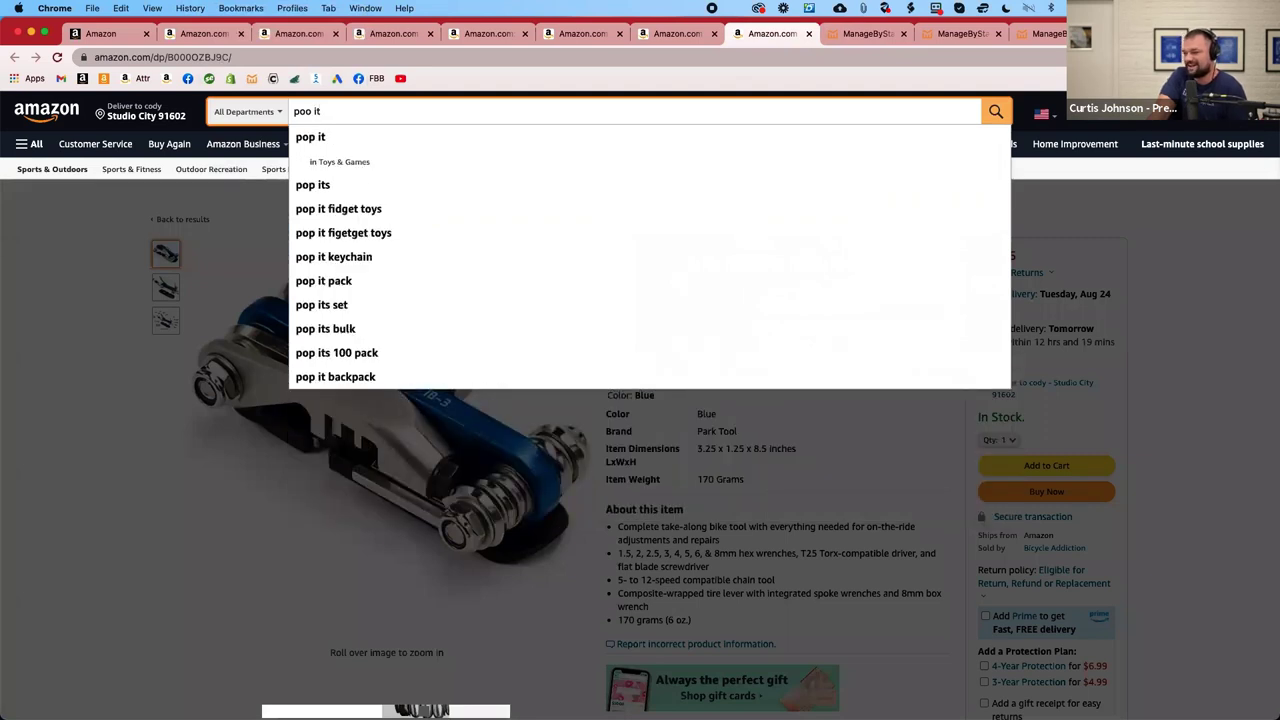
{"action": "left_click", "coordinate": [335, 208]}
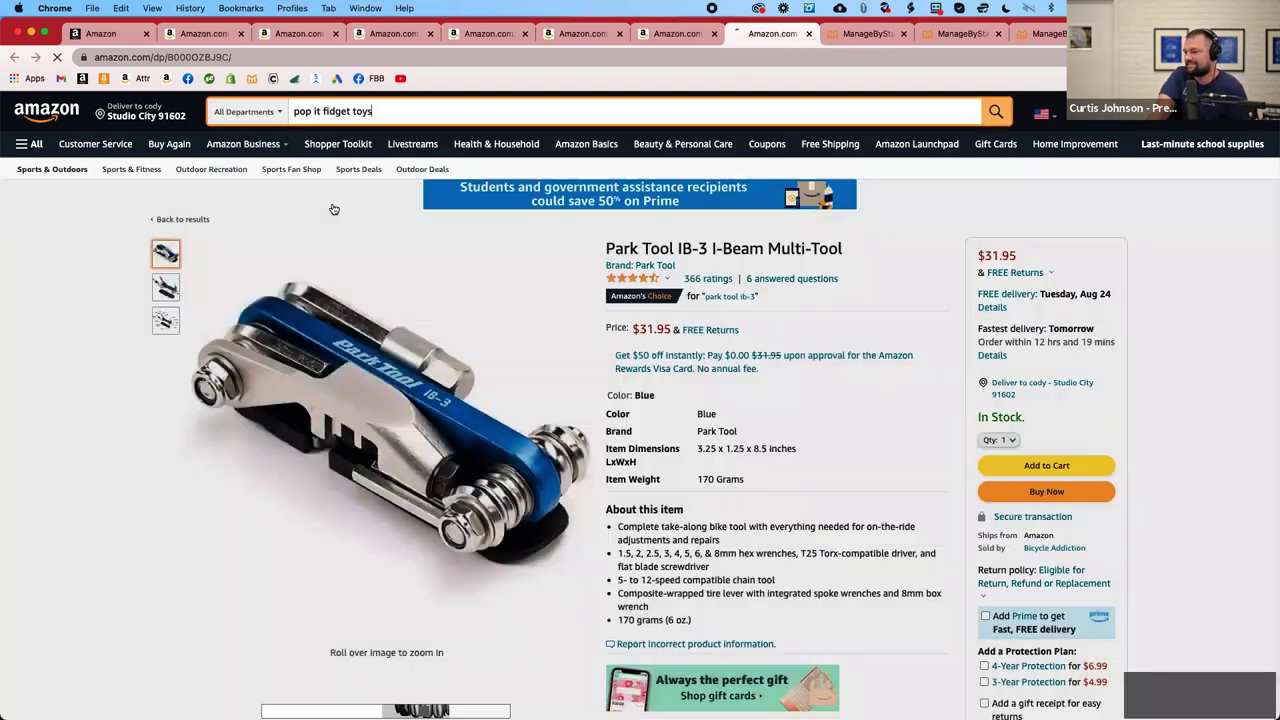
Open the Effacera Pop Fidget SpinnerToys 4 Pack listing in a new tab and copy its ASIN from the page address.
{"action": "scroll", "coordinate": [434, 409], "scroll_direction": "down", "scroll_amount": 5}
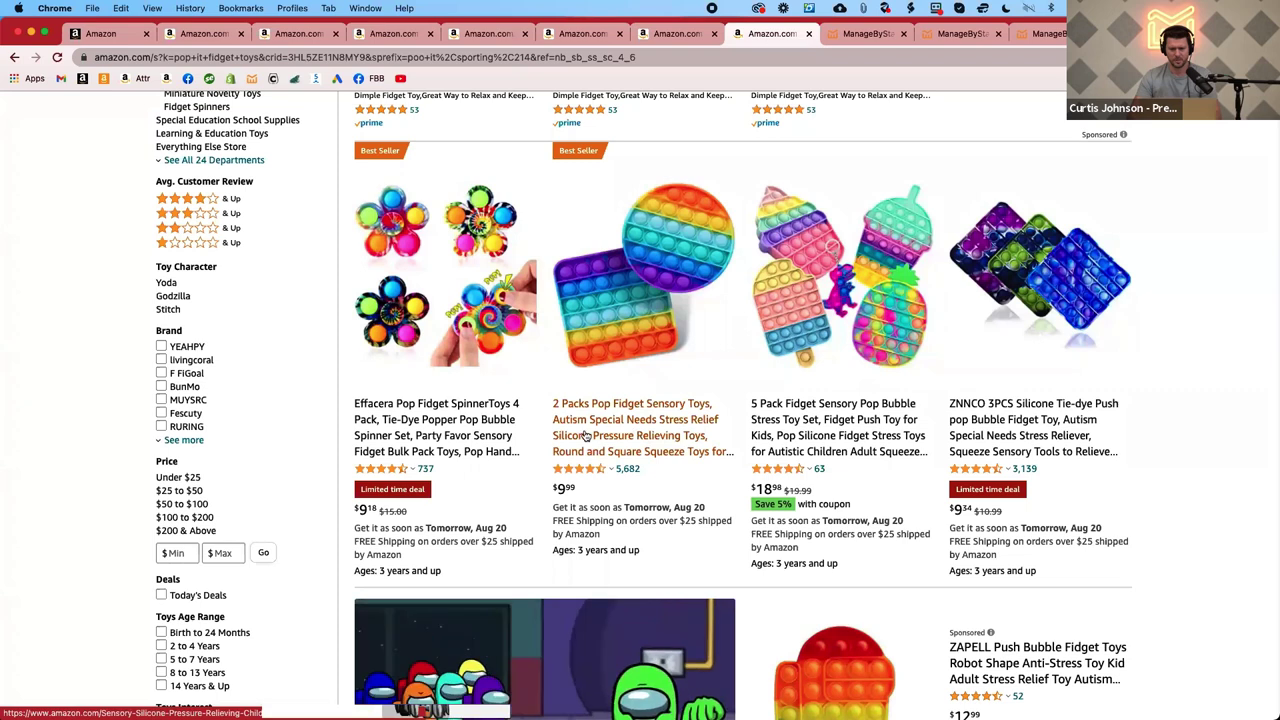
{"action": "left_click", "coordinate": [451, 419]}
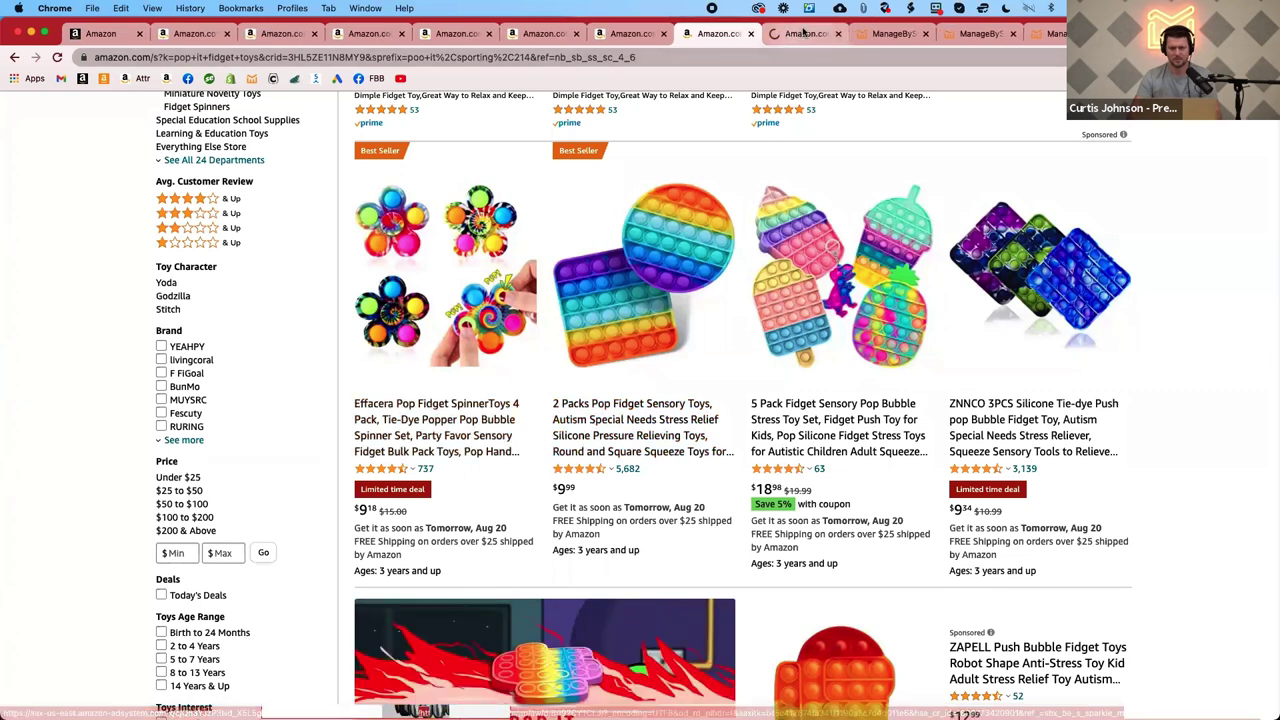
{"action": "double_click", "coordinate": [410, 57]}
{"action": "key", "text": "super+c"}
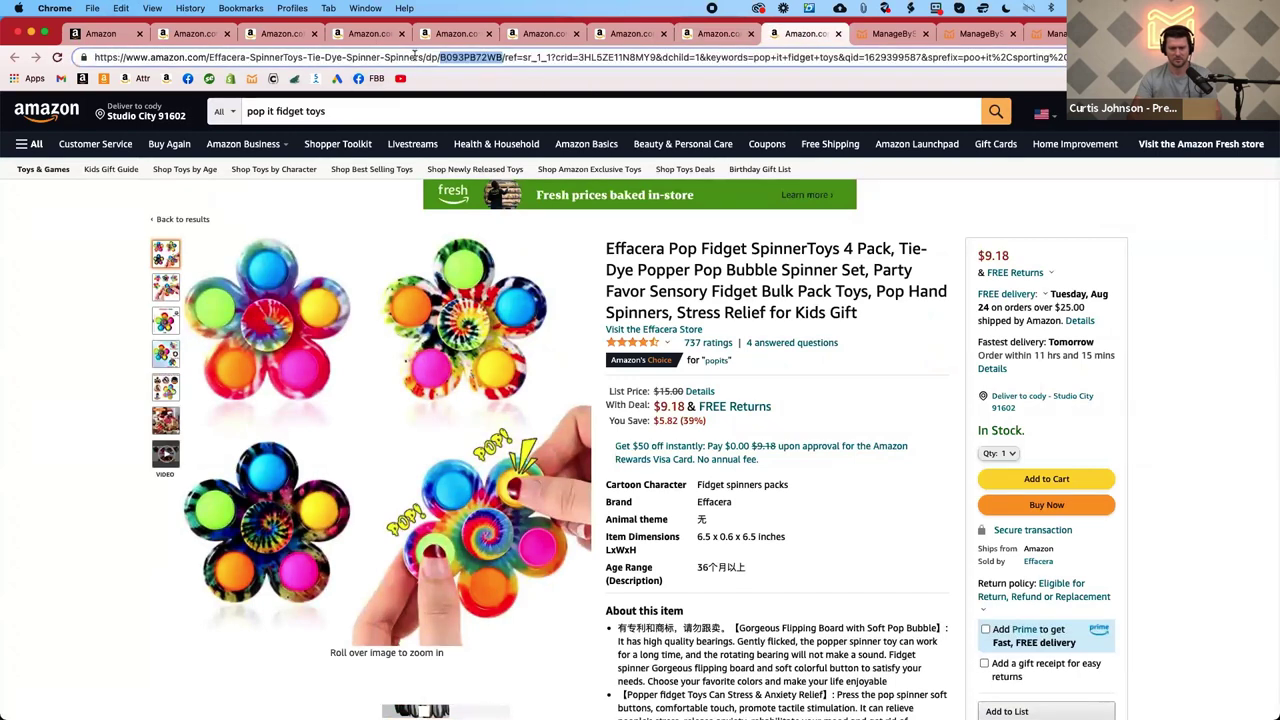
Find keywords for ASIN B093PB72WB alone in Keyword Scout and sort them by ascending US search frequency rank.
{"action": "left_click", "coordinate": [893, 34]}
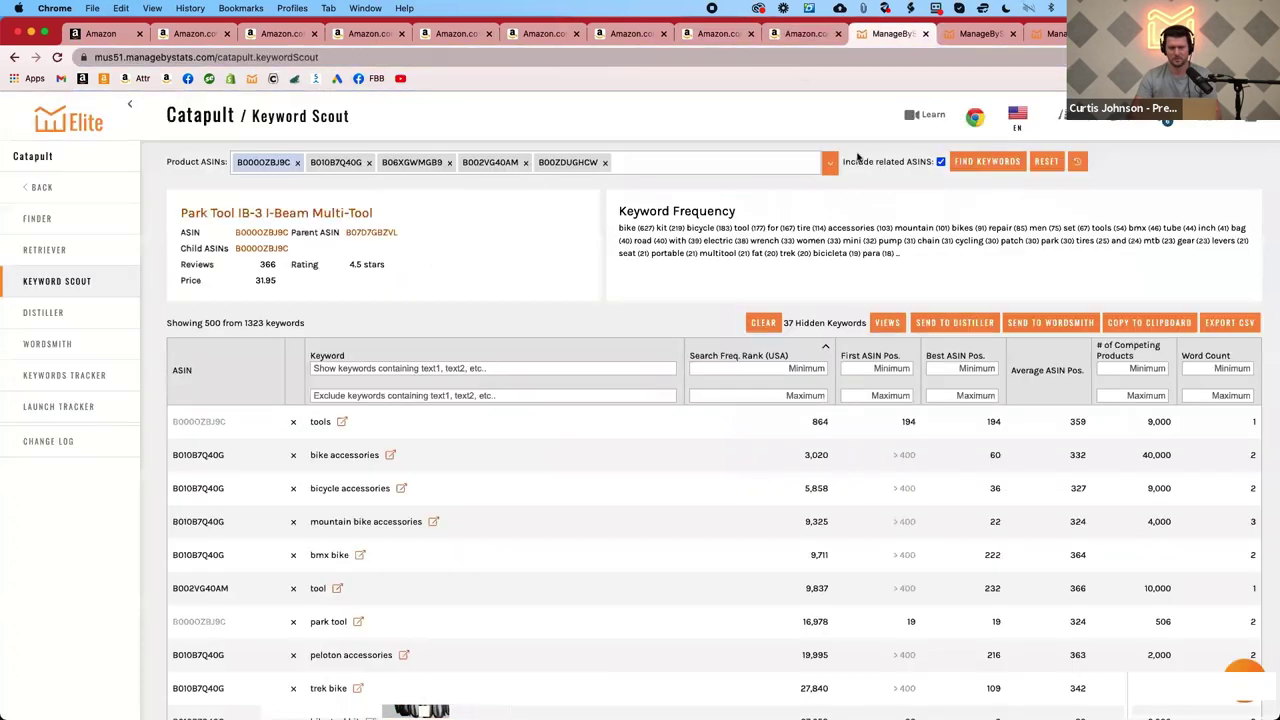
{"action": "left_click", "coordinate": [1040, 163]}
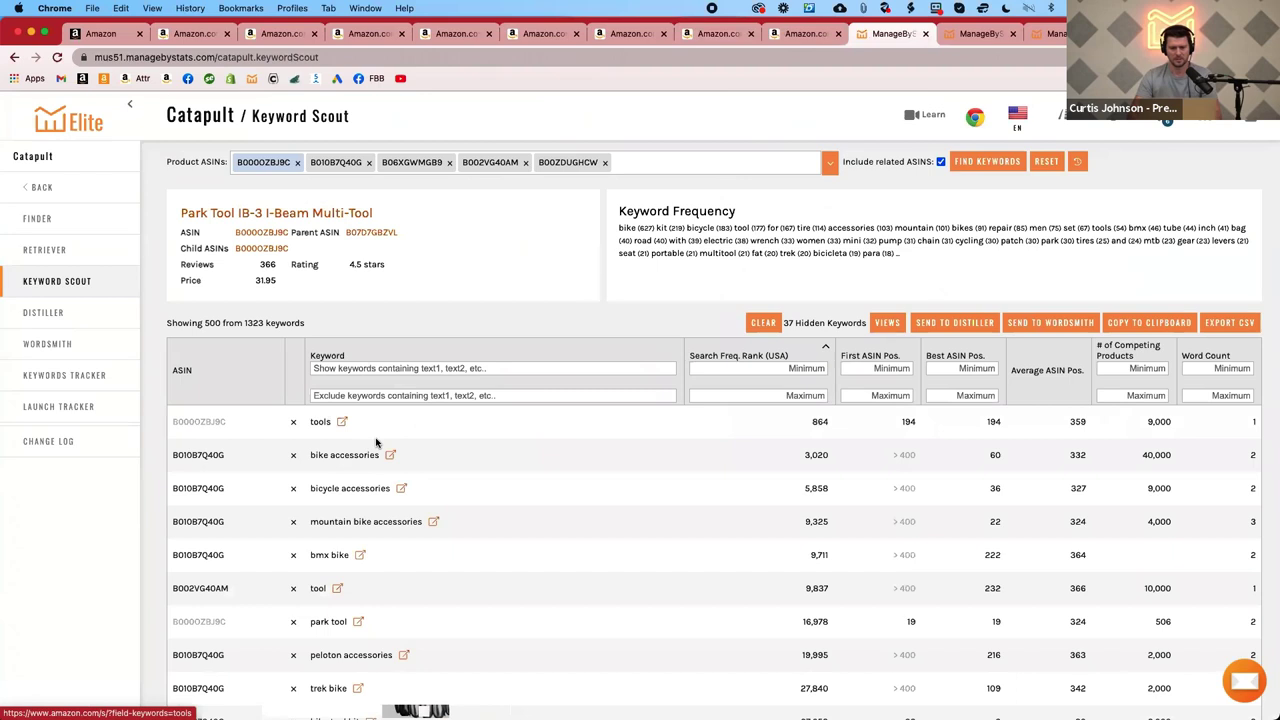
{"action": "key", "text": "super+r"}
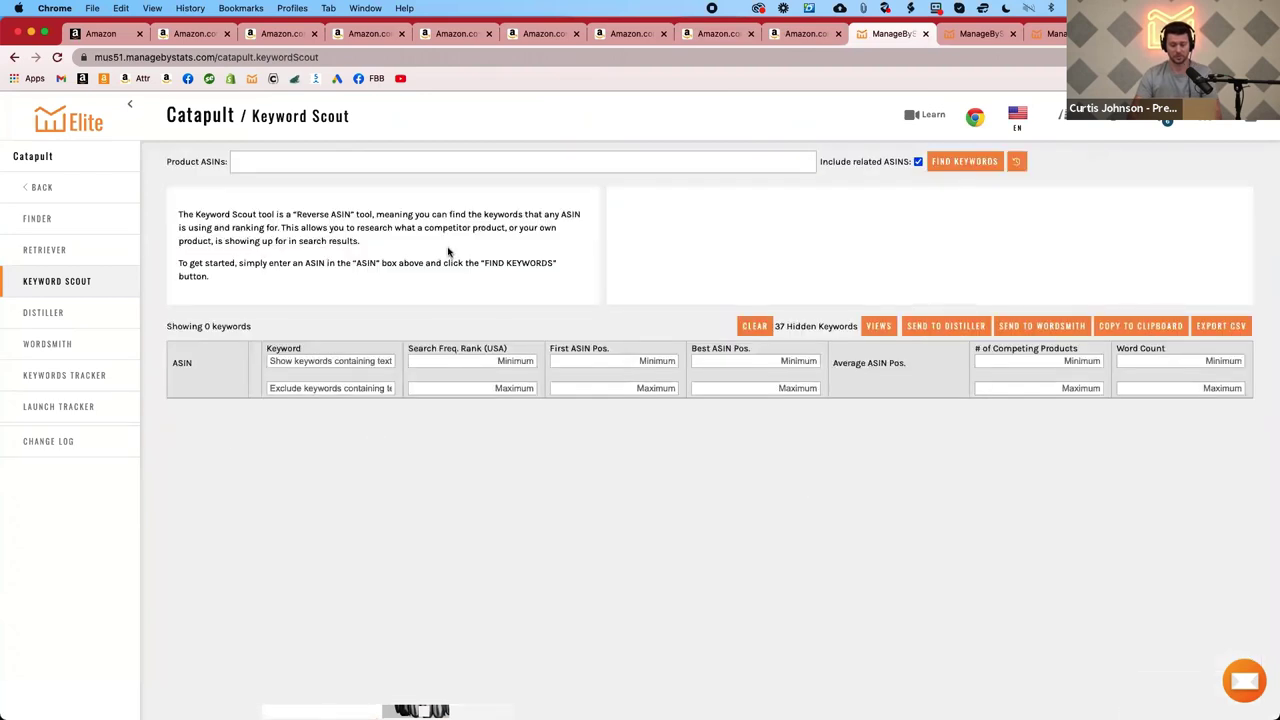
{"action": "left_click", "coordinate": [345, 163]}
{"action": "key", "text": "super+v"}
{"action": "left_click", "coordinate": [943, 165]}
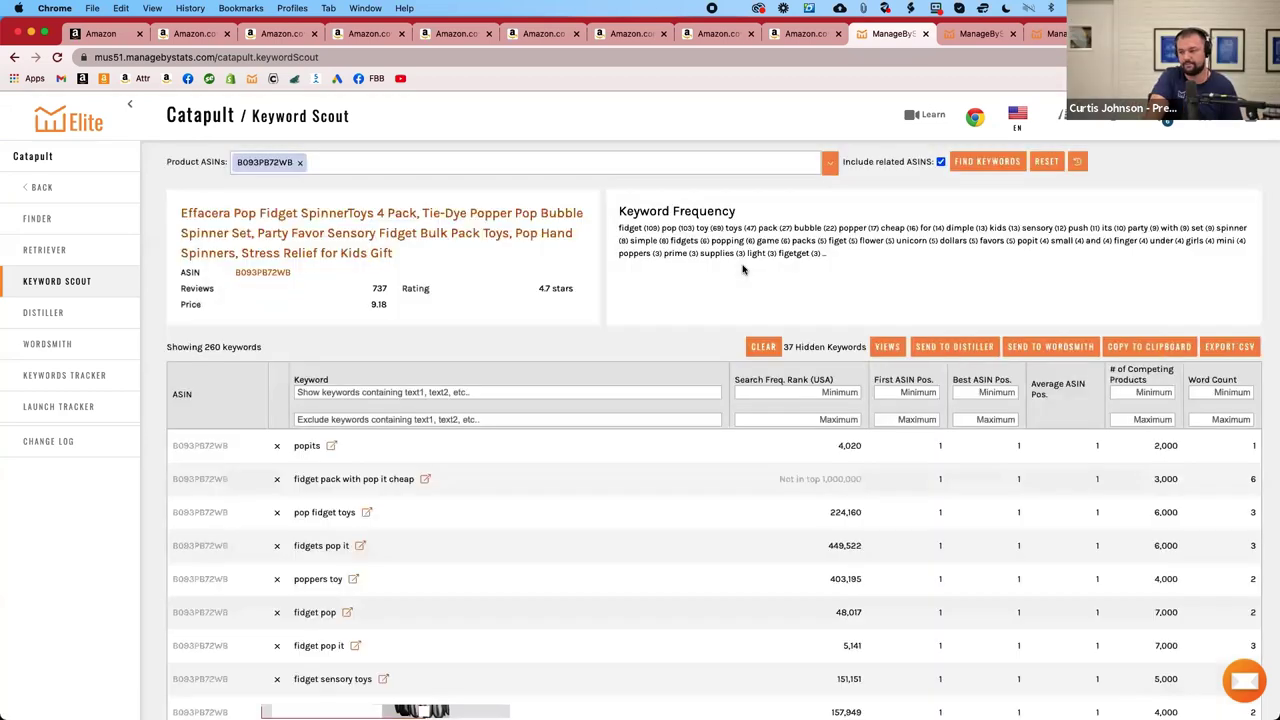
{"action": "left_click", "coordinate": [857, 373]}
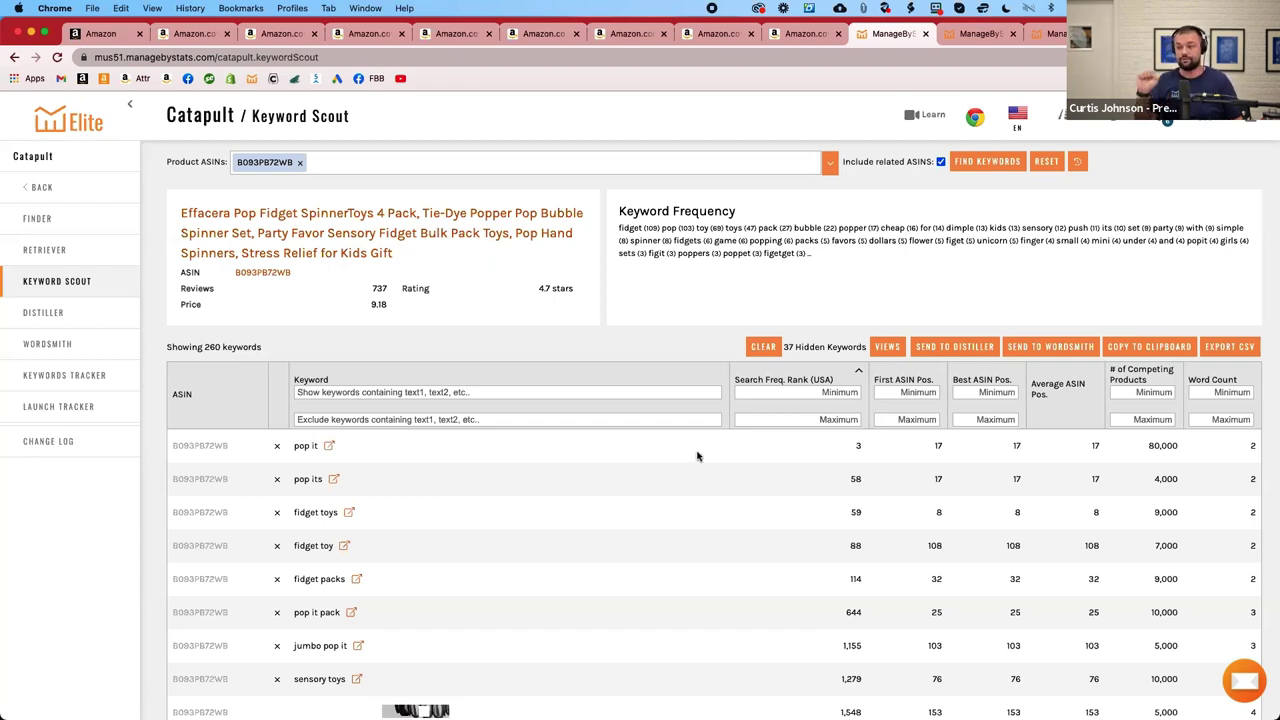
Open managebystats.com/signup-twfdeal in a new tab to show The Wholesale Formula signup offer and highlight its address.
{"action": "key", "text": "super+t"}
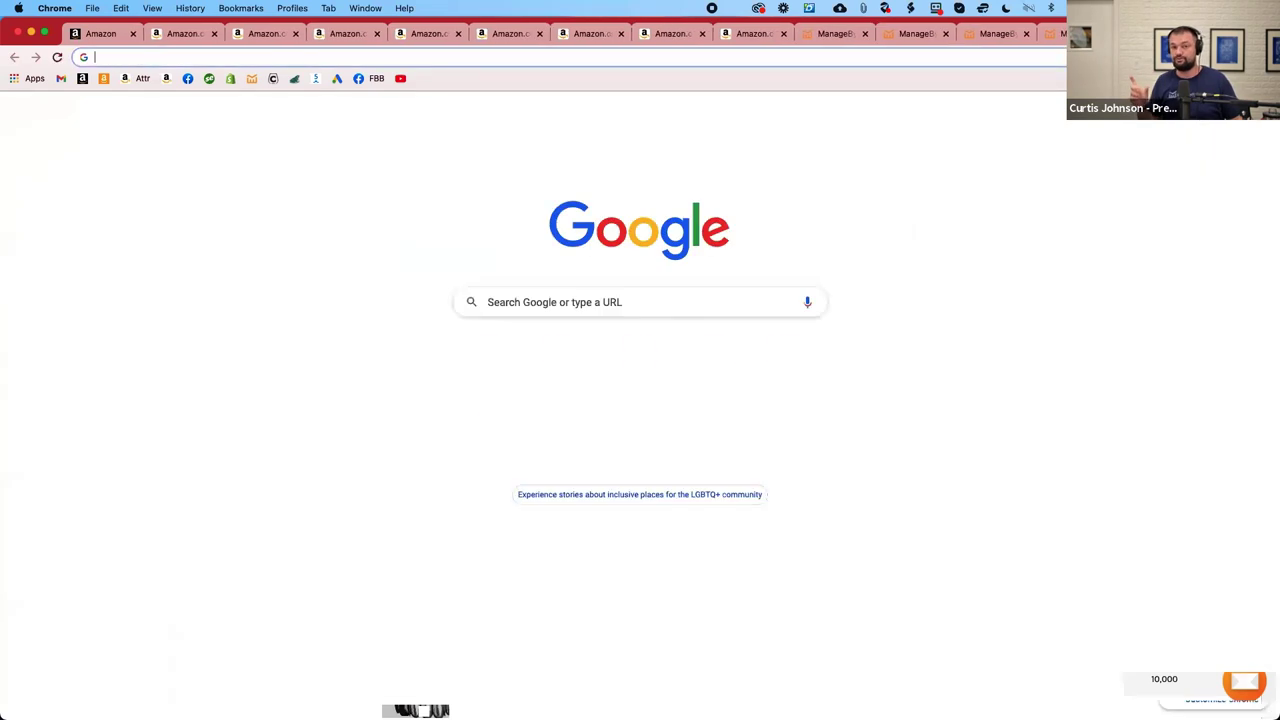
{"action": "type", "text": "managebys"}
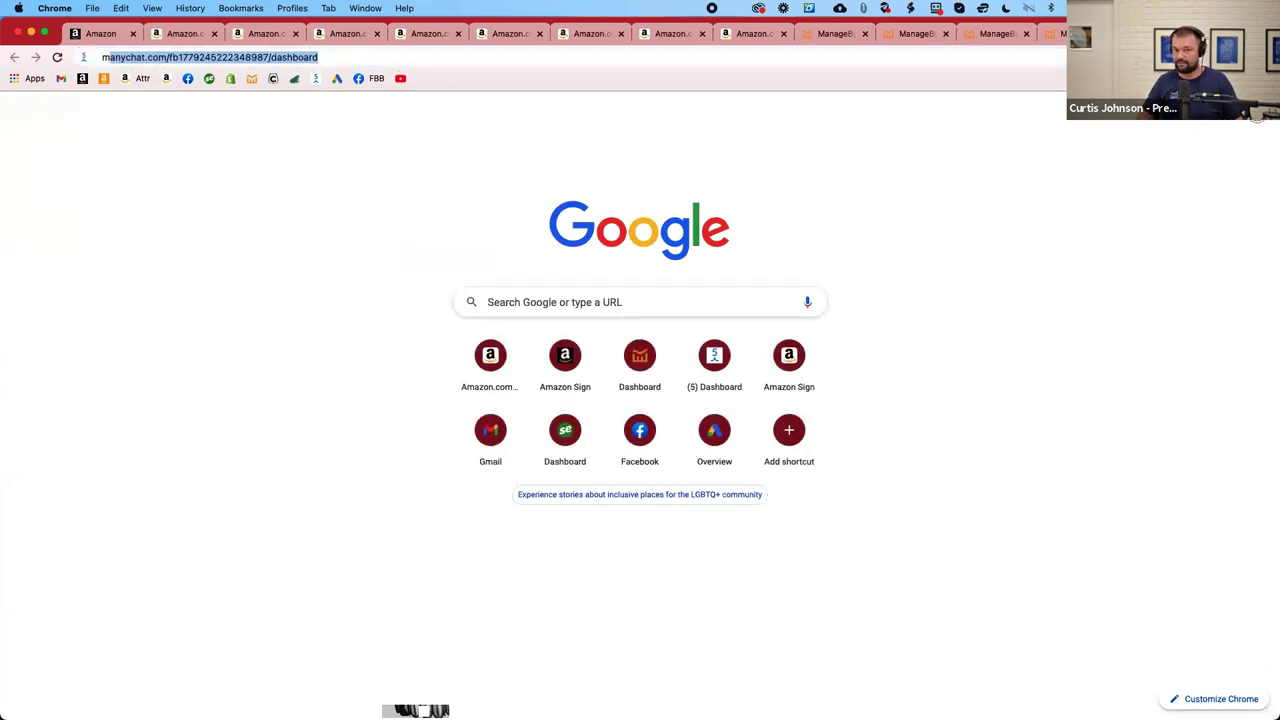
{"action": "type", "text": "ta"}
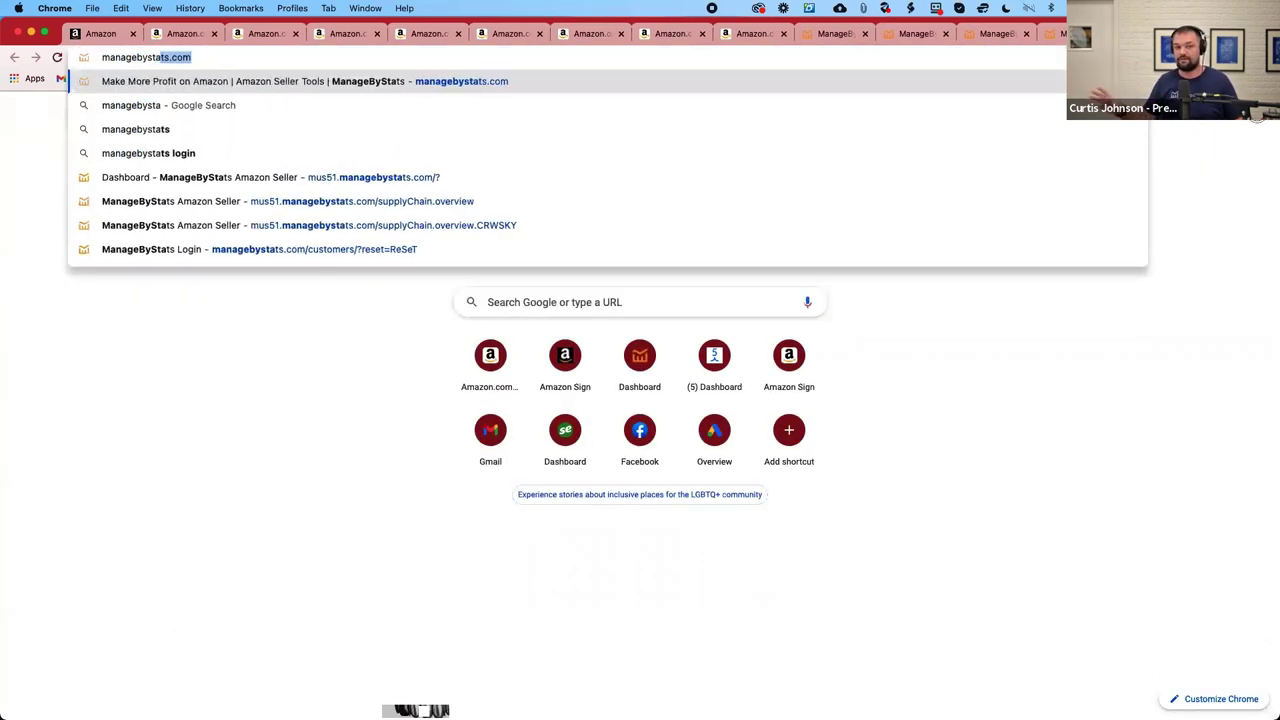
{"action": "type", "text": "ts.com"}
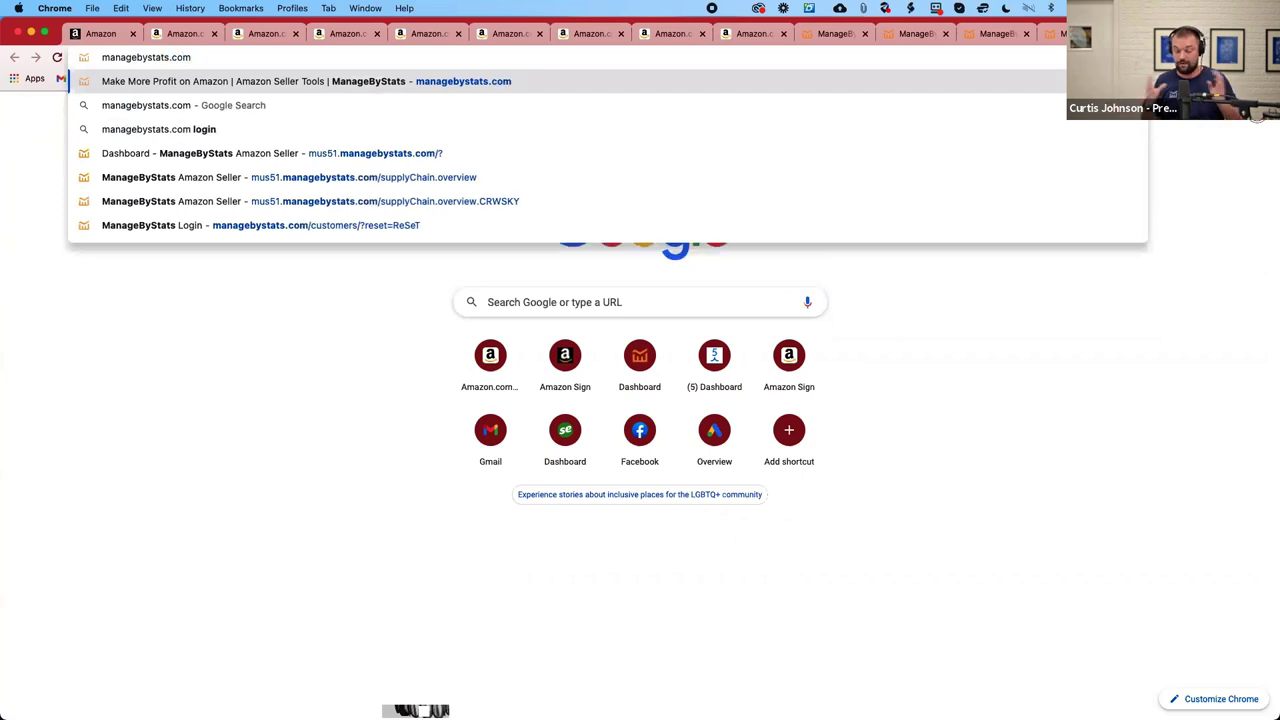
{"action": "type", "text": "/signup-"}
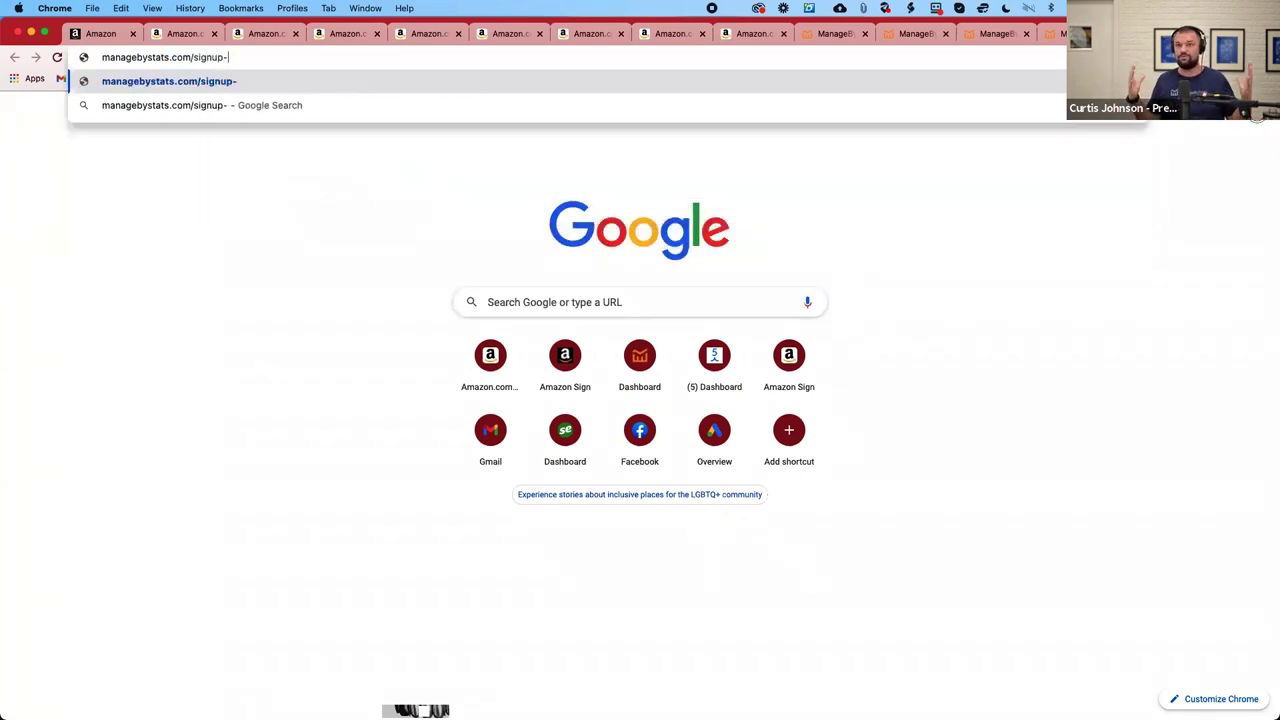
{"action": "type", "text": "twfdeal"}
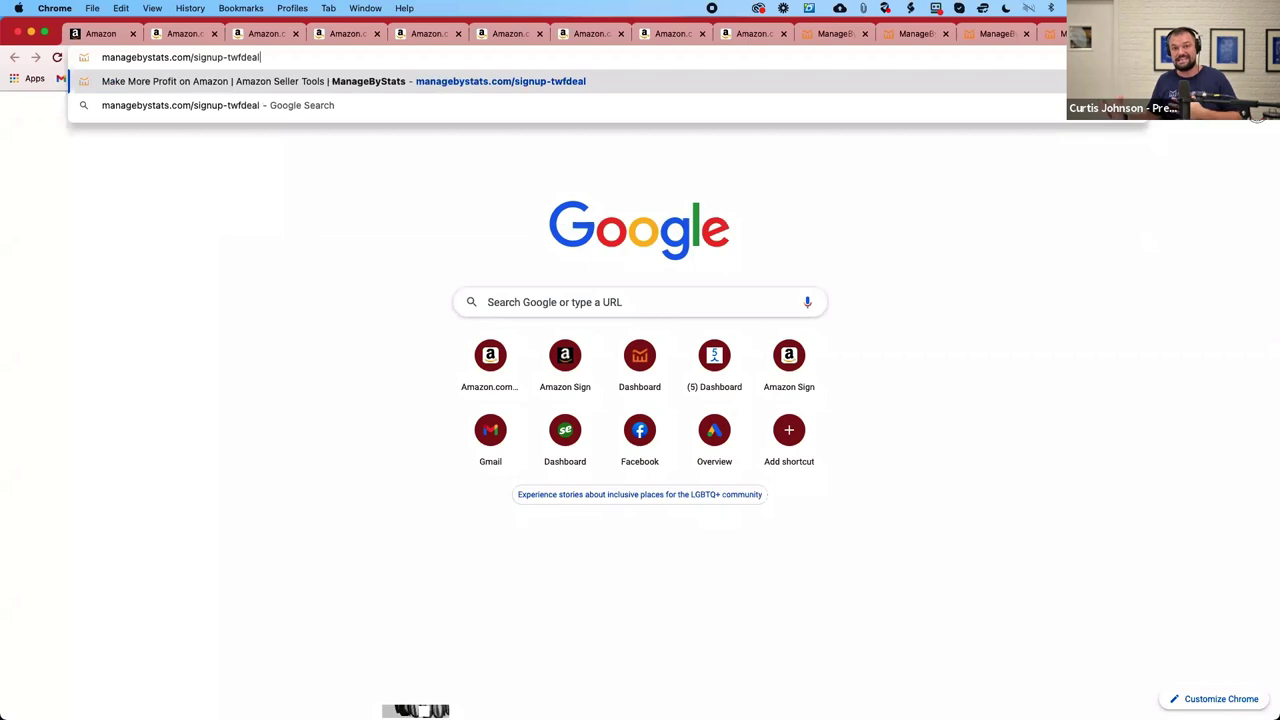
{"action": "key", "text": "Return"}
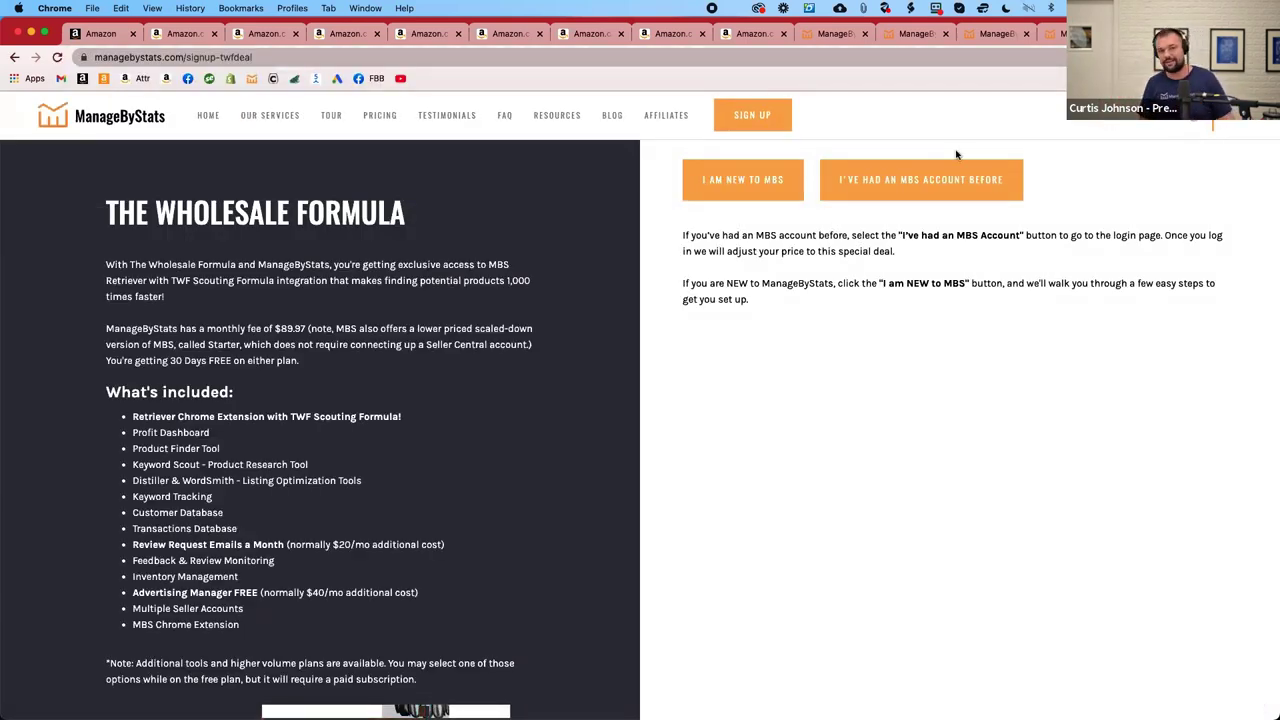
{"action": "left_click", "coordinate": [270, 57]}
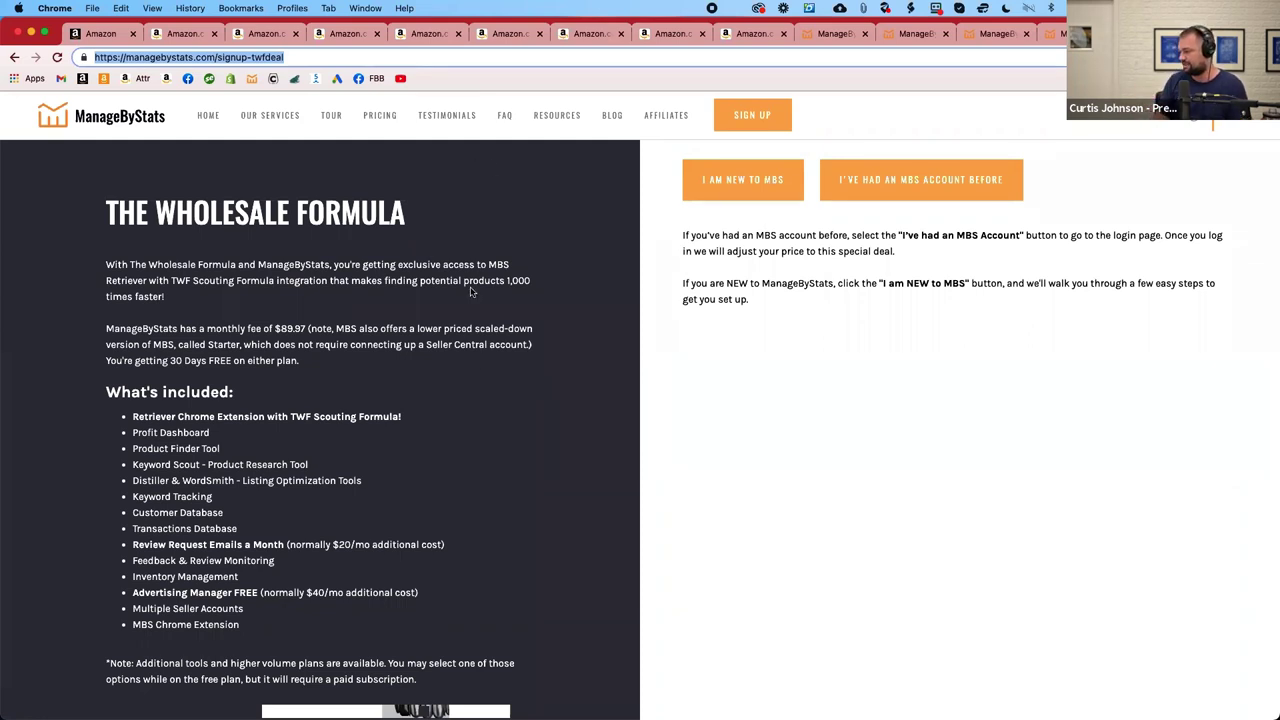
{"action": "left_click", "coordinate": [503, 456]}
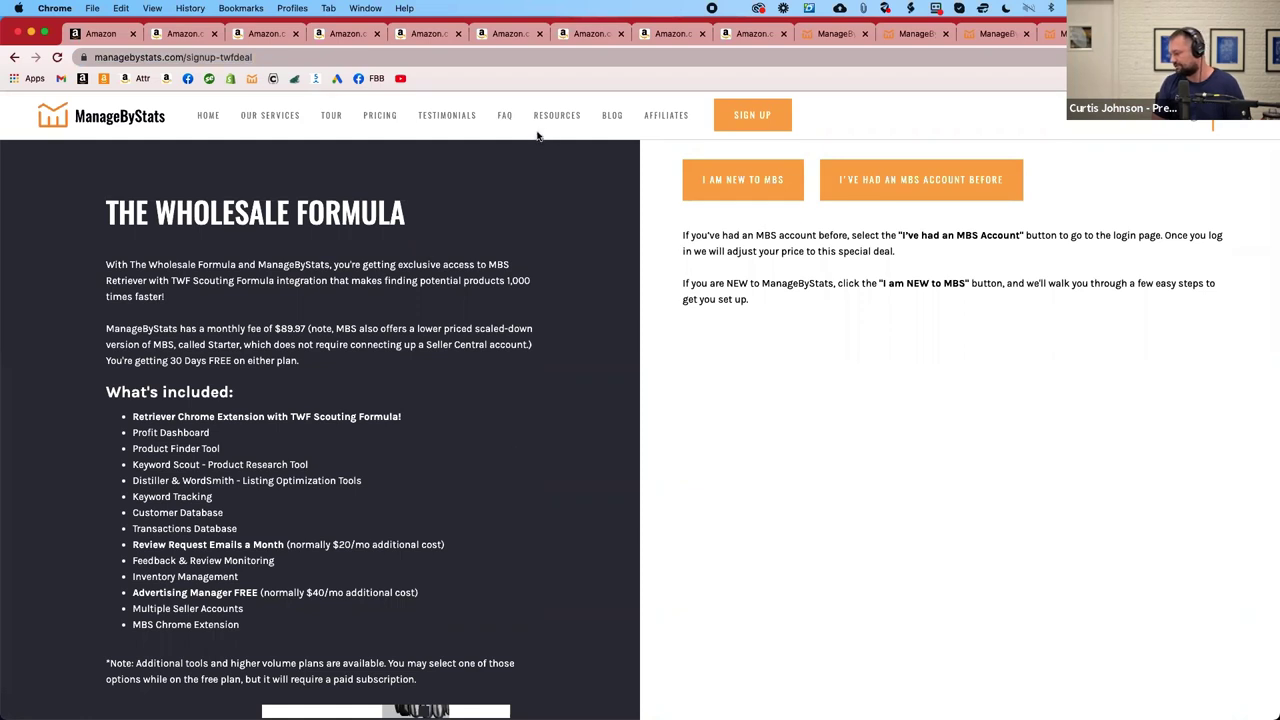